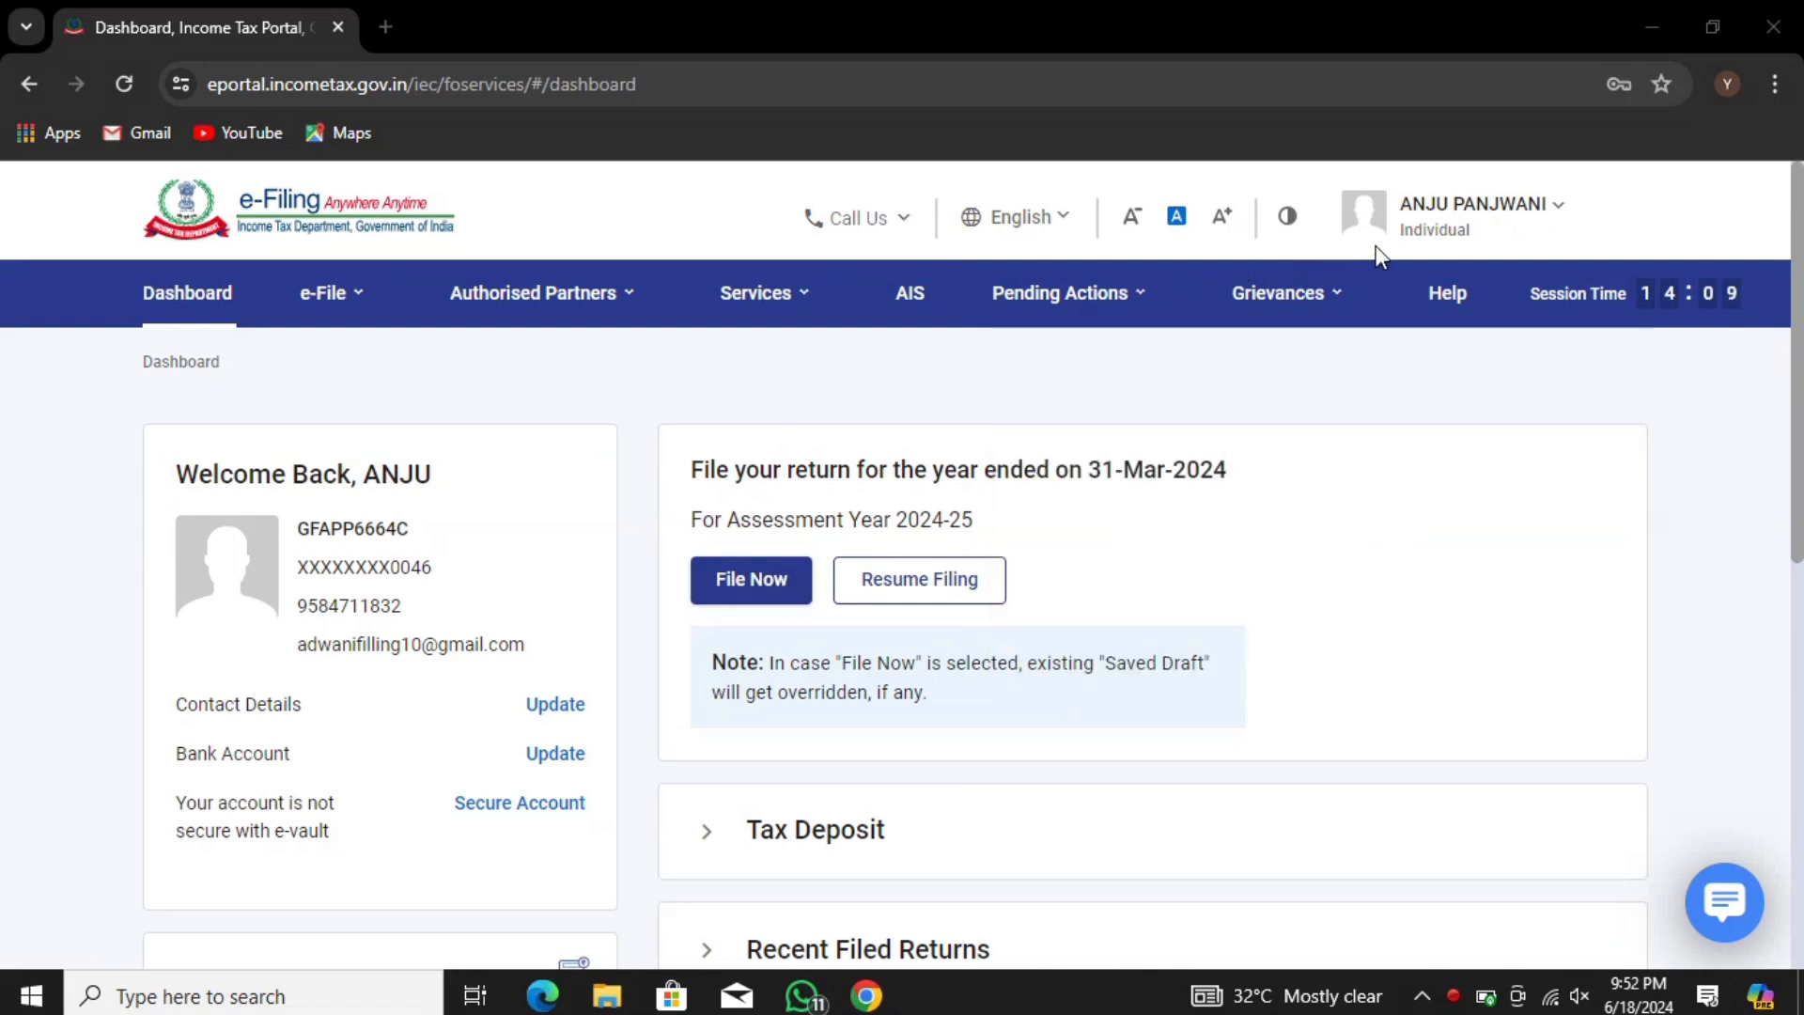
Step: Start a new income tax return filing for assessment year 2024-25 in the Online mode, instead of resuming the saved draft
click(1466, 213)
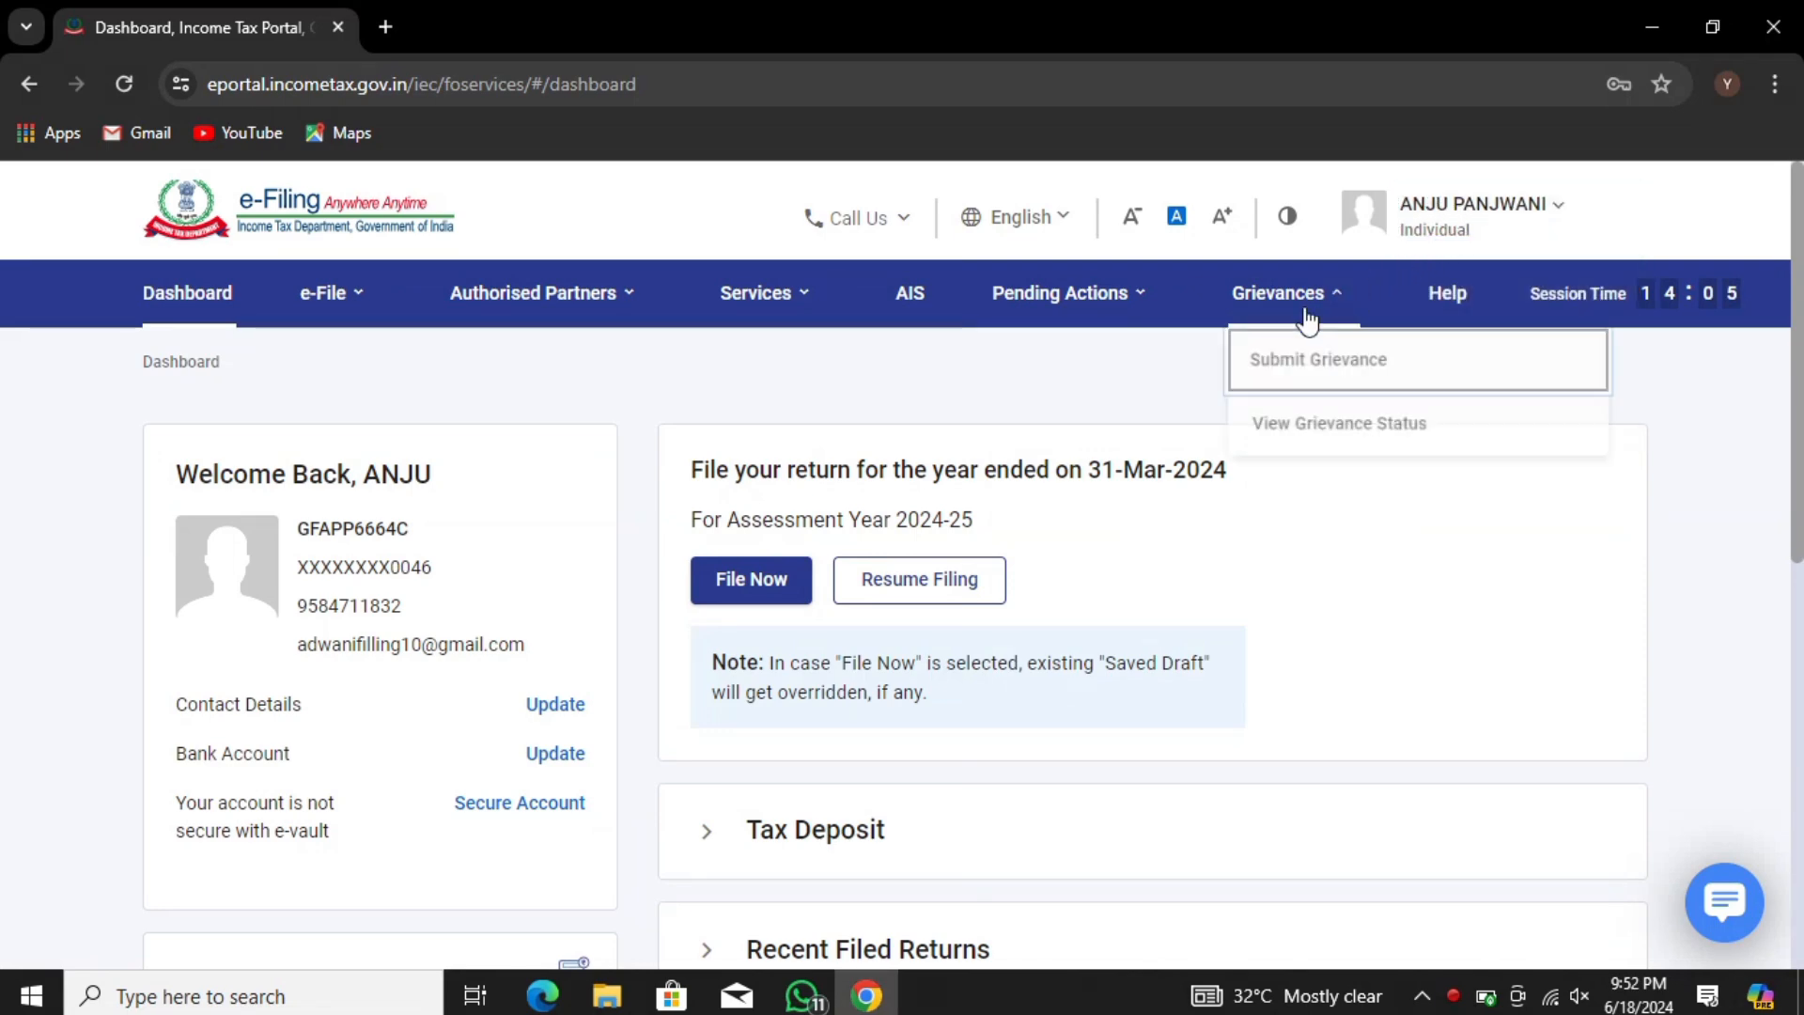
click(769, 581)
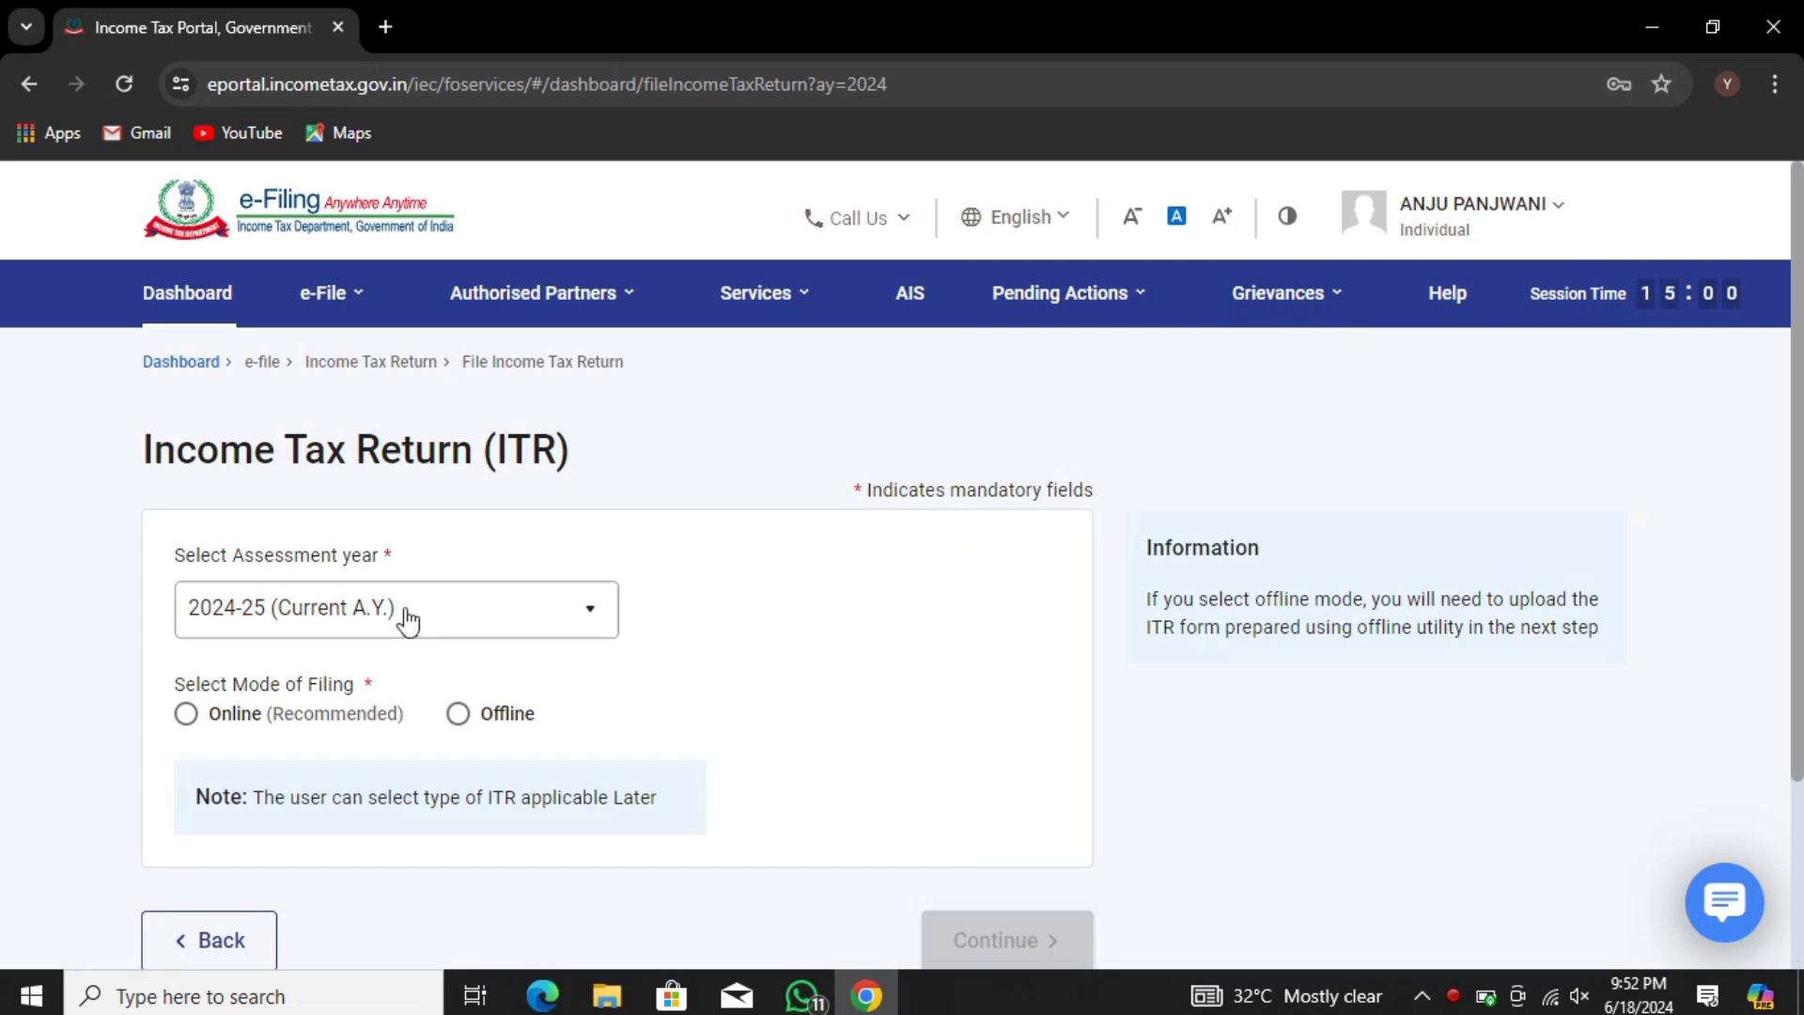
click(185, 713)
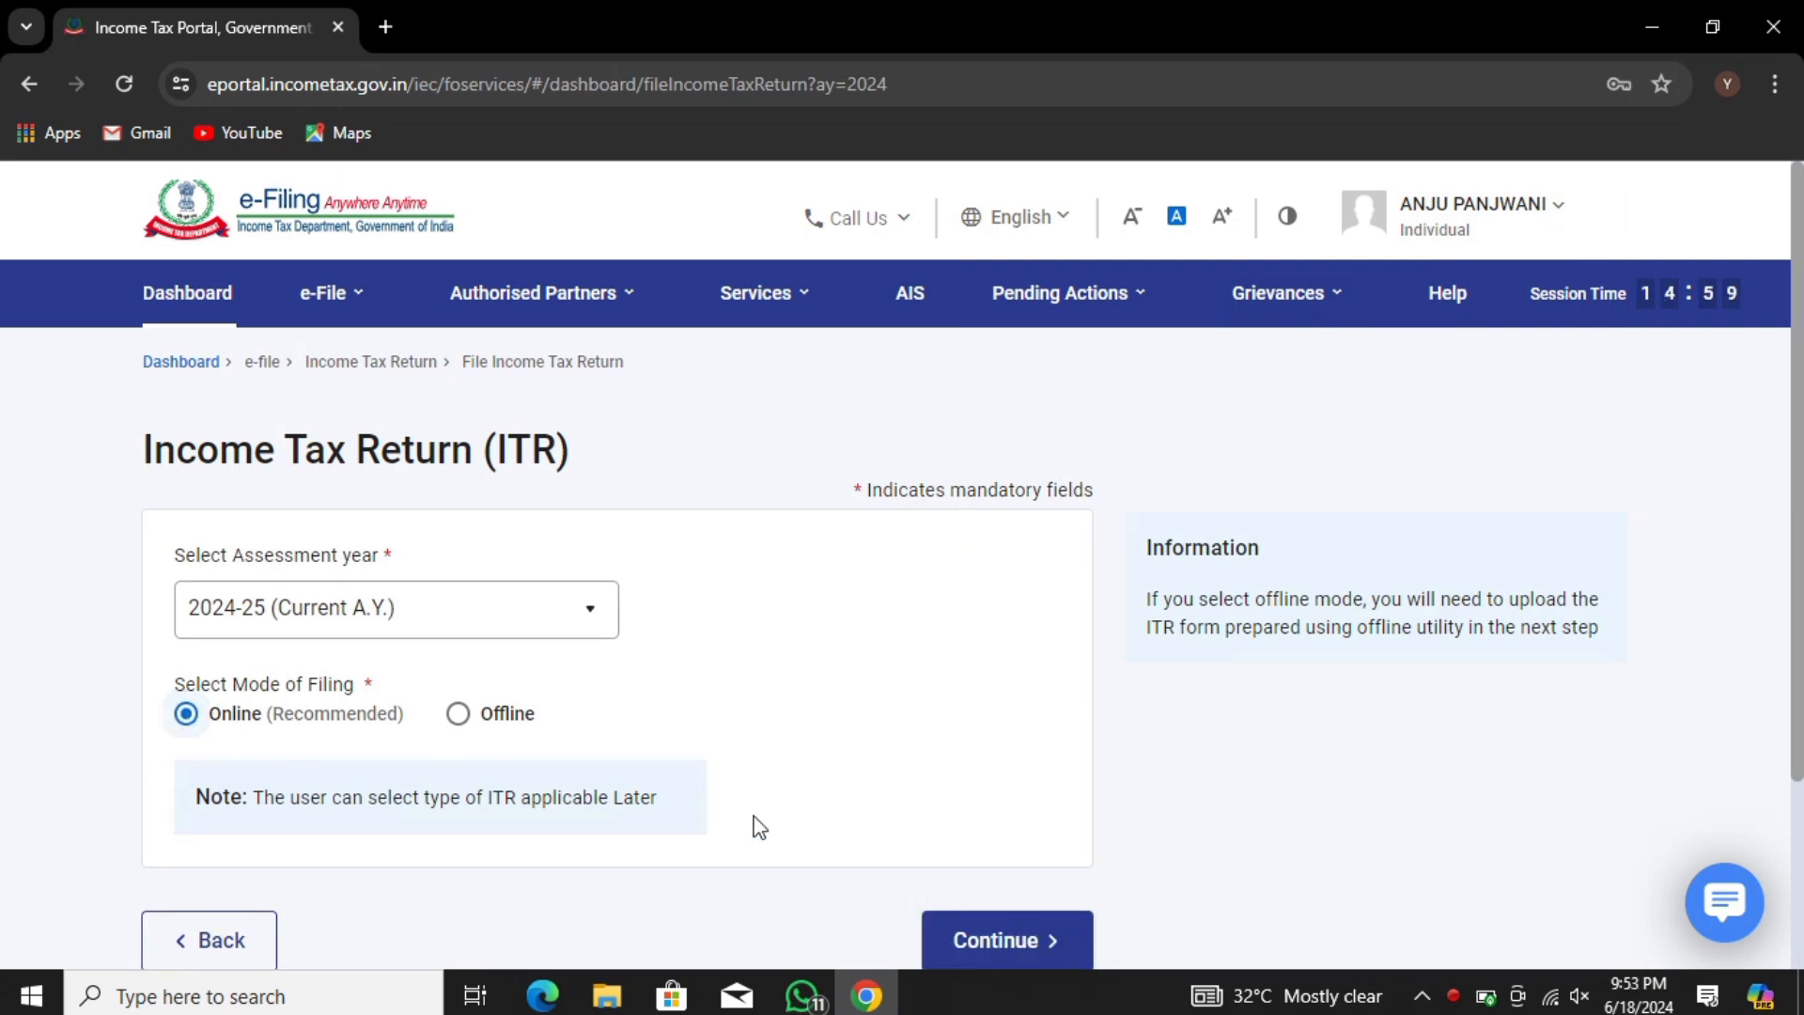
click(1031, 950)
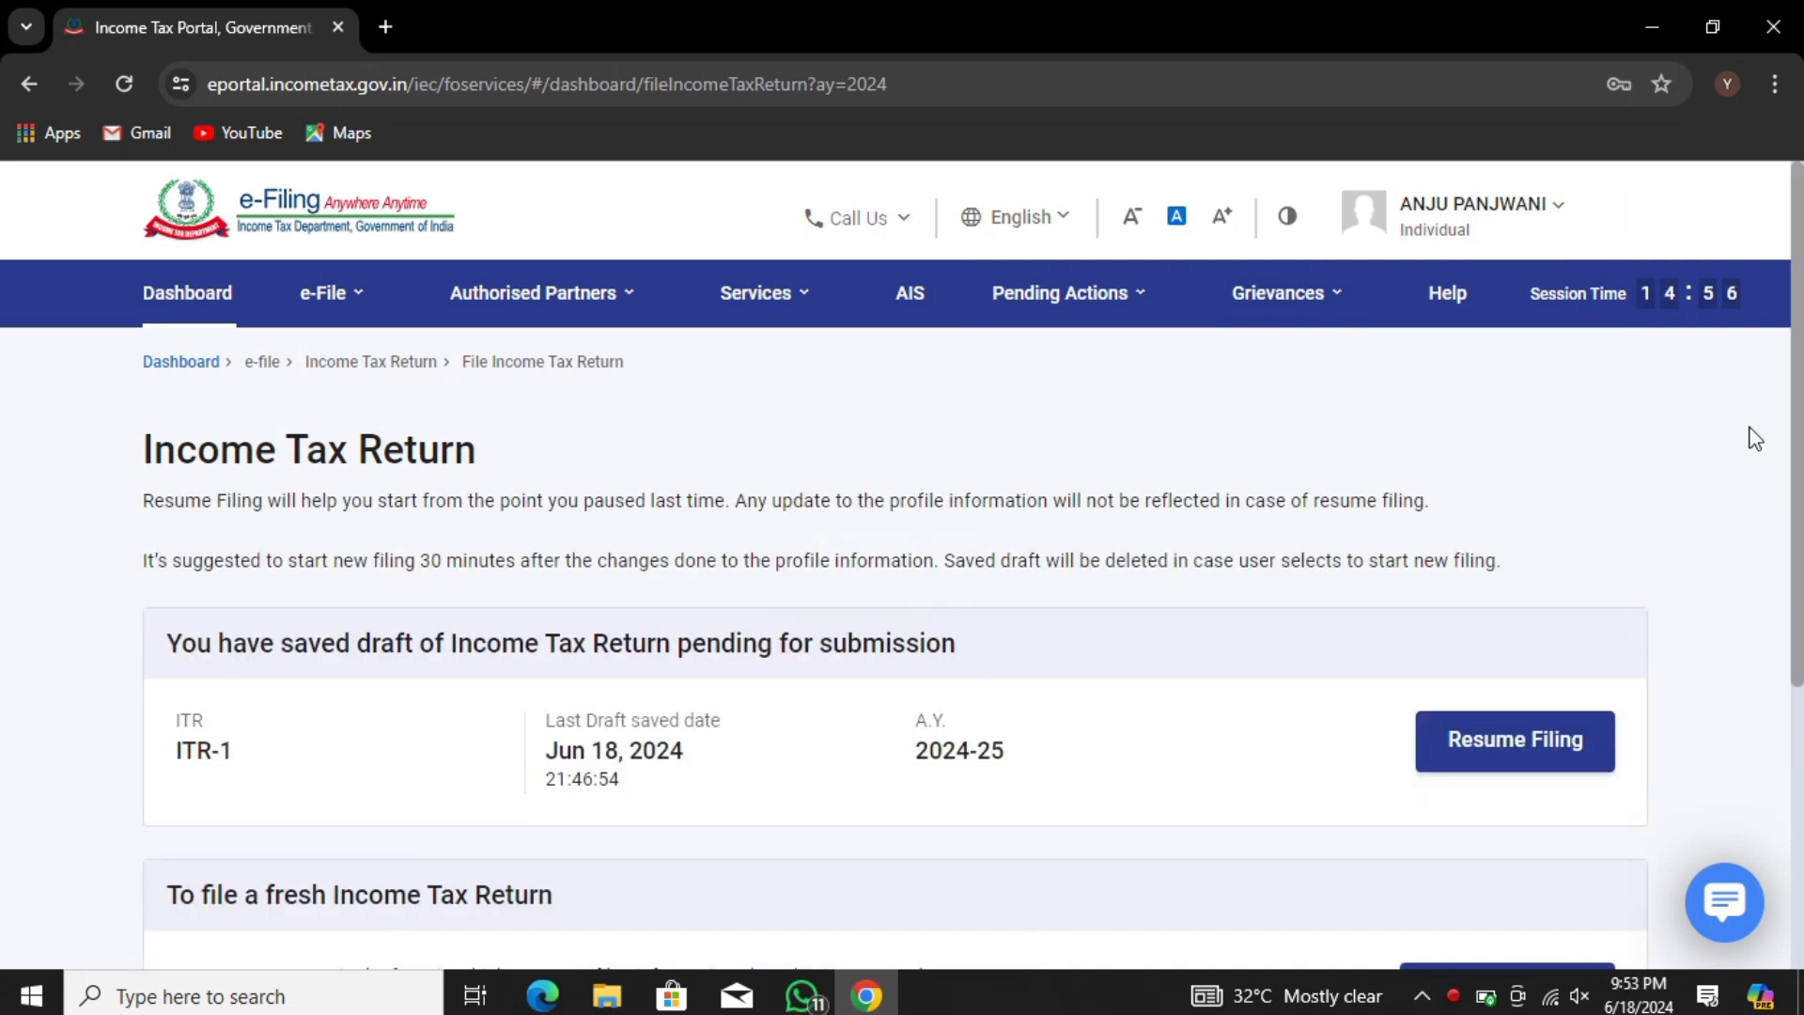
scroll(1797, 418, down, 5)
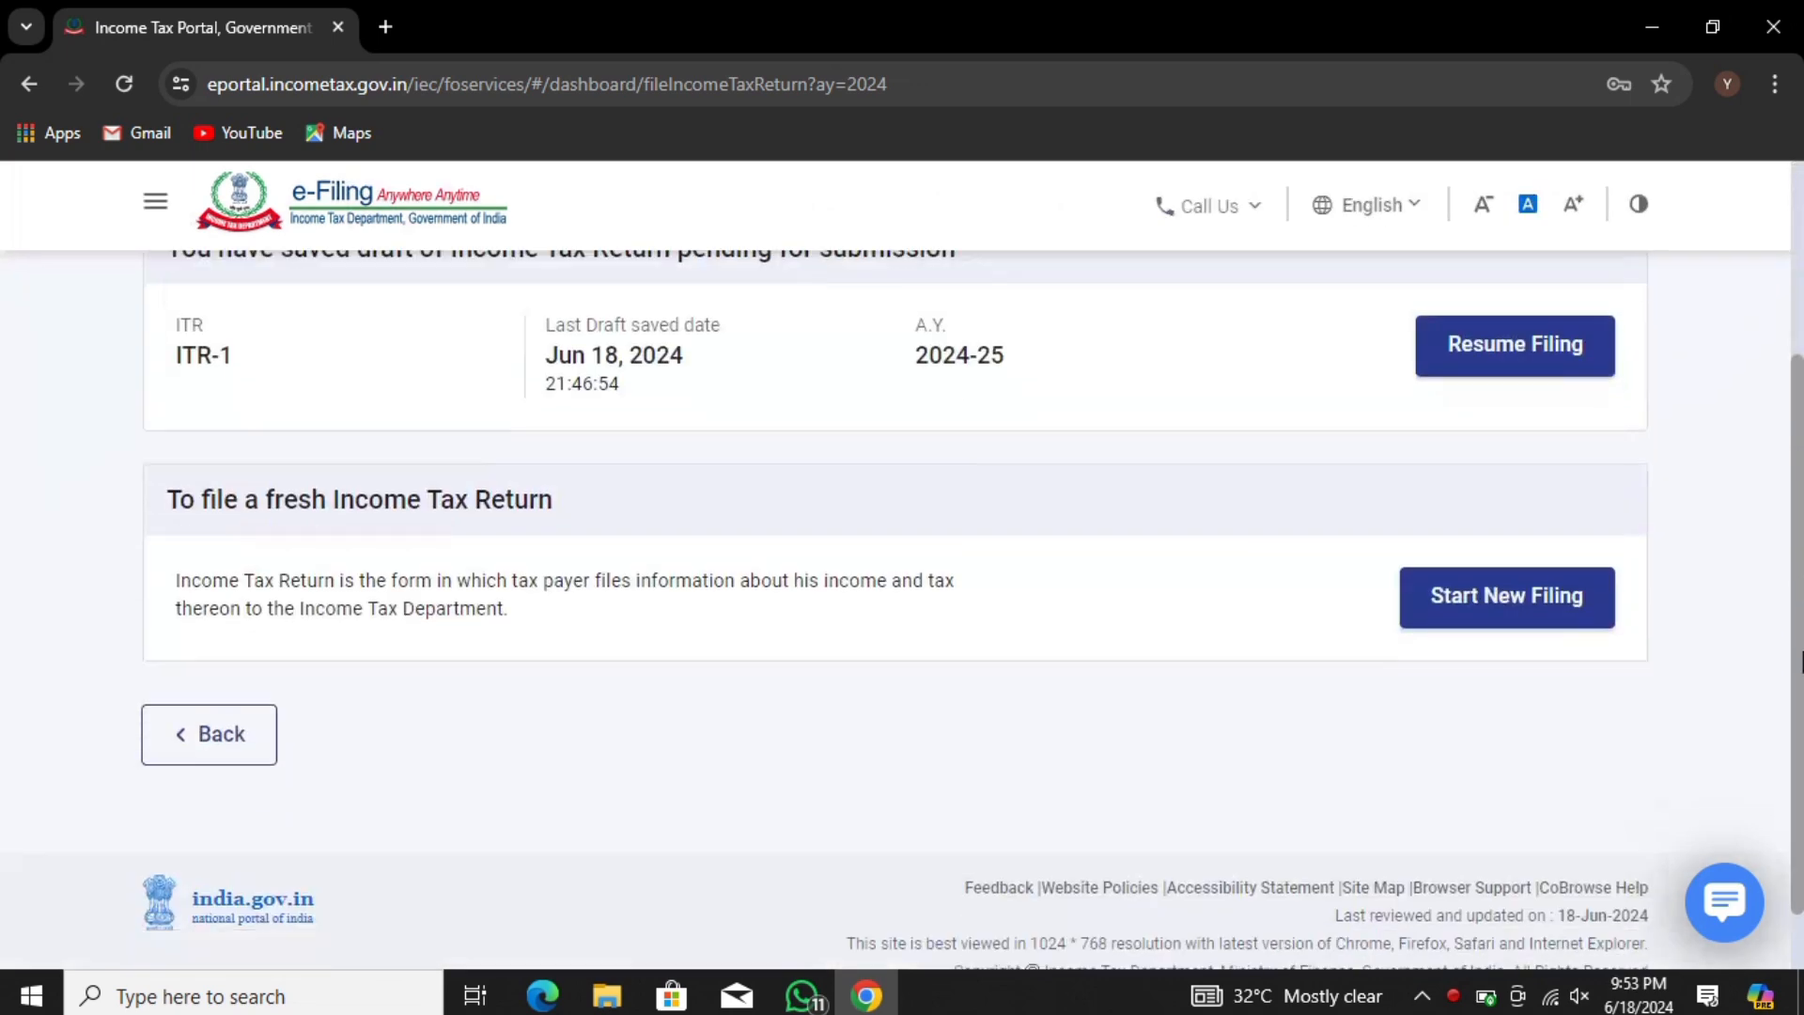
click(1520, 564)
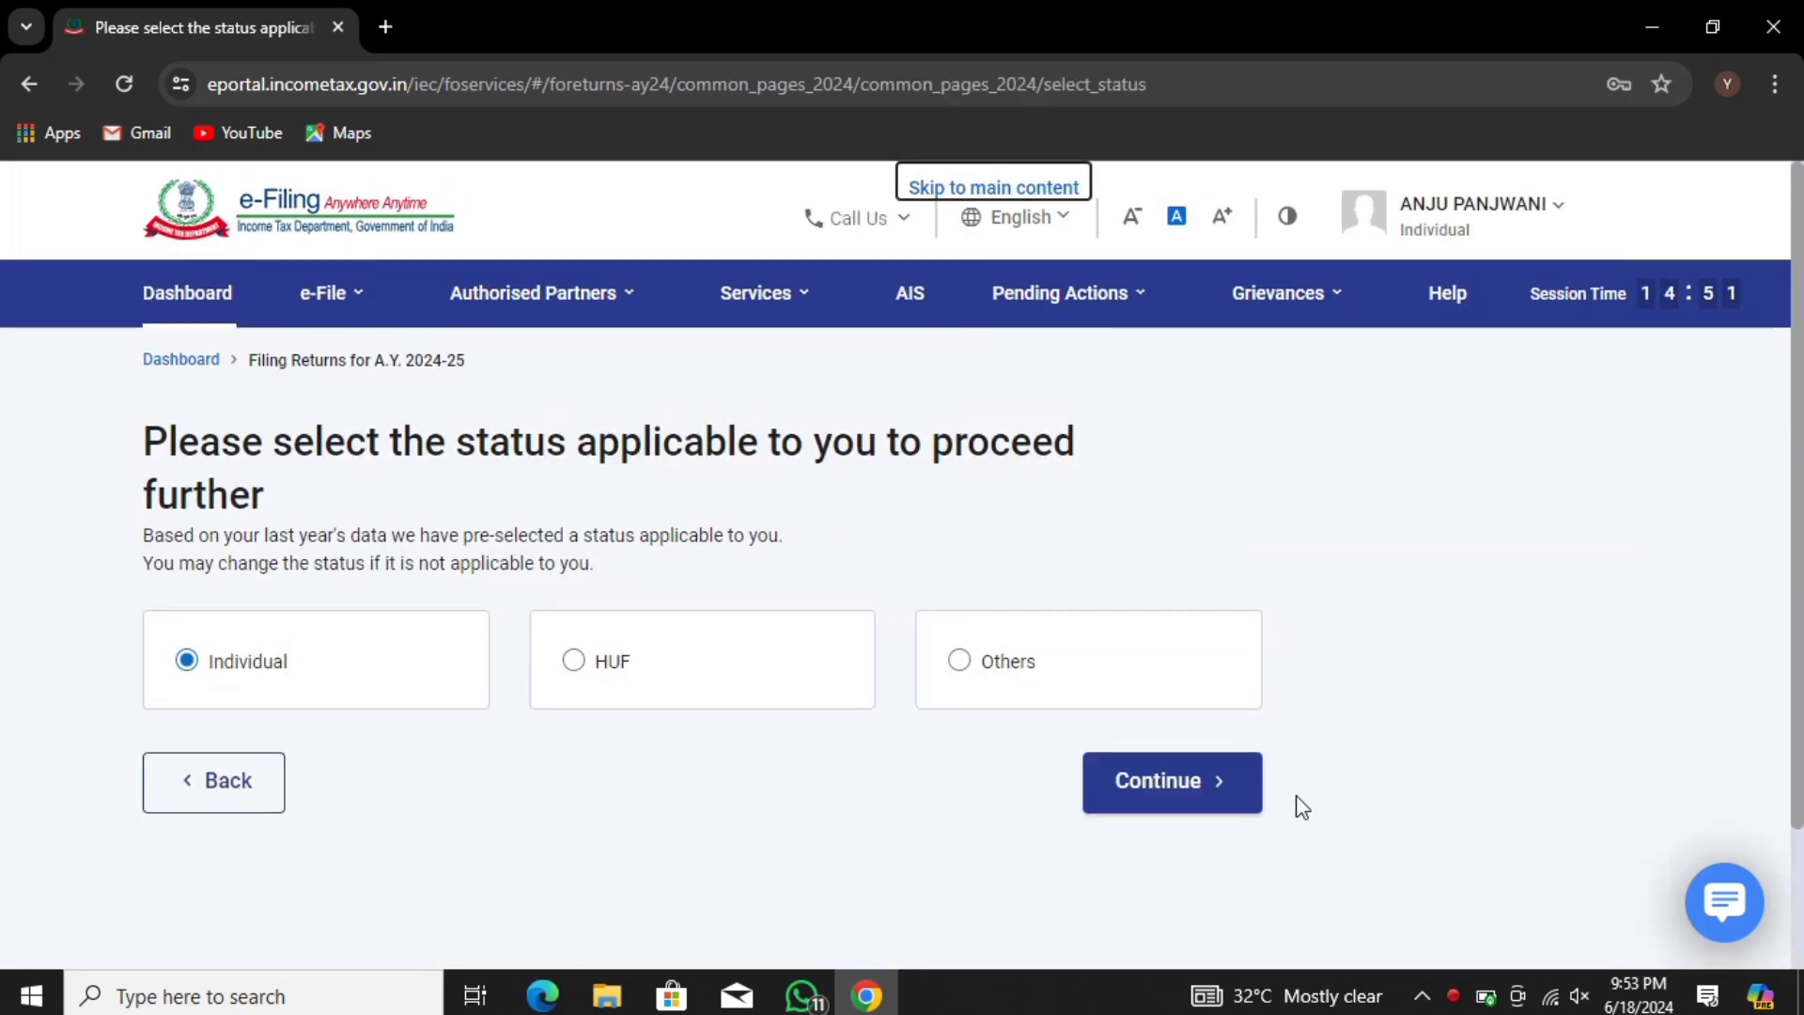
Step: Continue with the Individual status and proceed with form ITR-1
click(1210, 783)
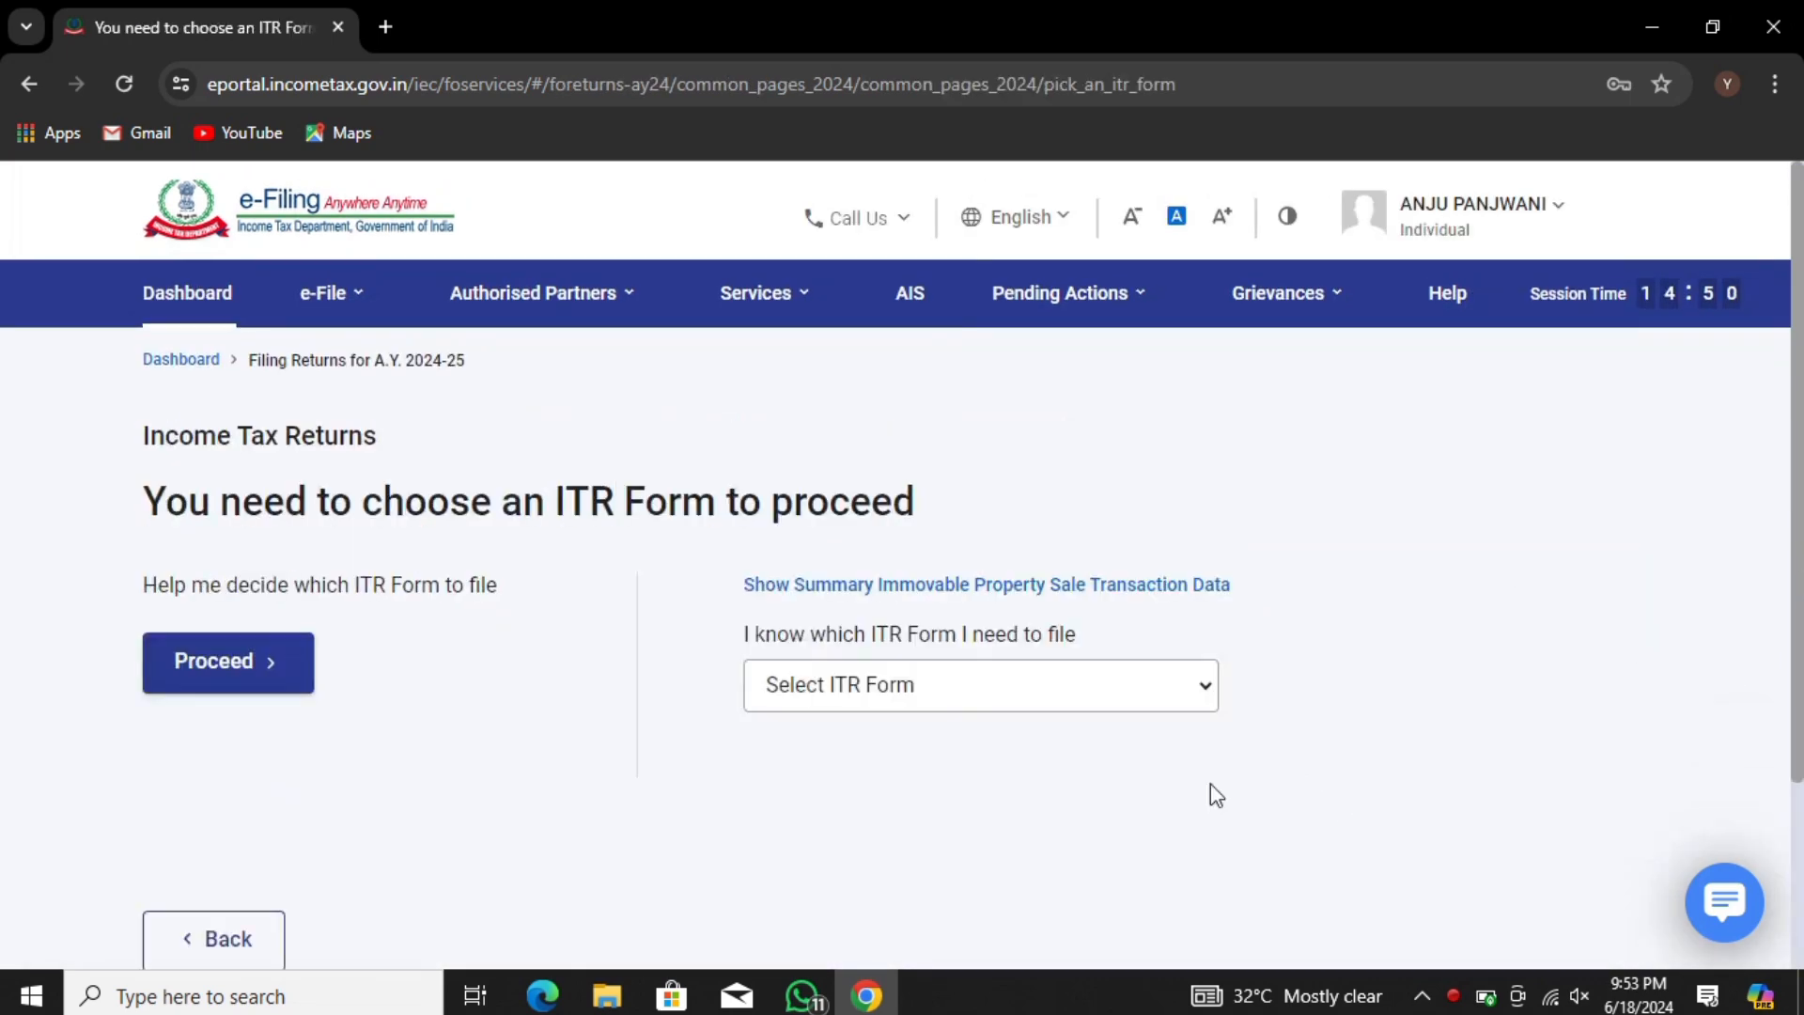
click(986, 685)
click(983, 496)
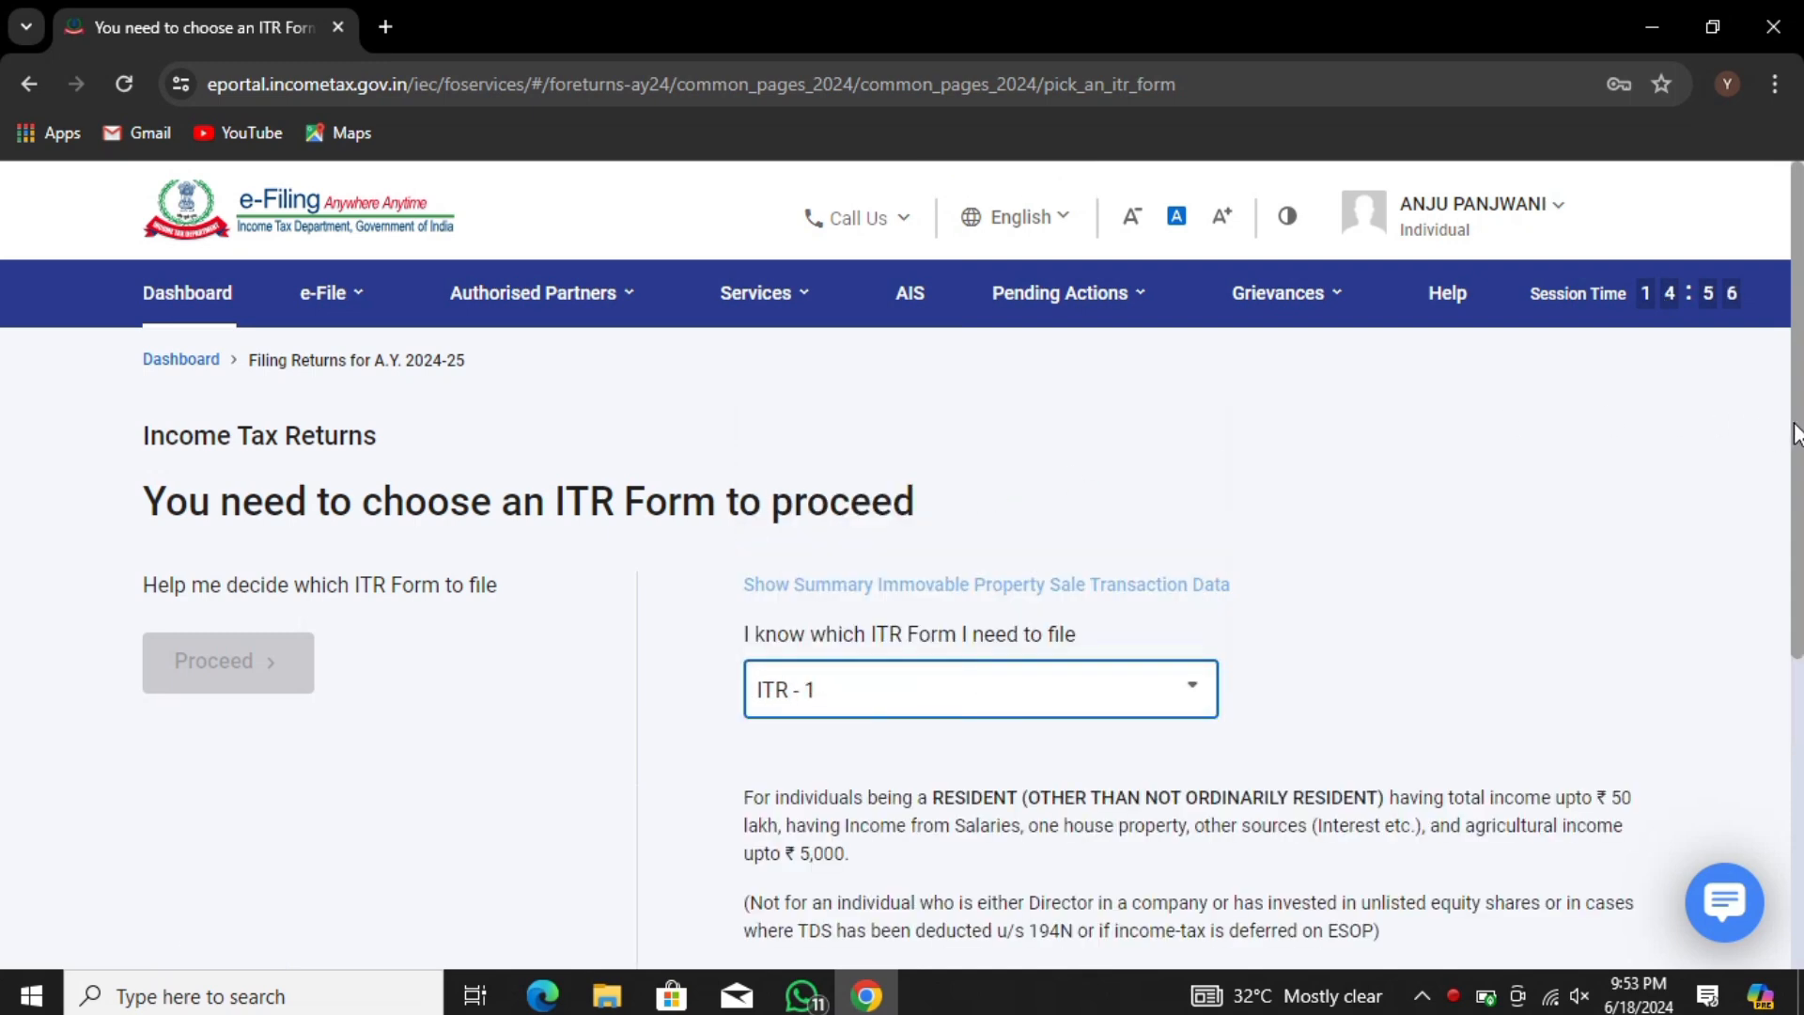
scroll(1795, 433, down, 4)
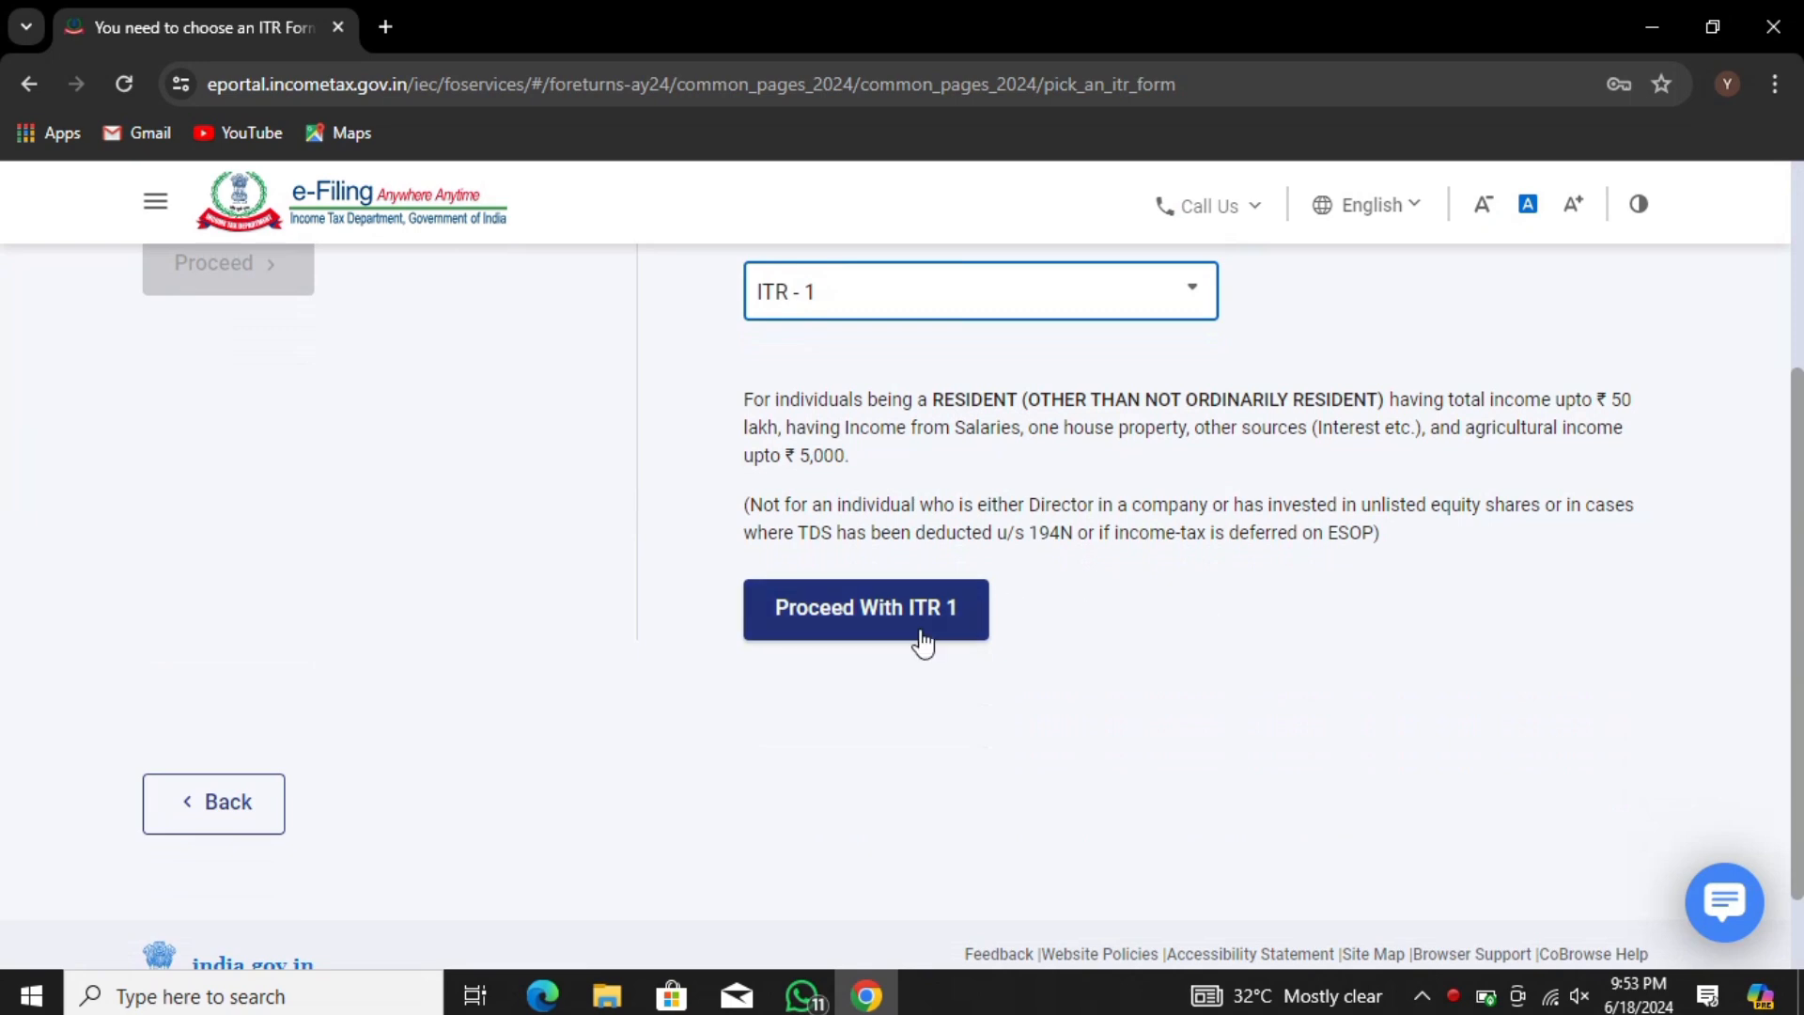
click(866, 636)
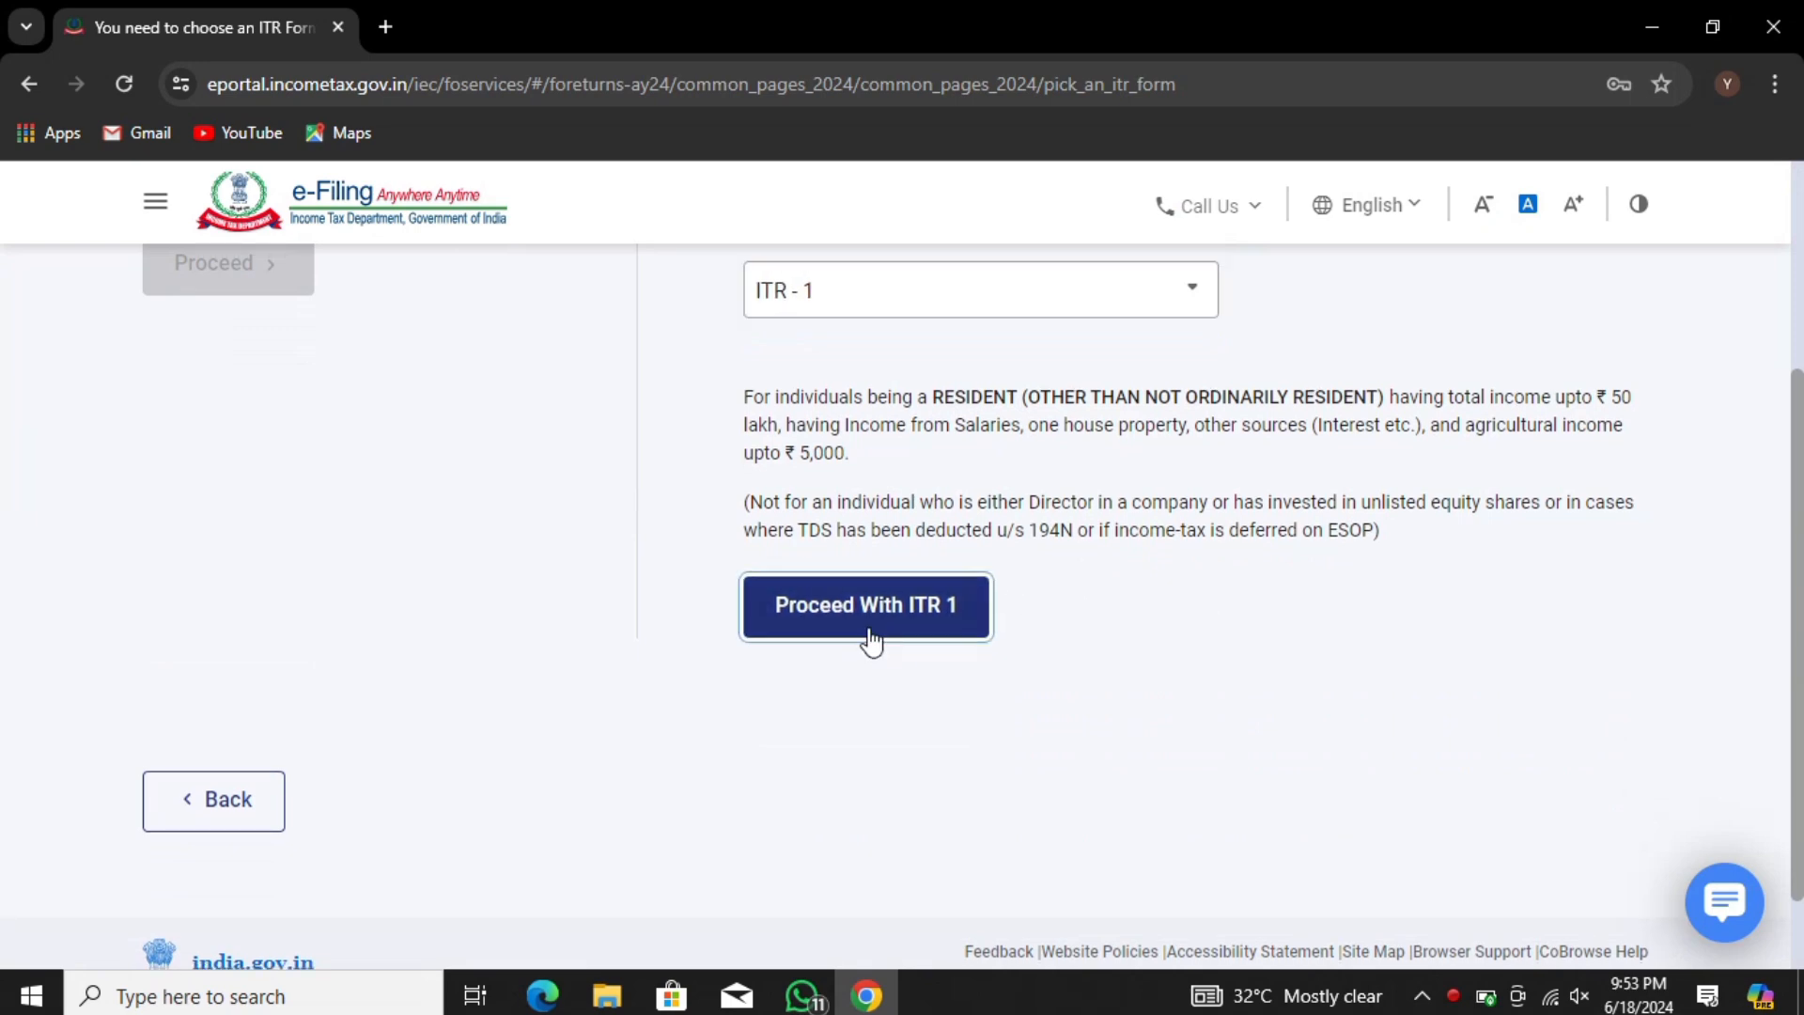
click(871, 639)
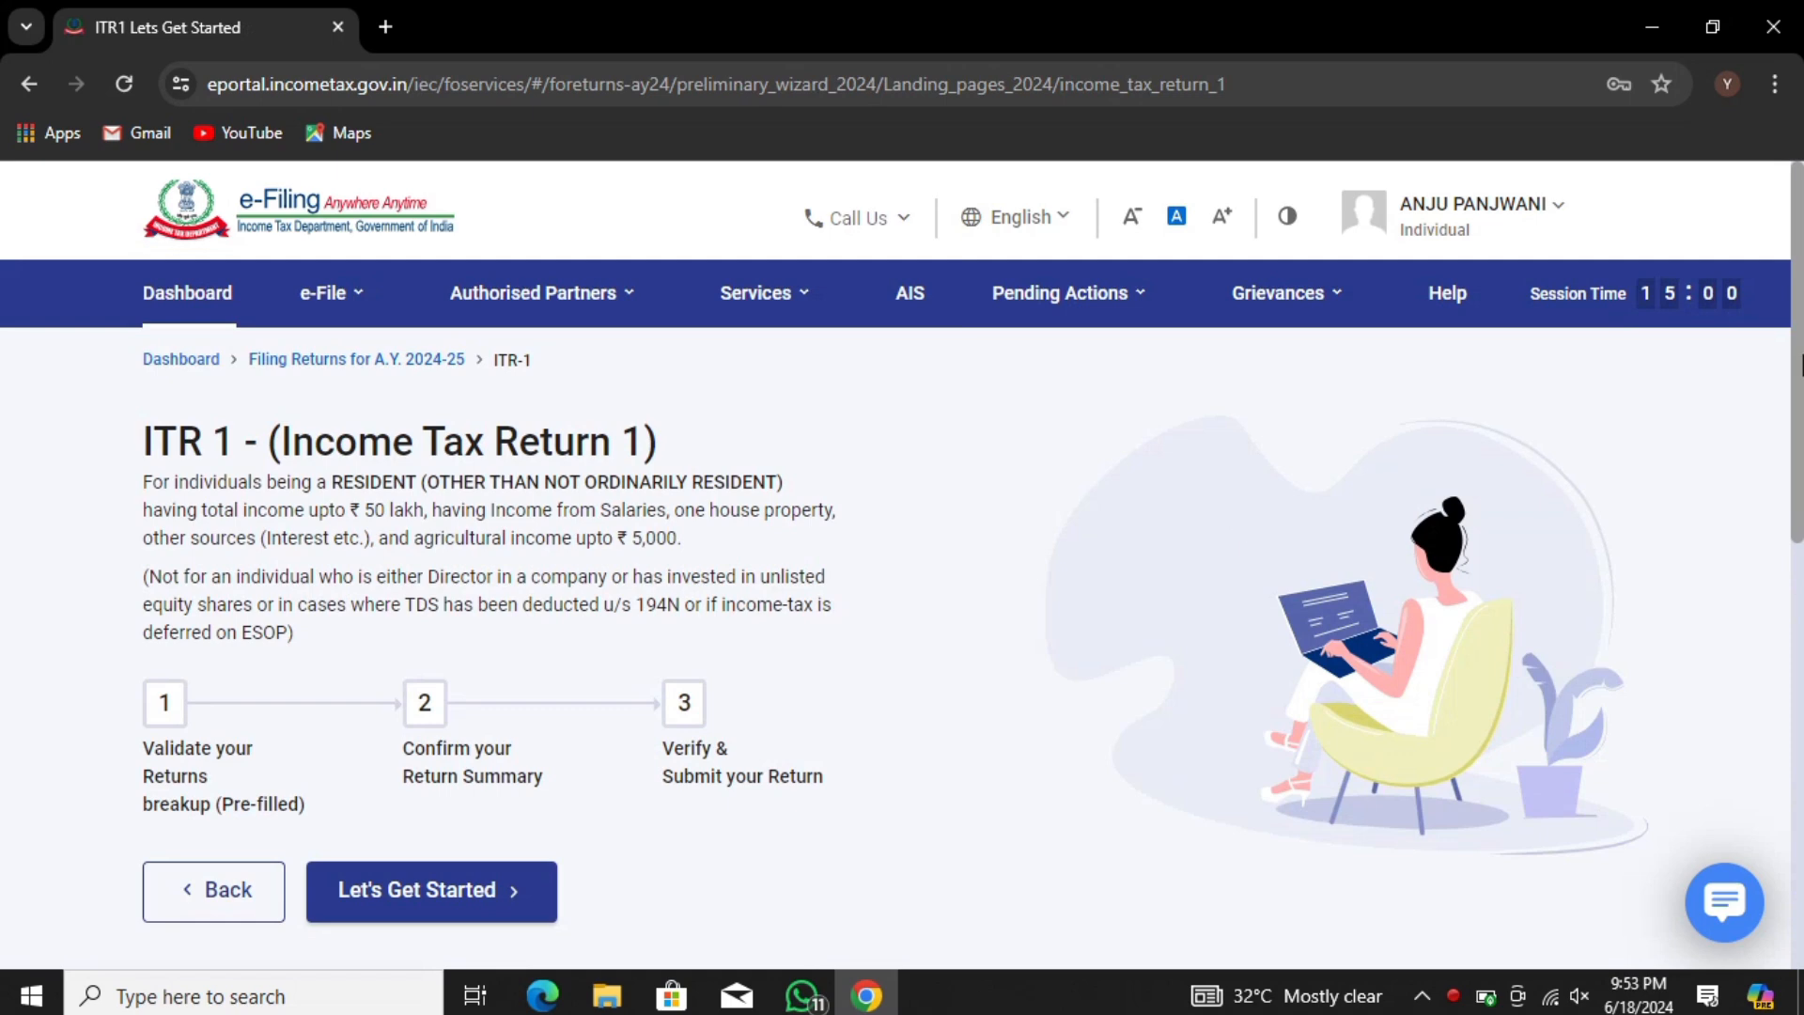
Step: Begin the ITR-1 return, give Others as the filing reason, and accept the pre-filled data notice
click(433, 886)
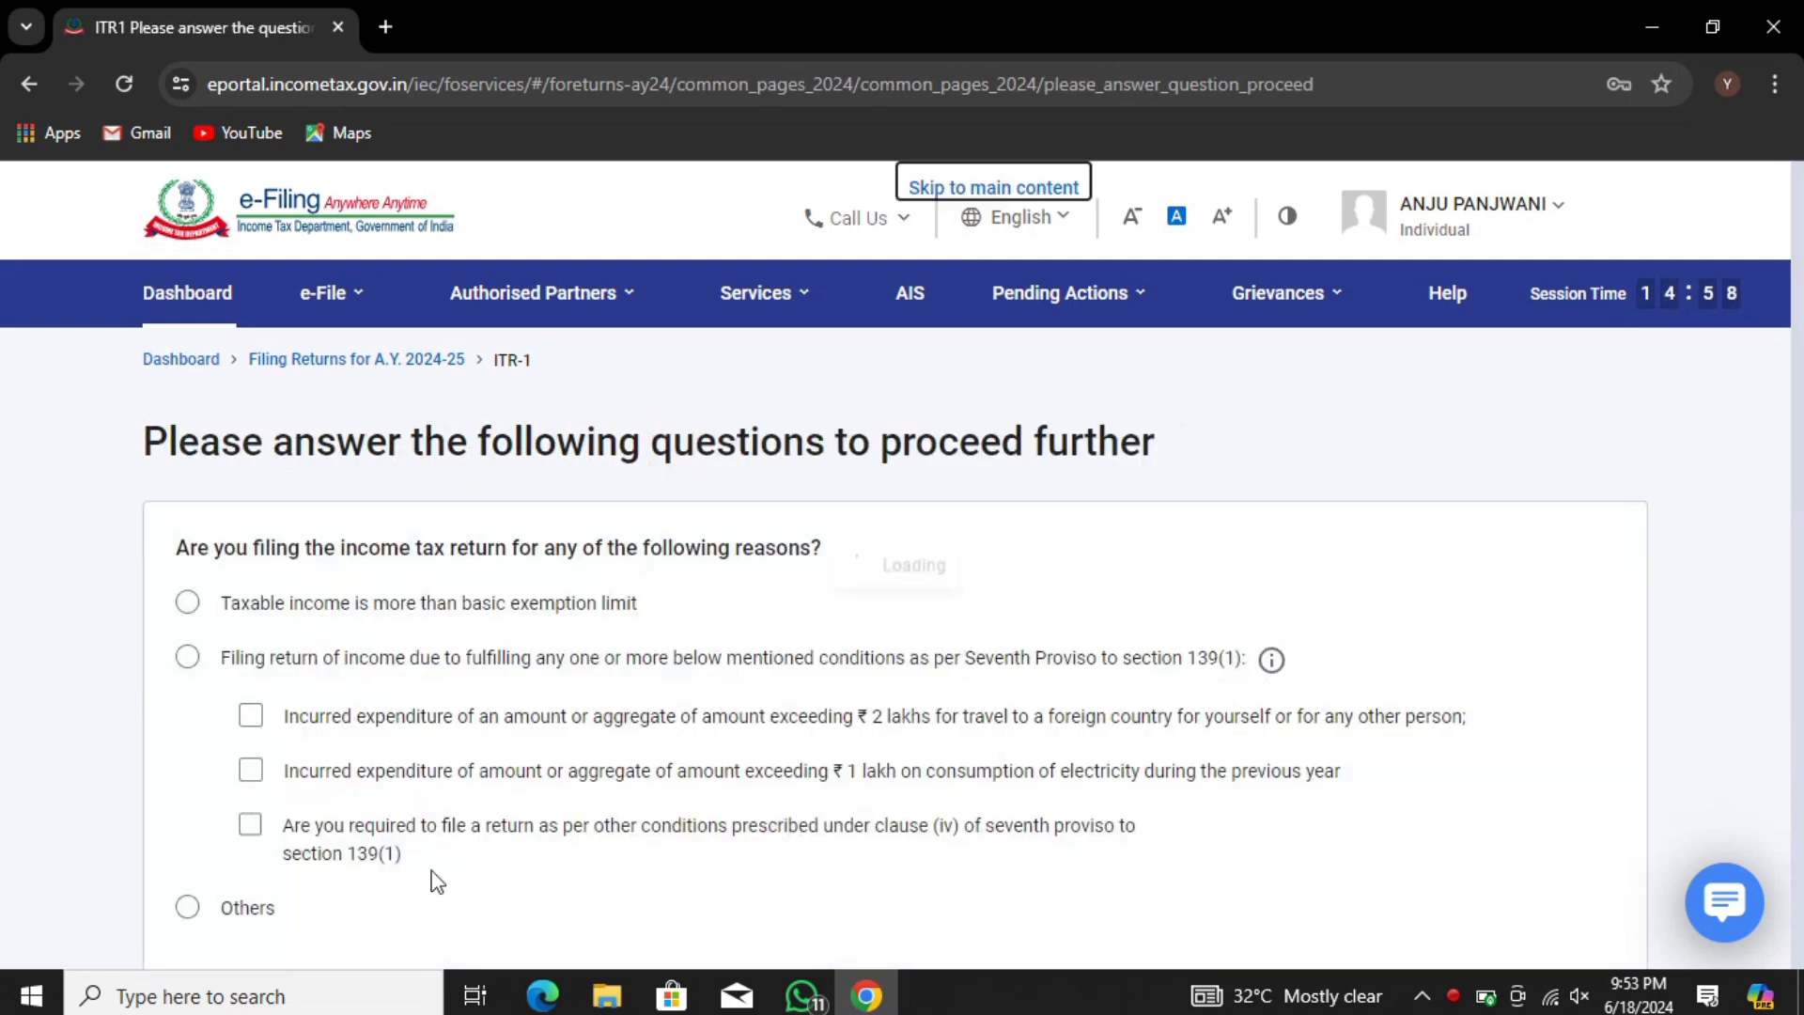
click(187, 907)
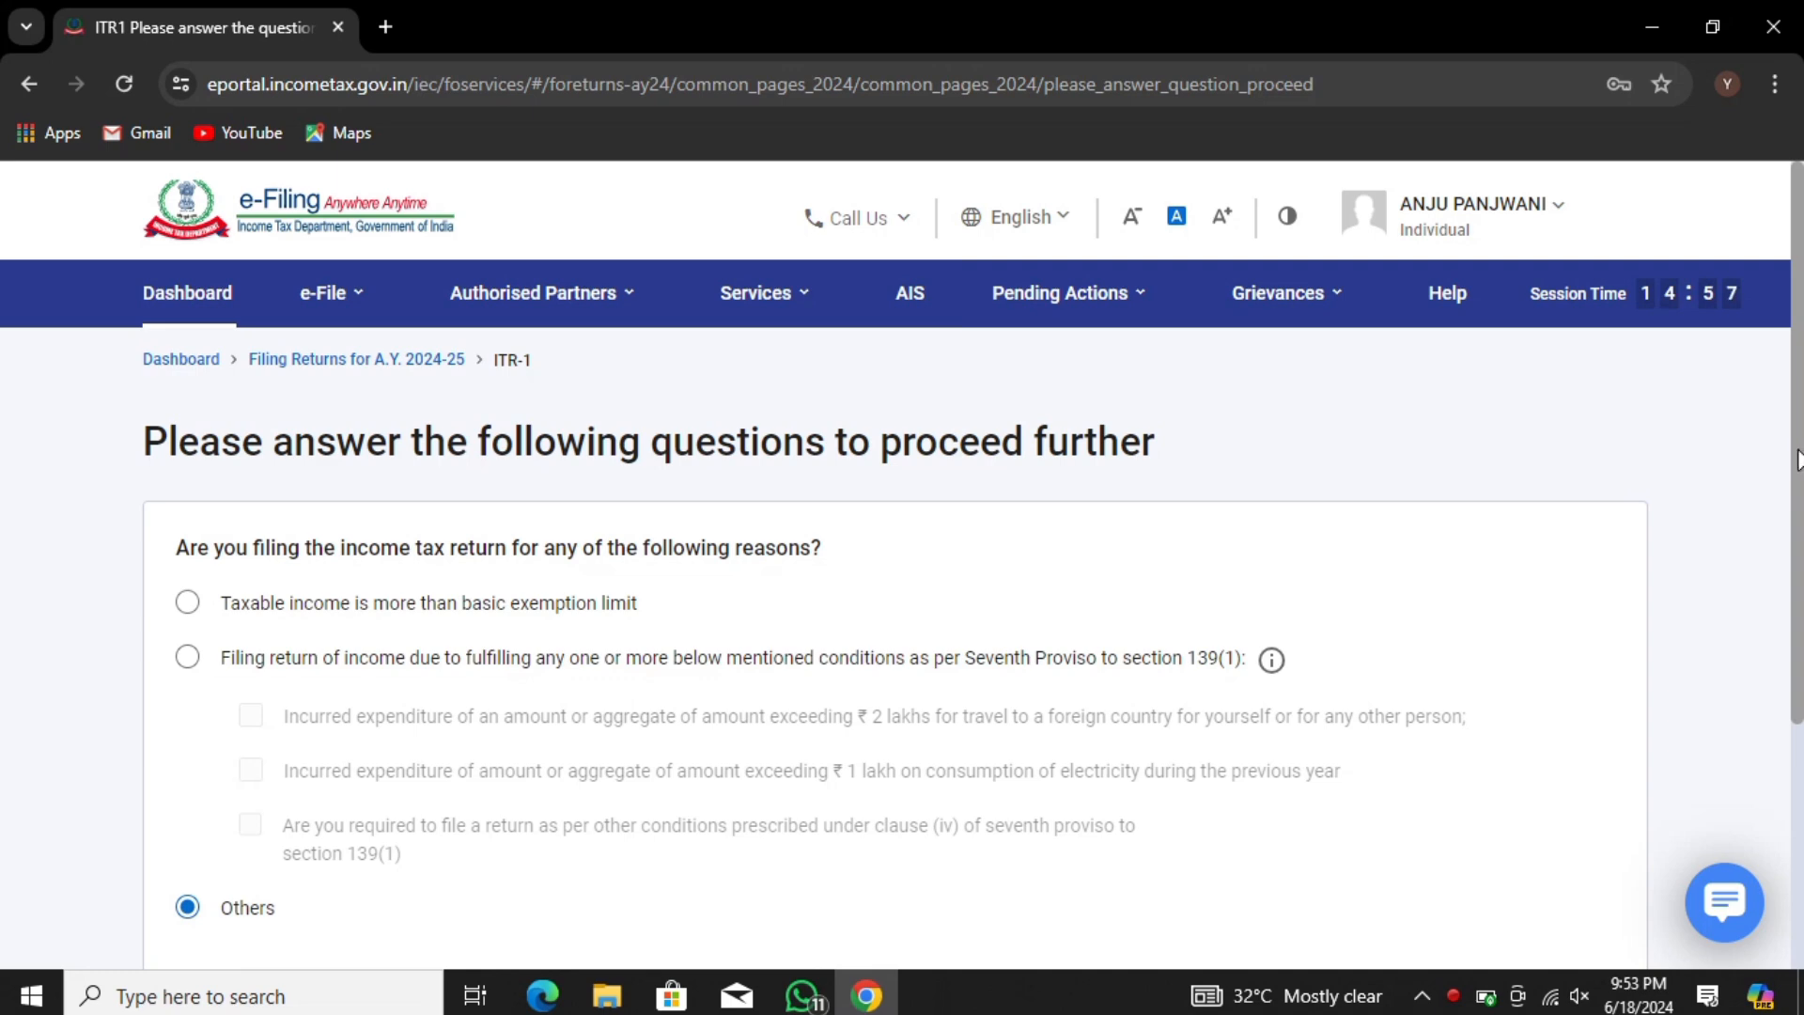
scroll(1796, 460, down, 4)
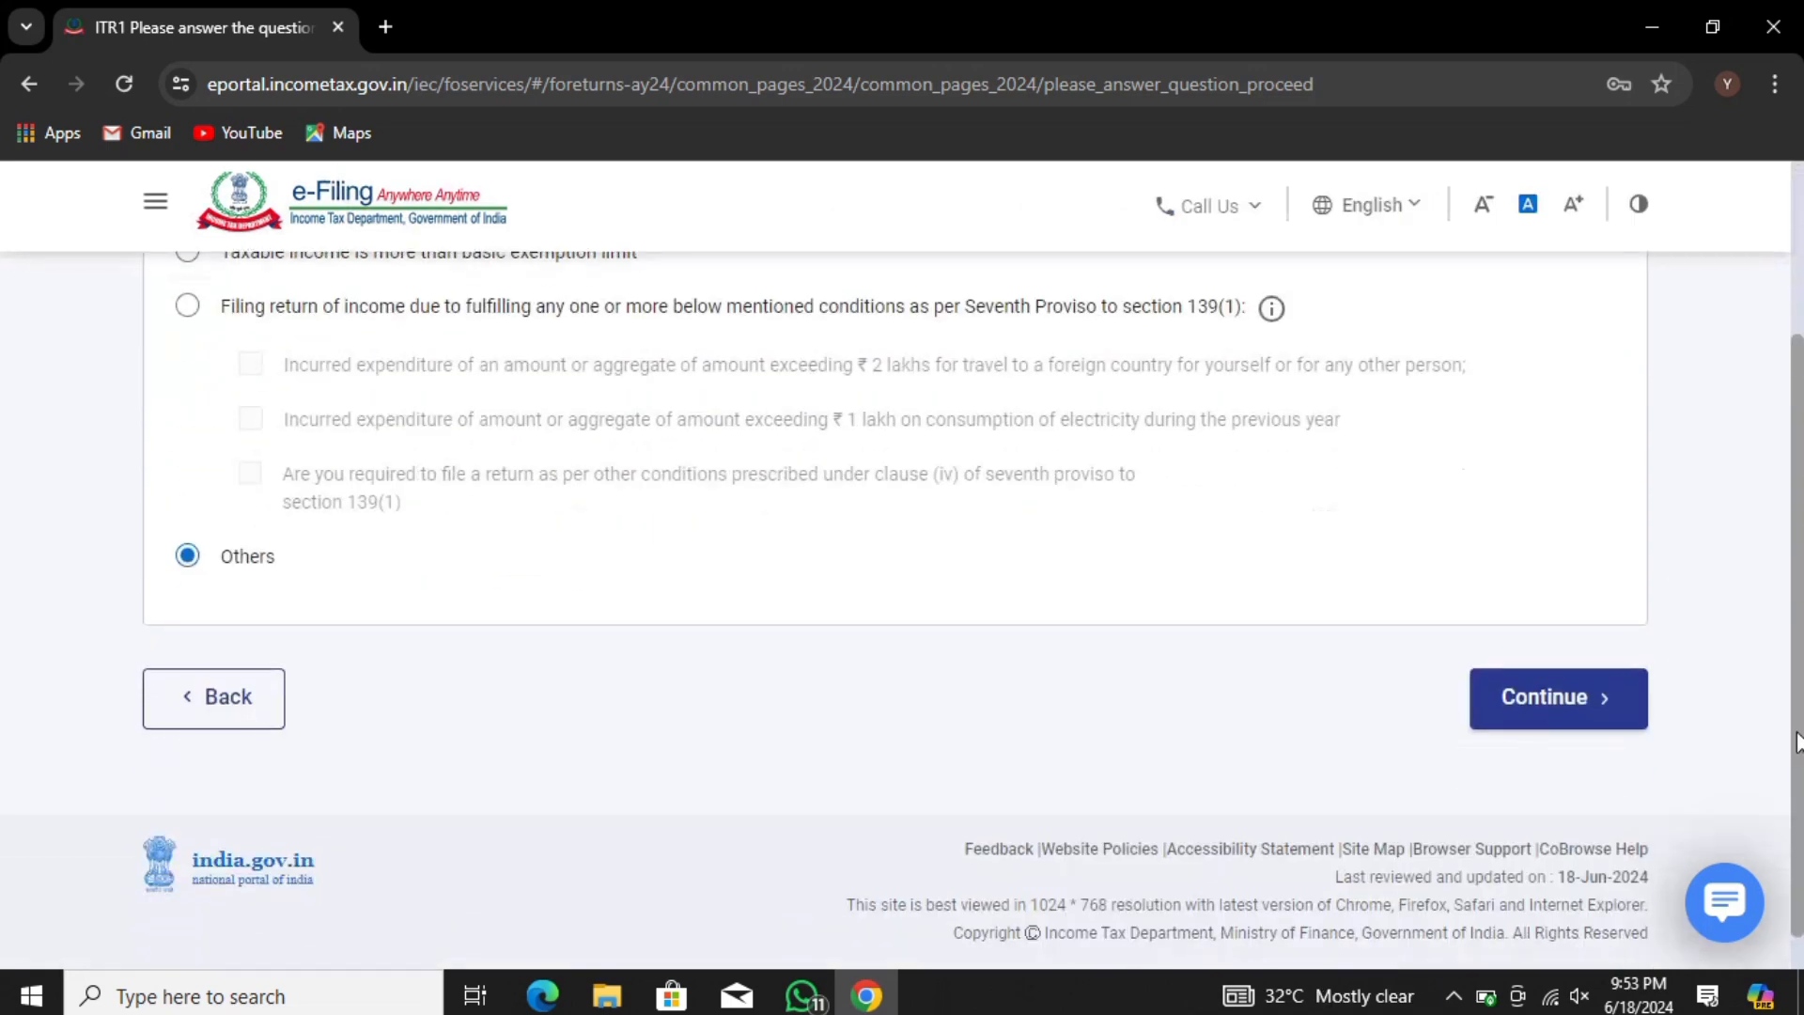
click(1524, 678)
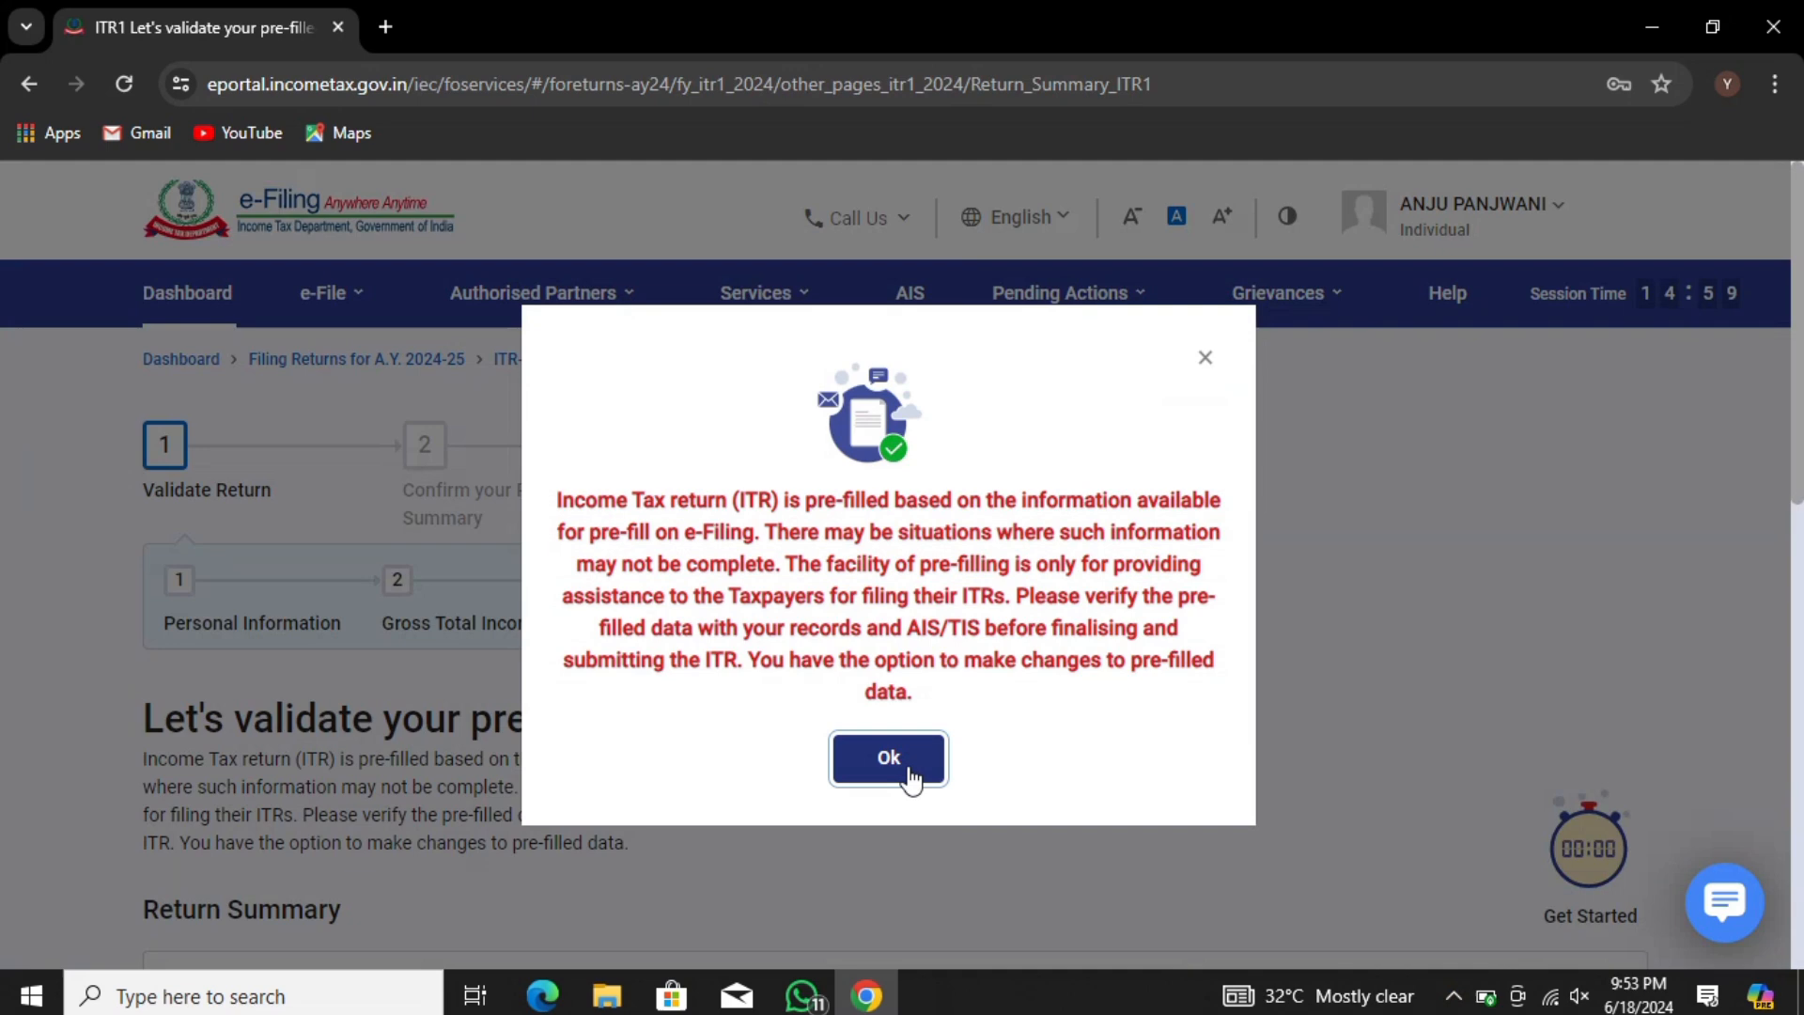
click(912, 773)
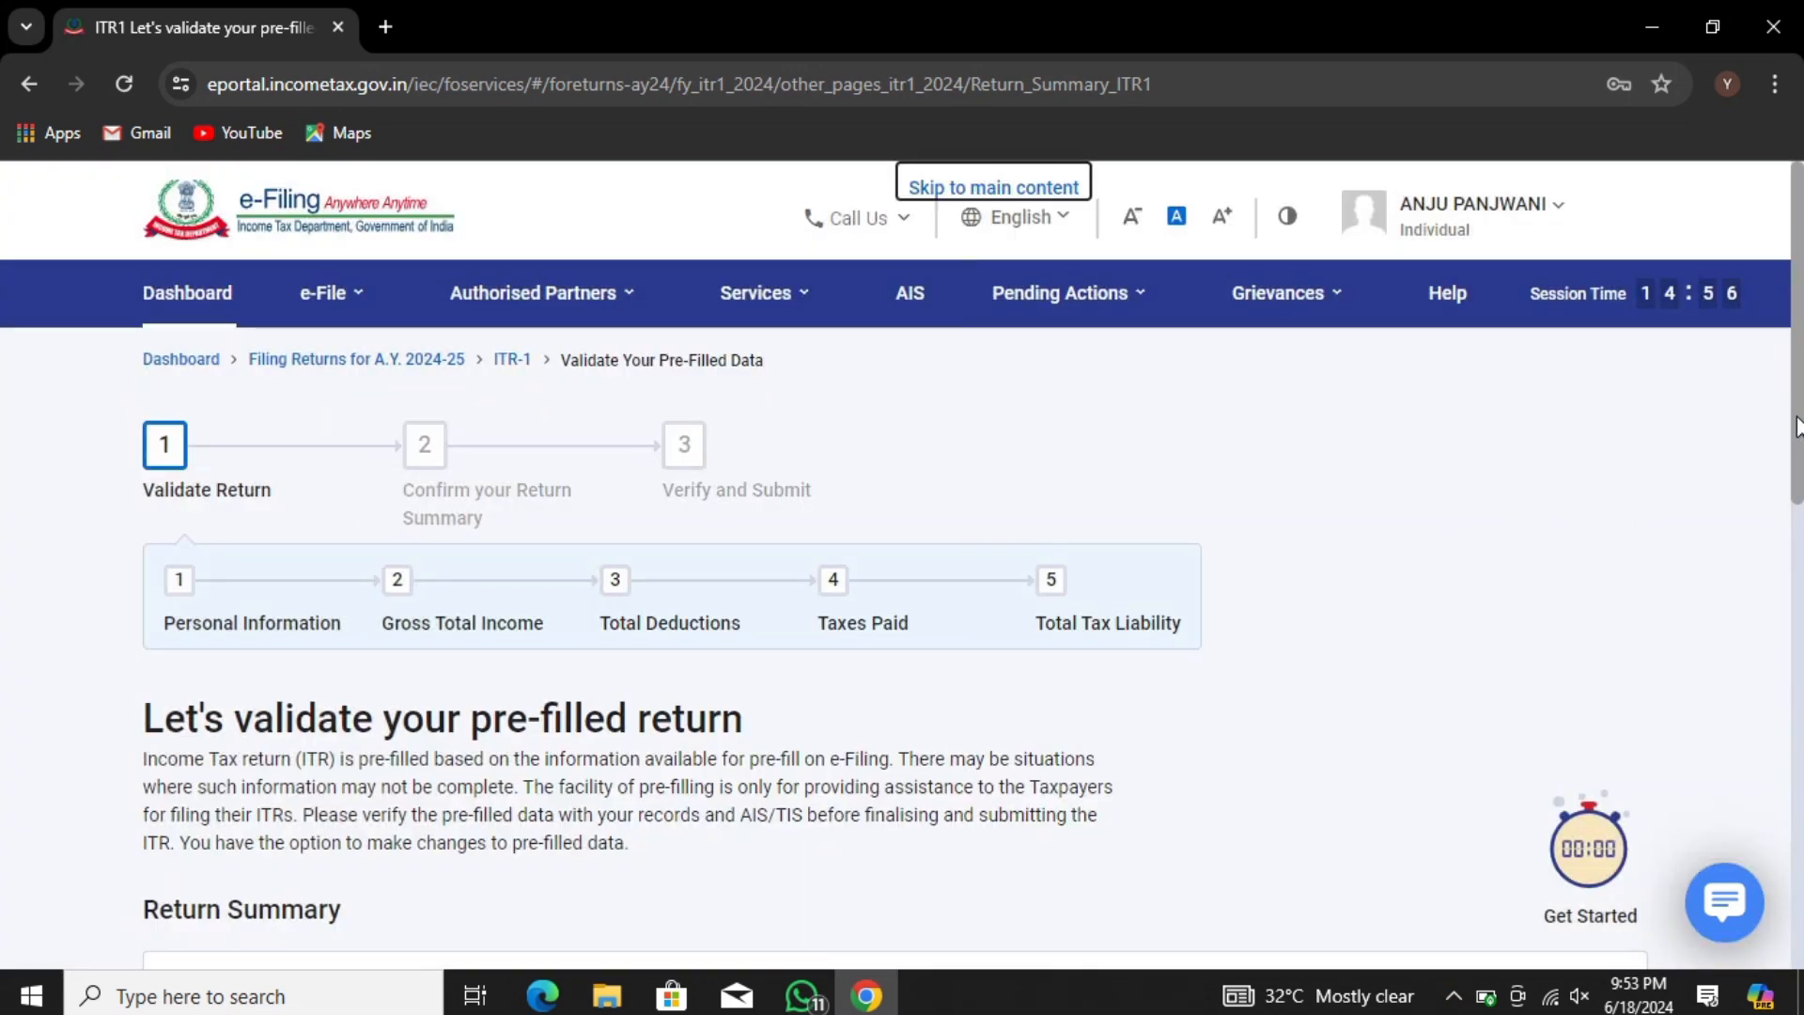
Step: In the Personal Information section, set the nature of employment to Others and confirm the section
drag(1797, 427, 1794, 619)
click(1373, 525)
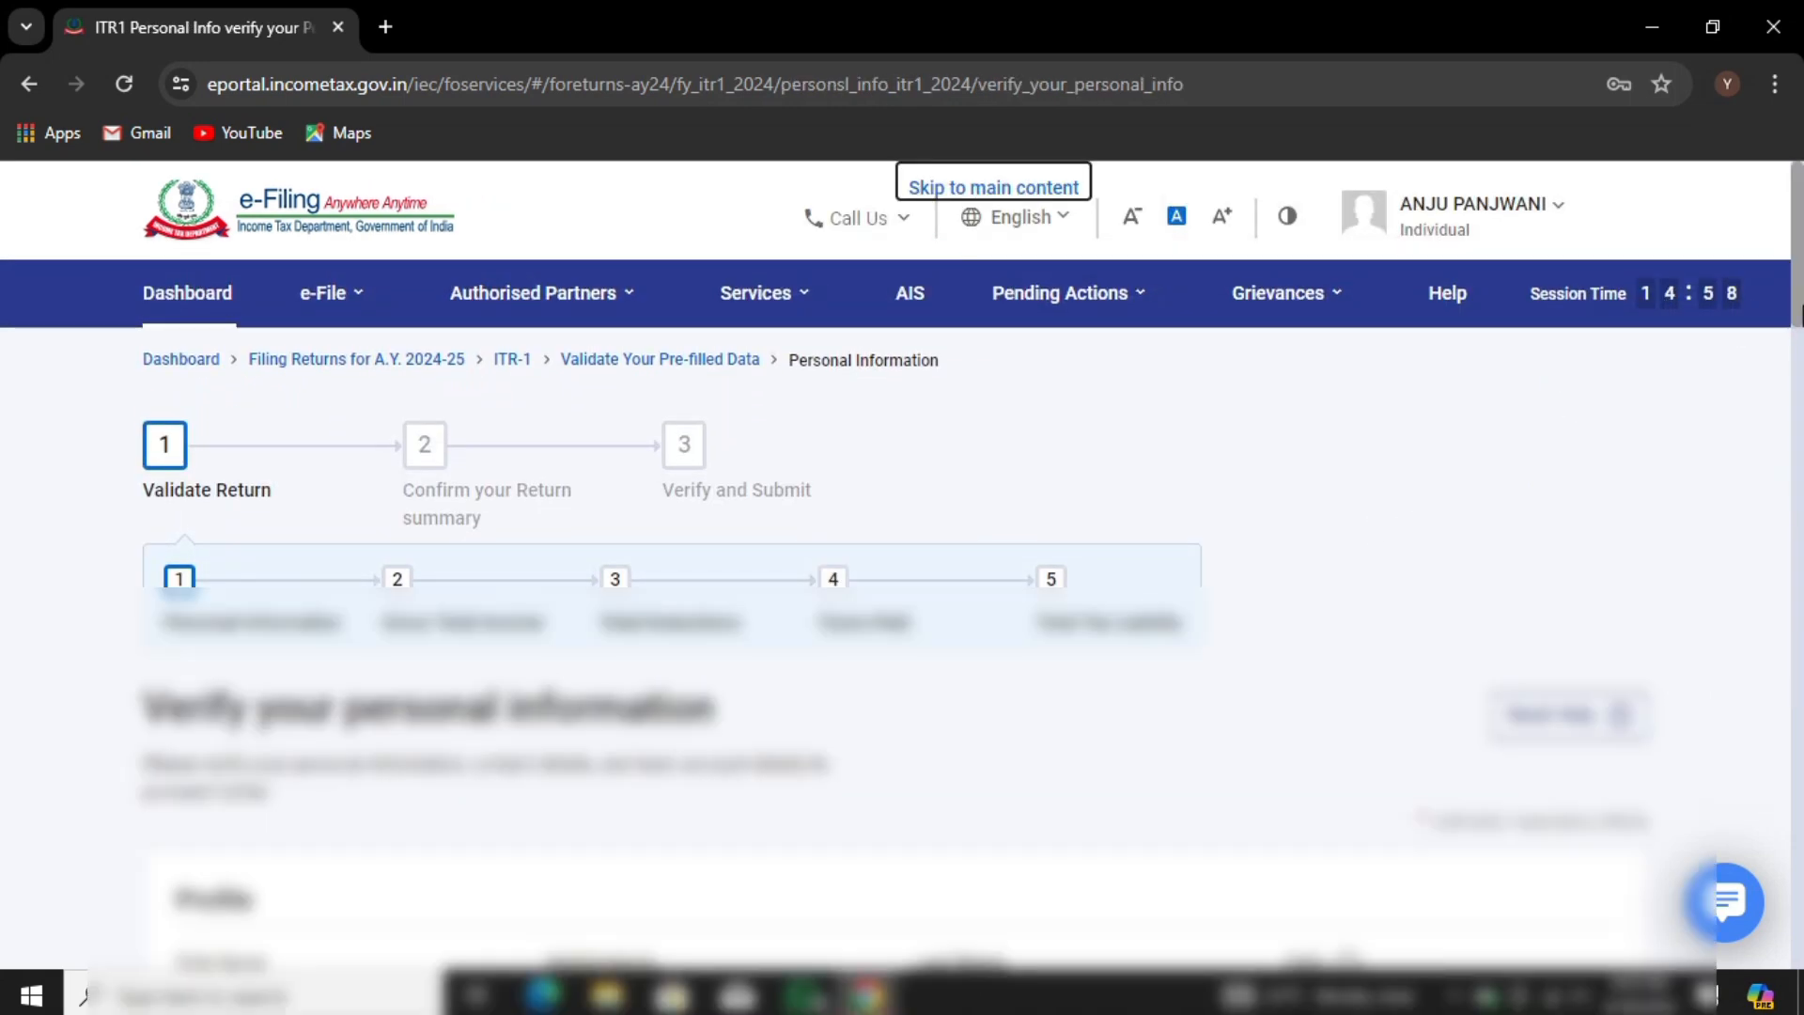
drag(1801, 293, 1802, 530)
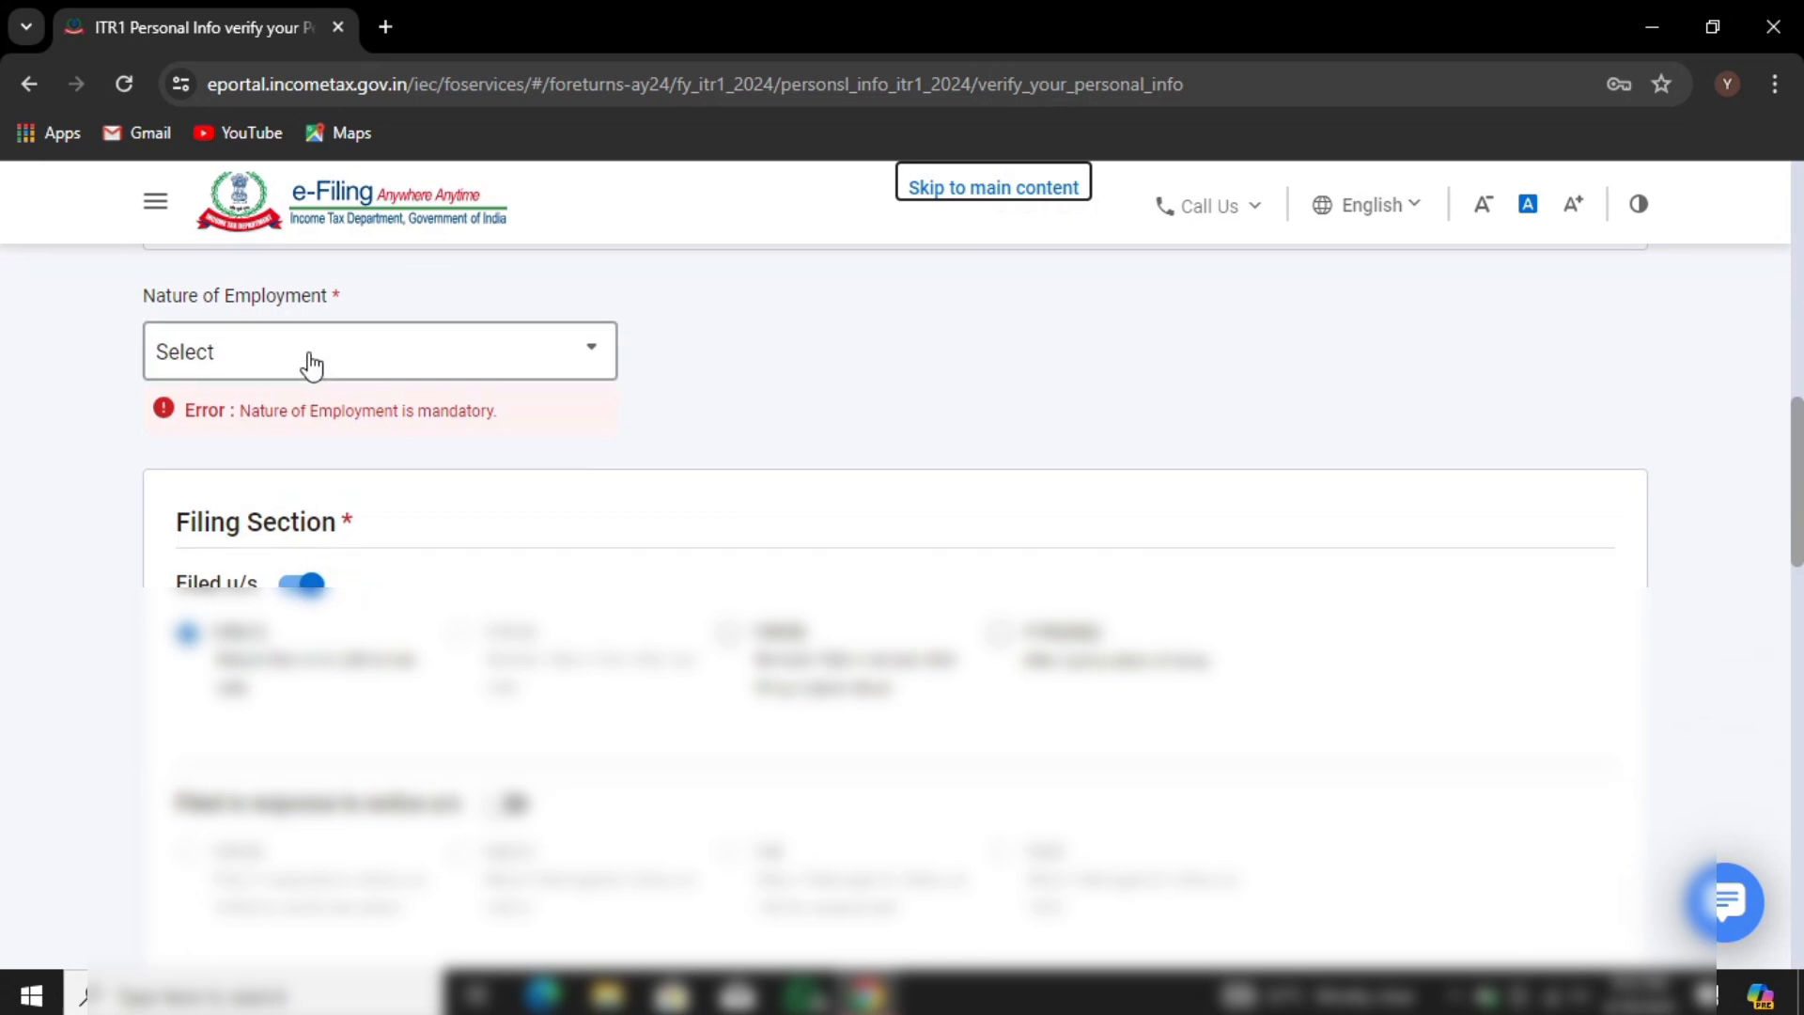
click(307, 362)
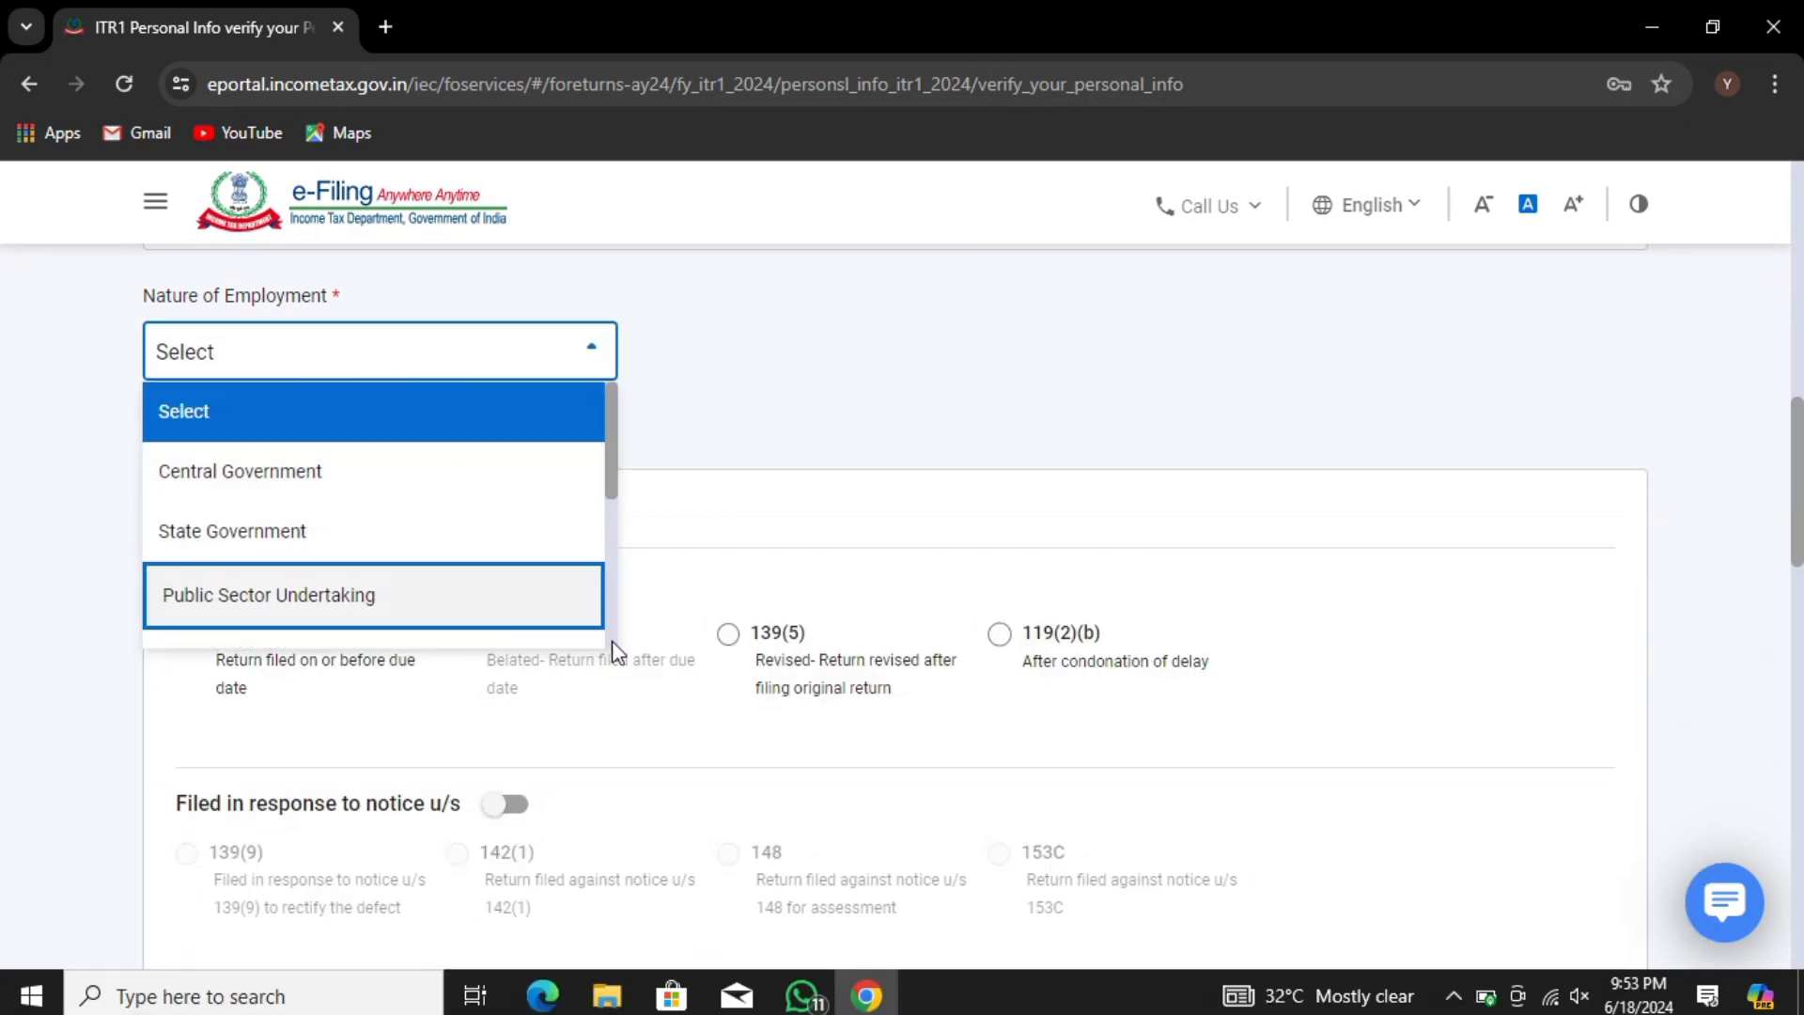
scroll(609, 639, down, 3)
scroll(611, 649, down, 1)
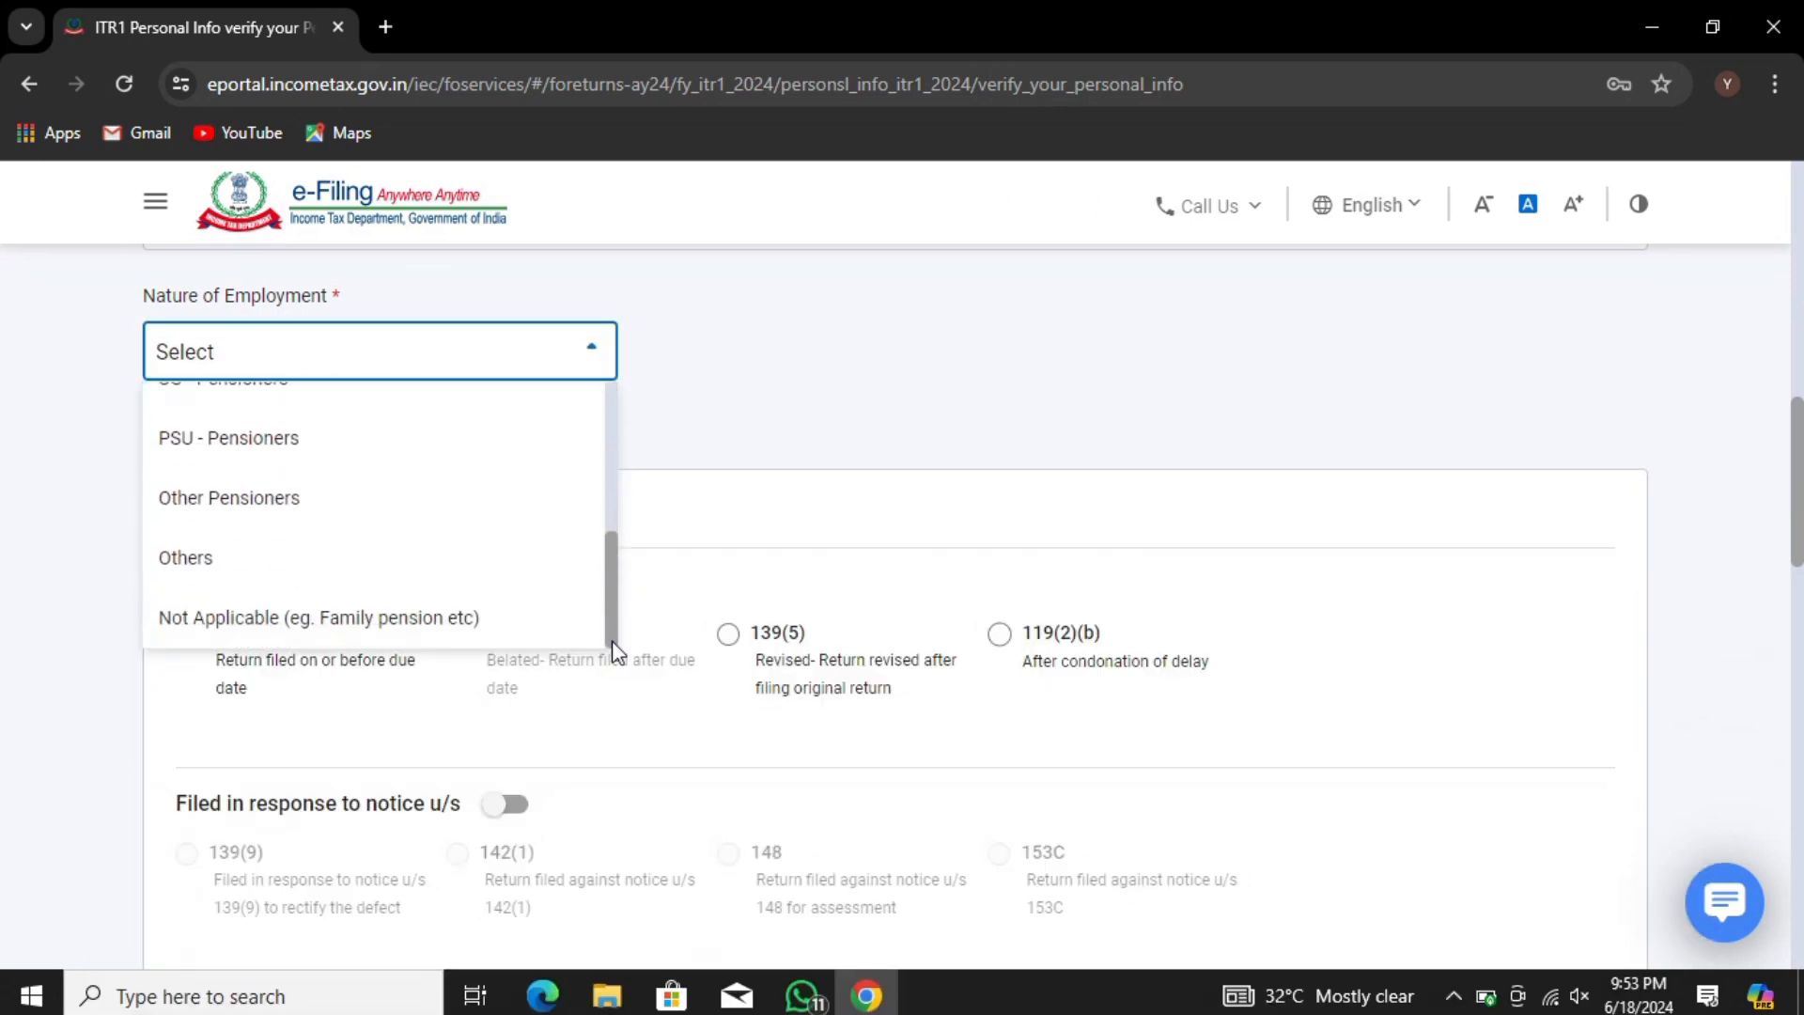
click(373, 563)
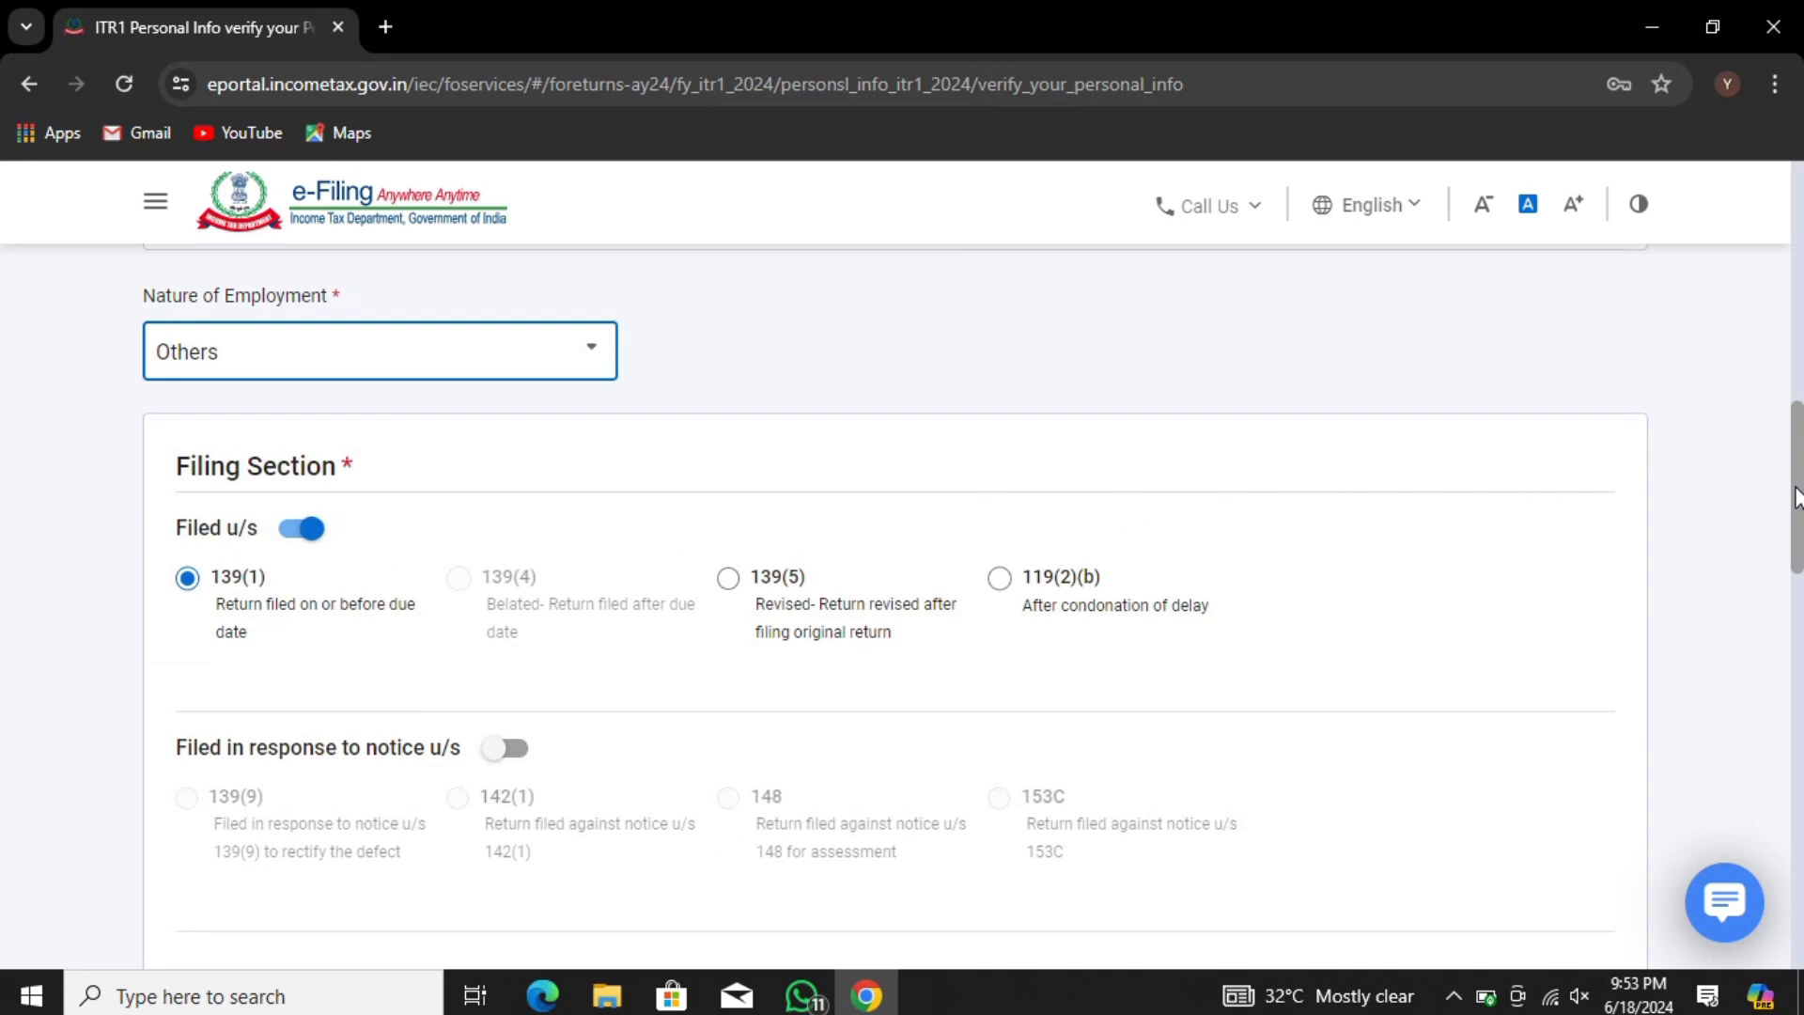
drag(1789, 498, 1800, 869)
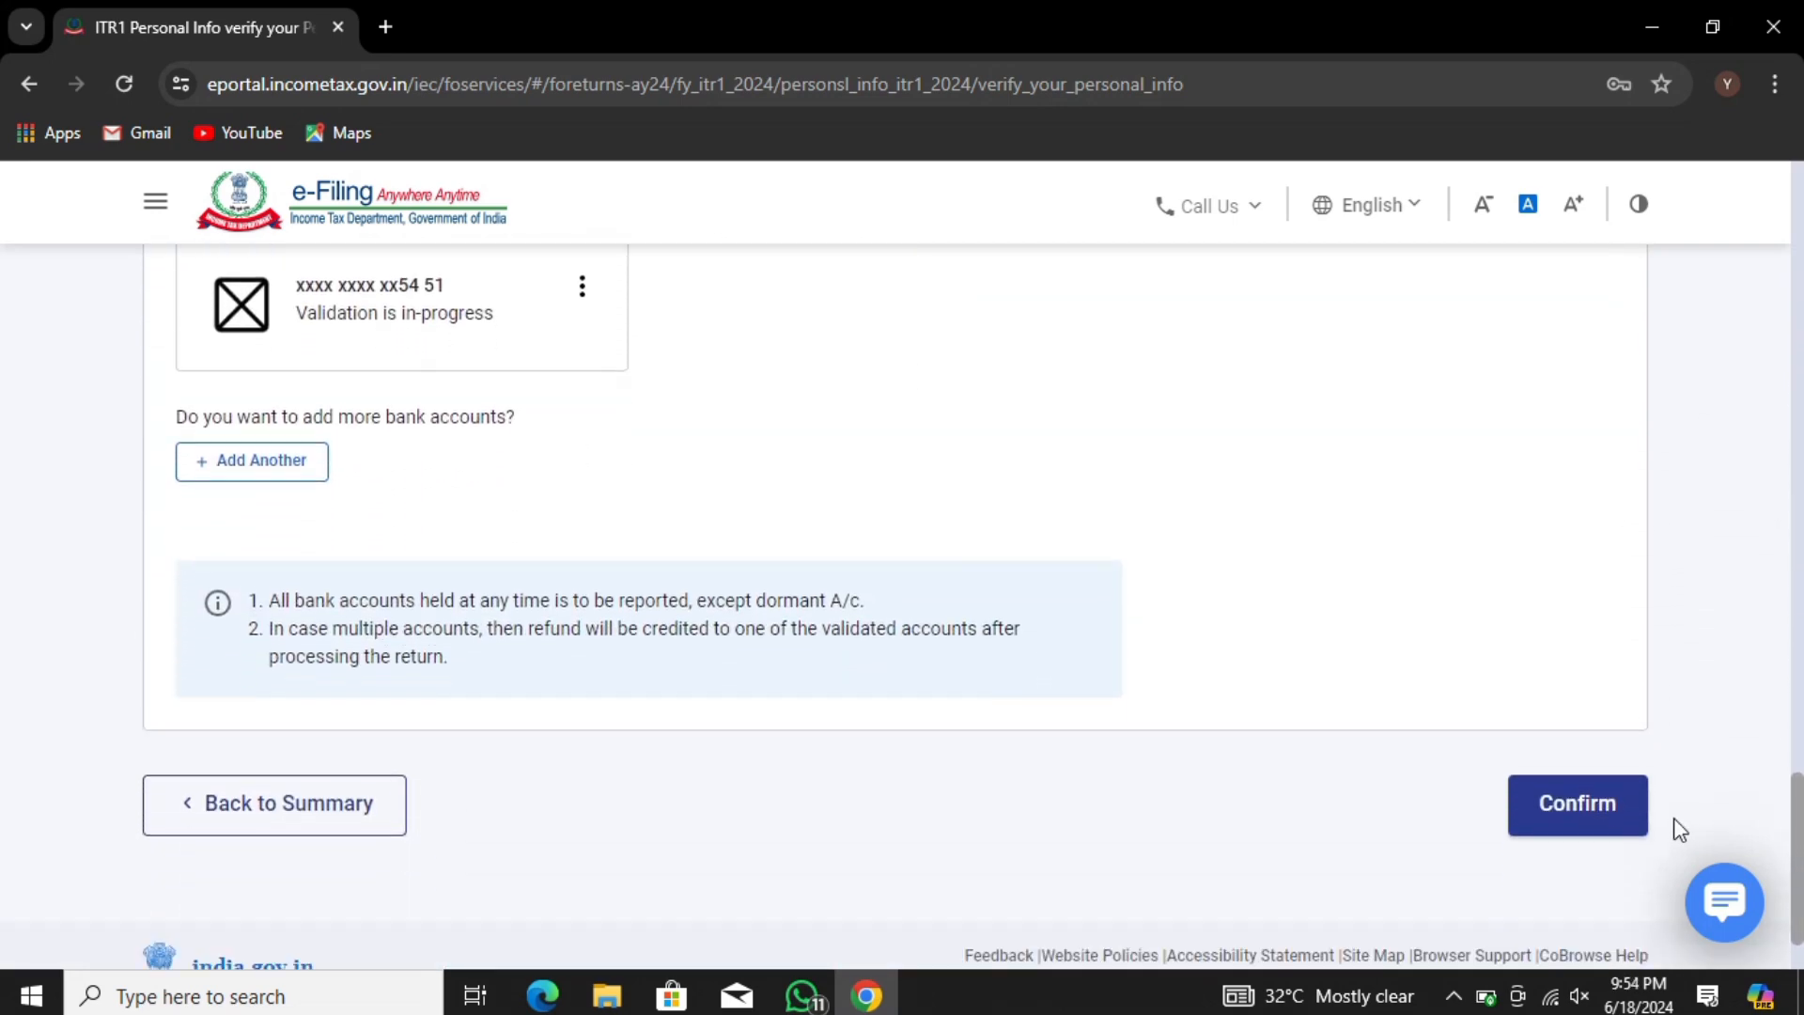
click(1629, 827)
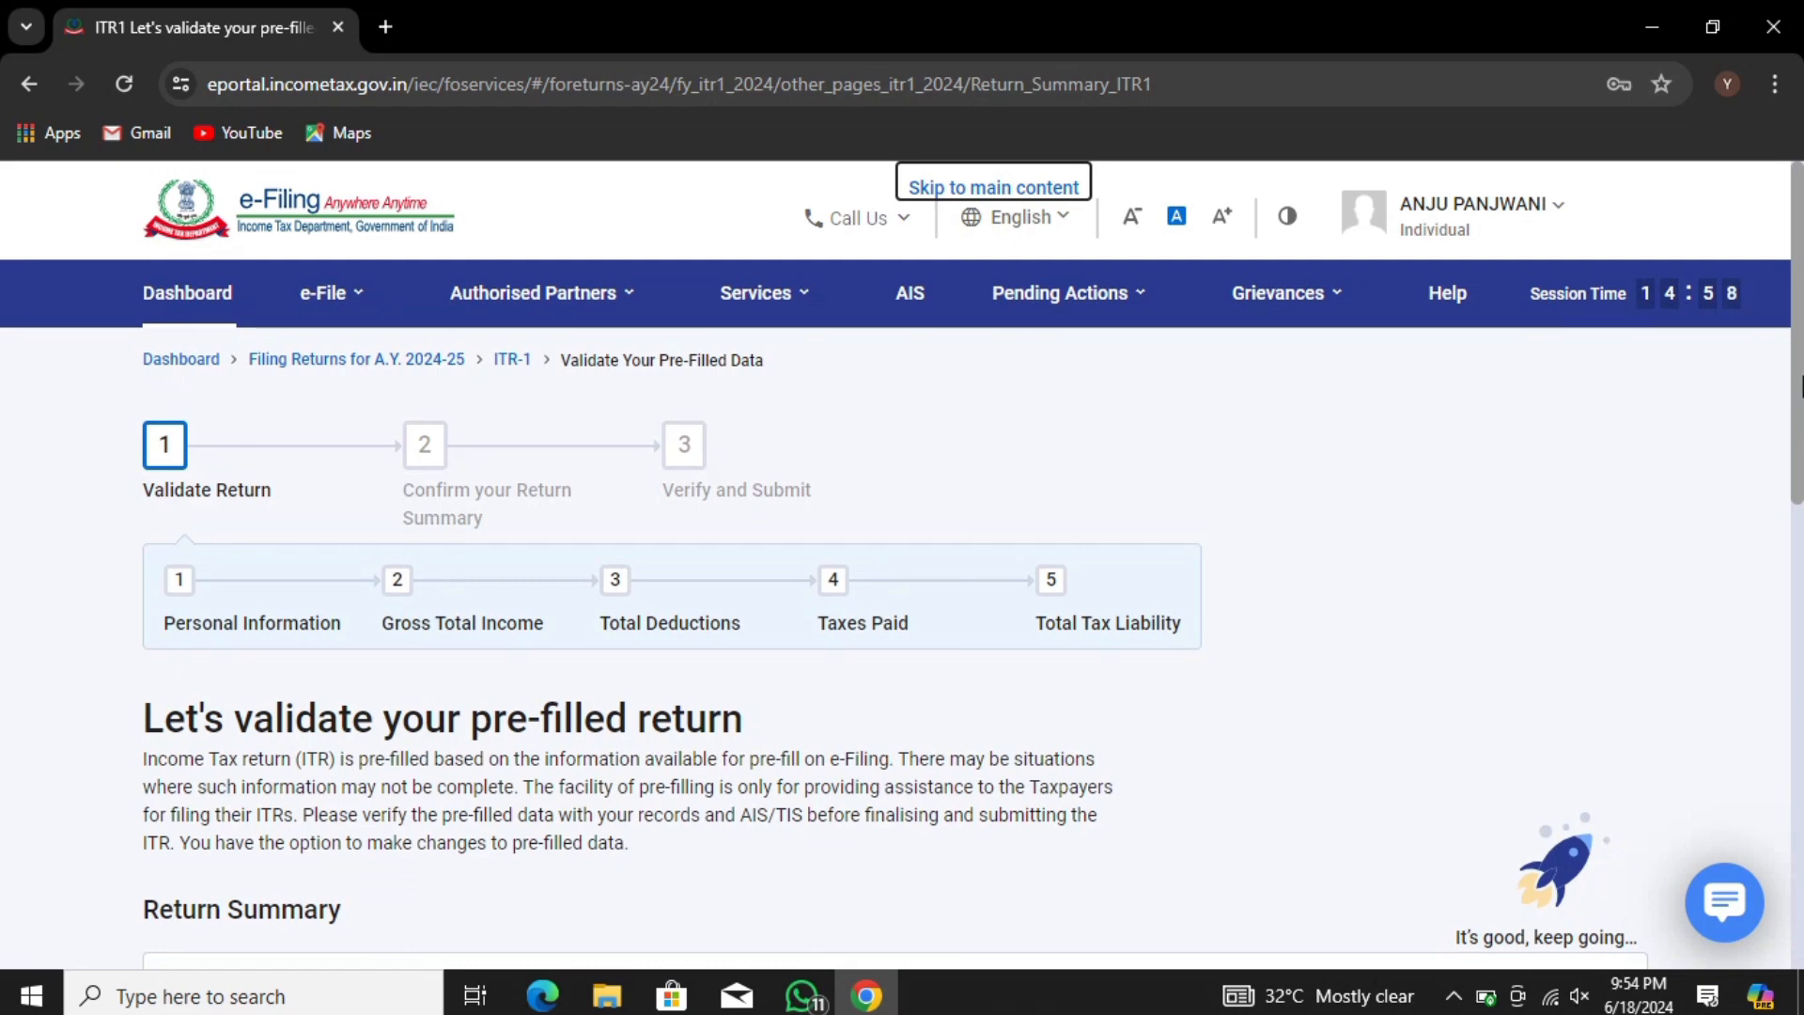
Step: Open the Gross Total Income section and skip its salary exemption questions
drag(1801, 386, 1759, 600)
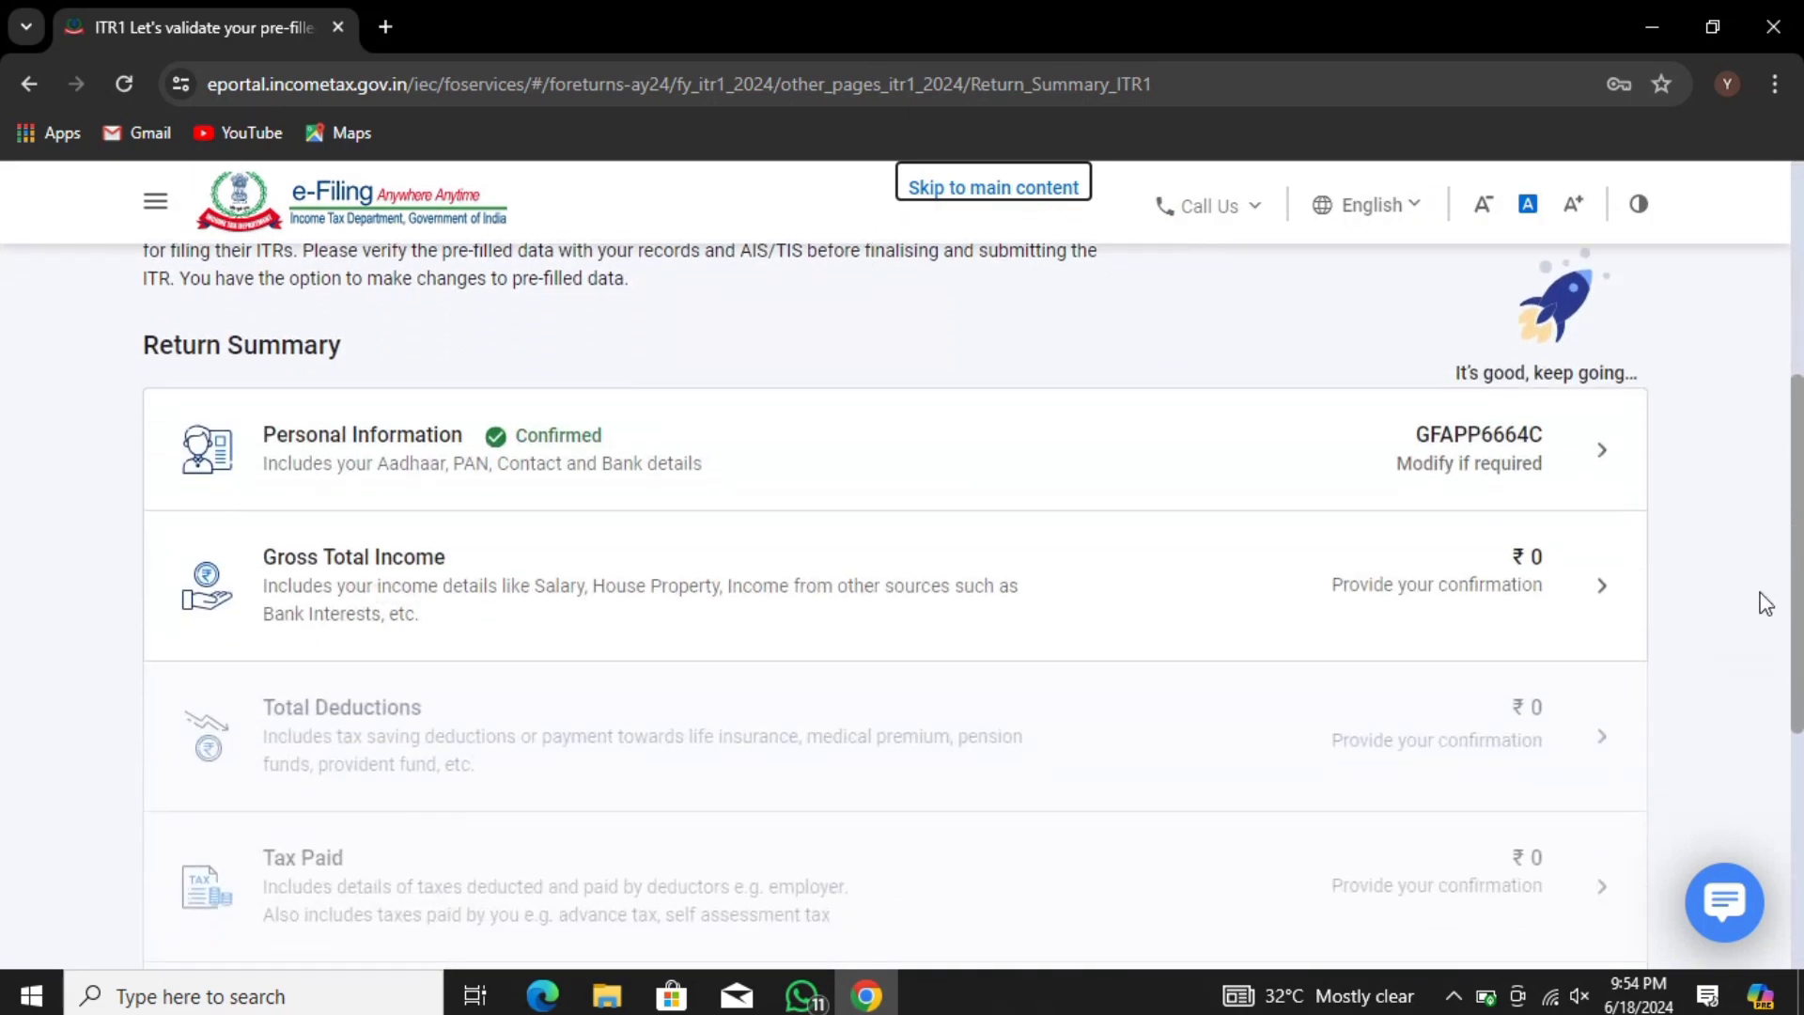
click(1115, 611)
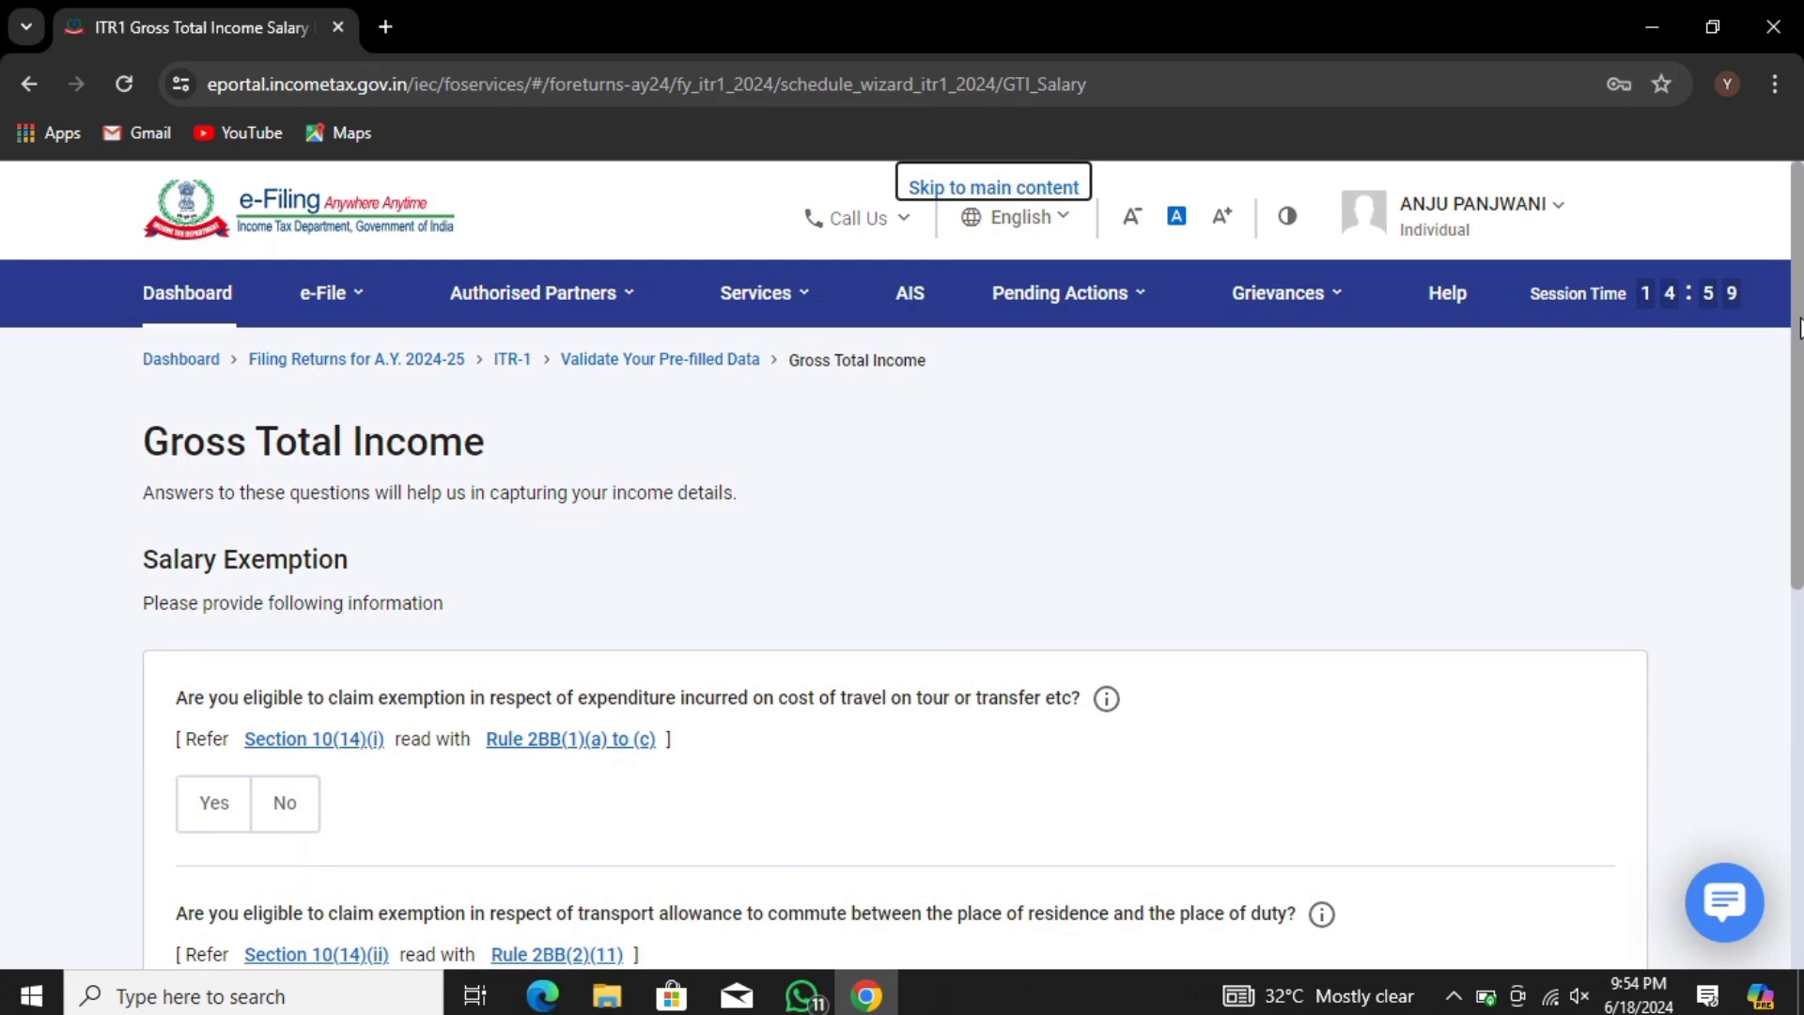
scroll(1799, 441, down, 1)
scroll(1799, 442, down, 6)
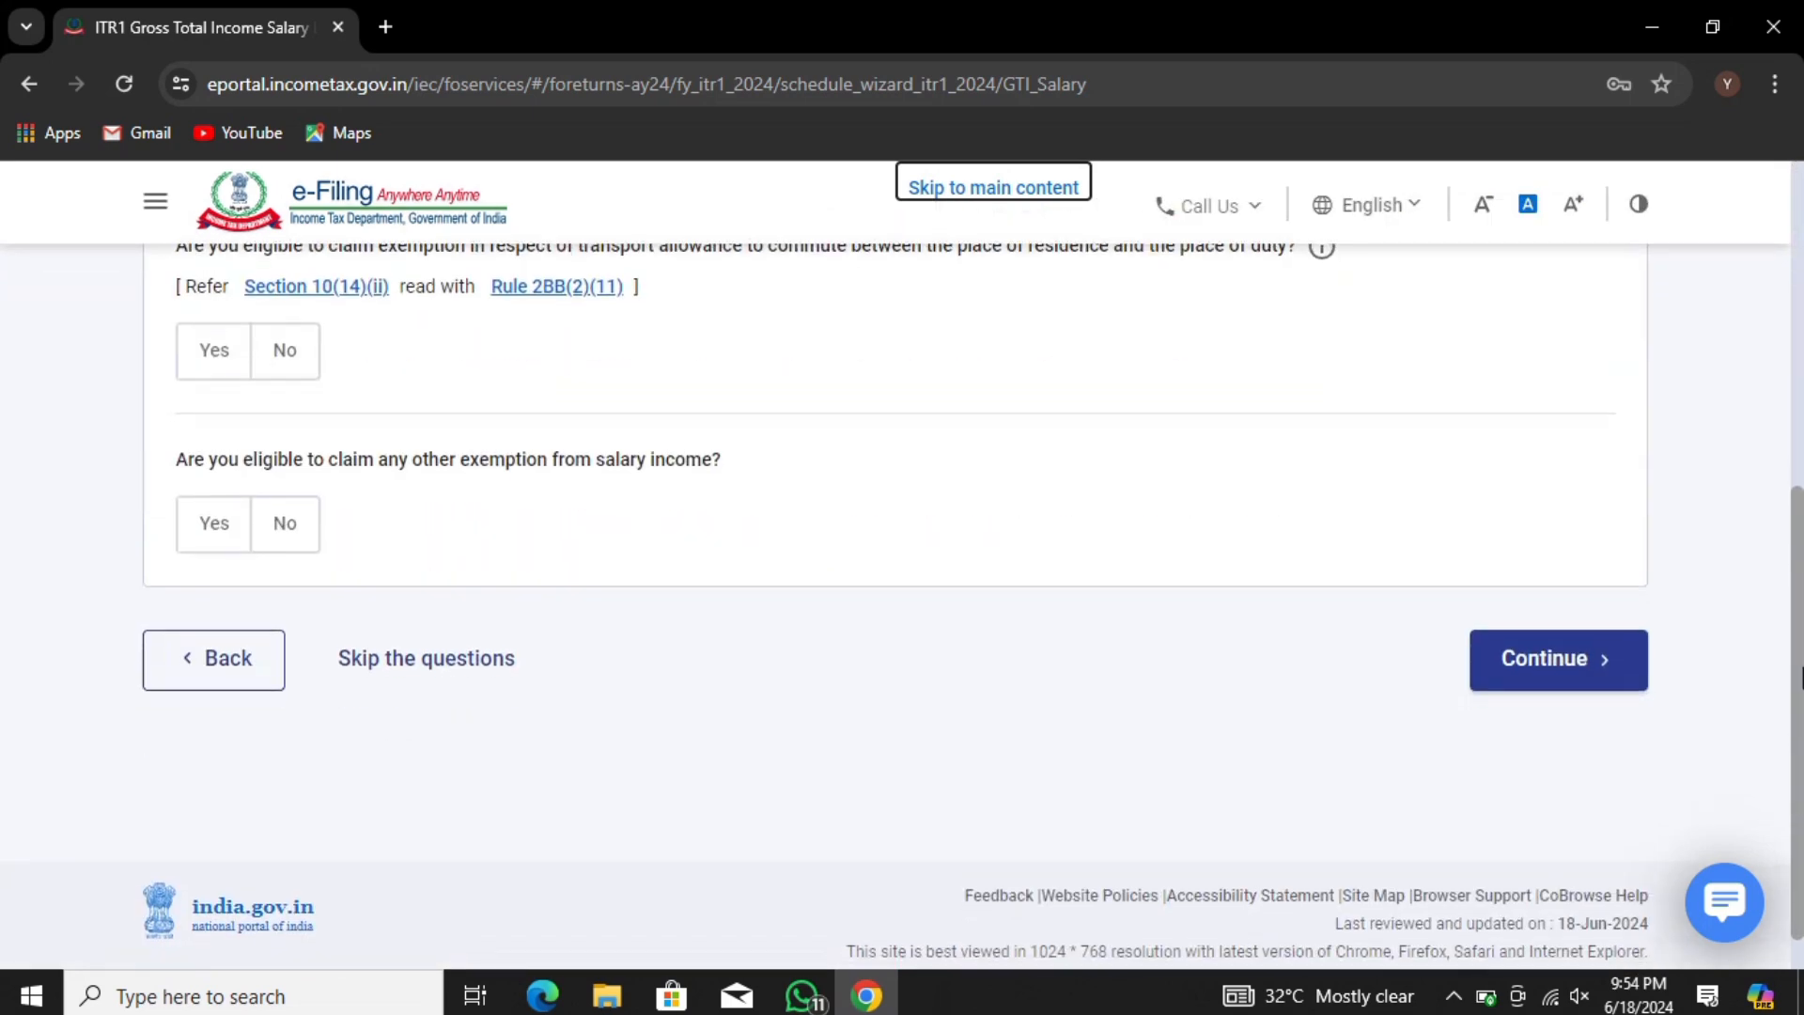
click(449, 637)
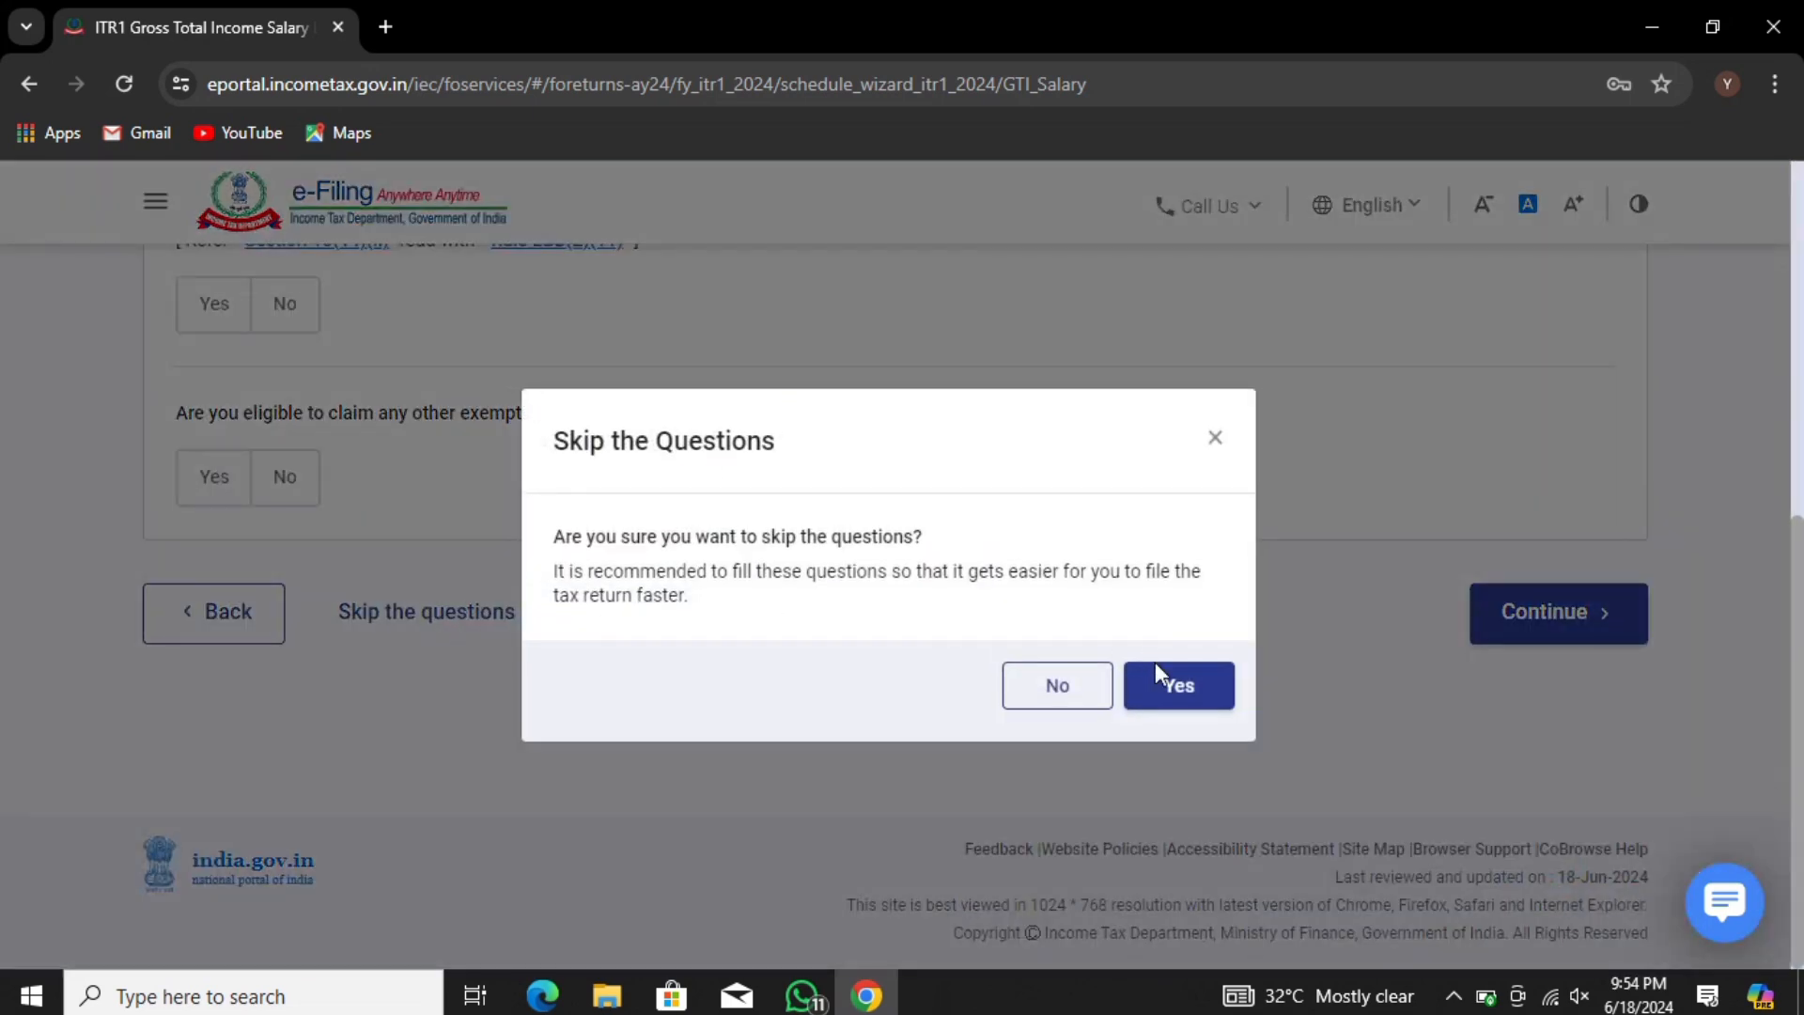
click(1158, 672)
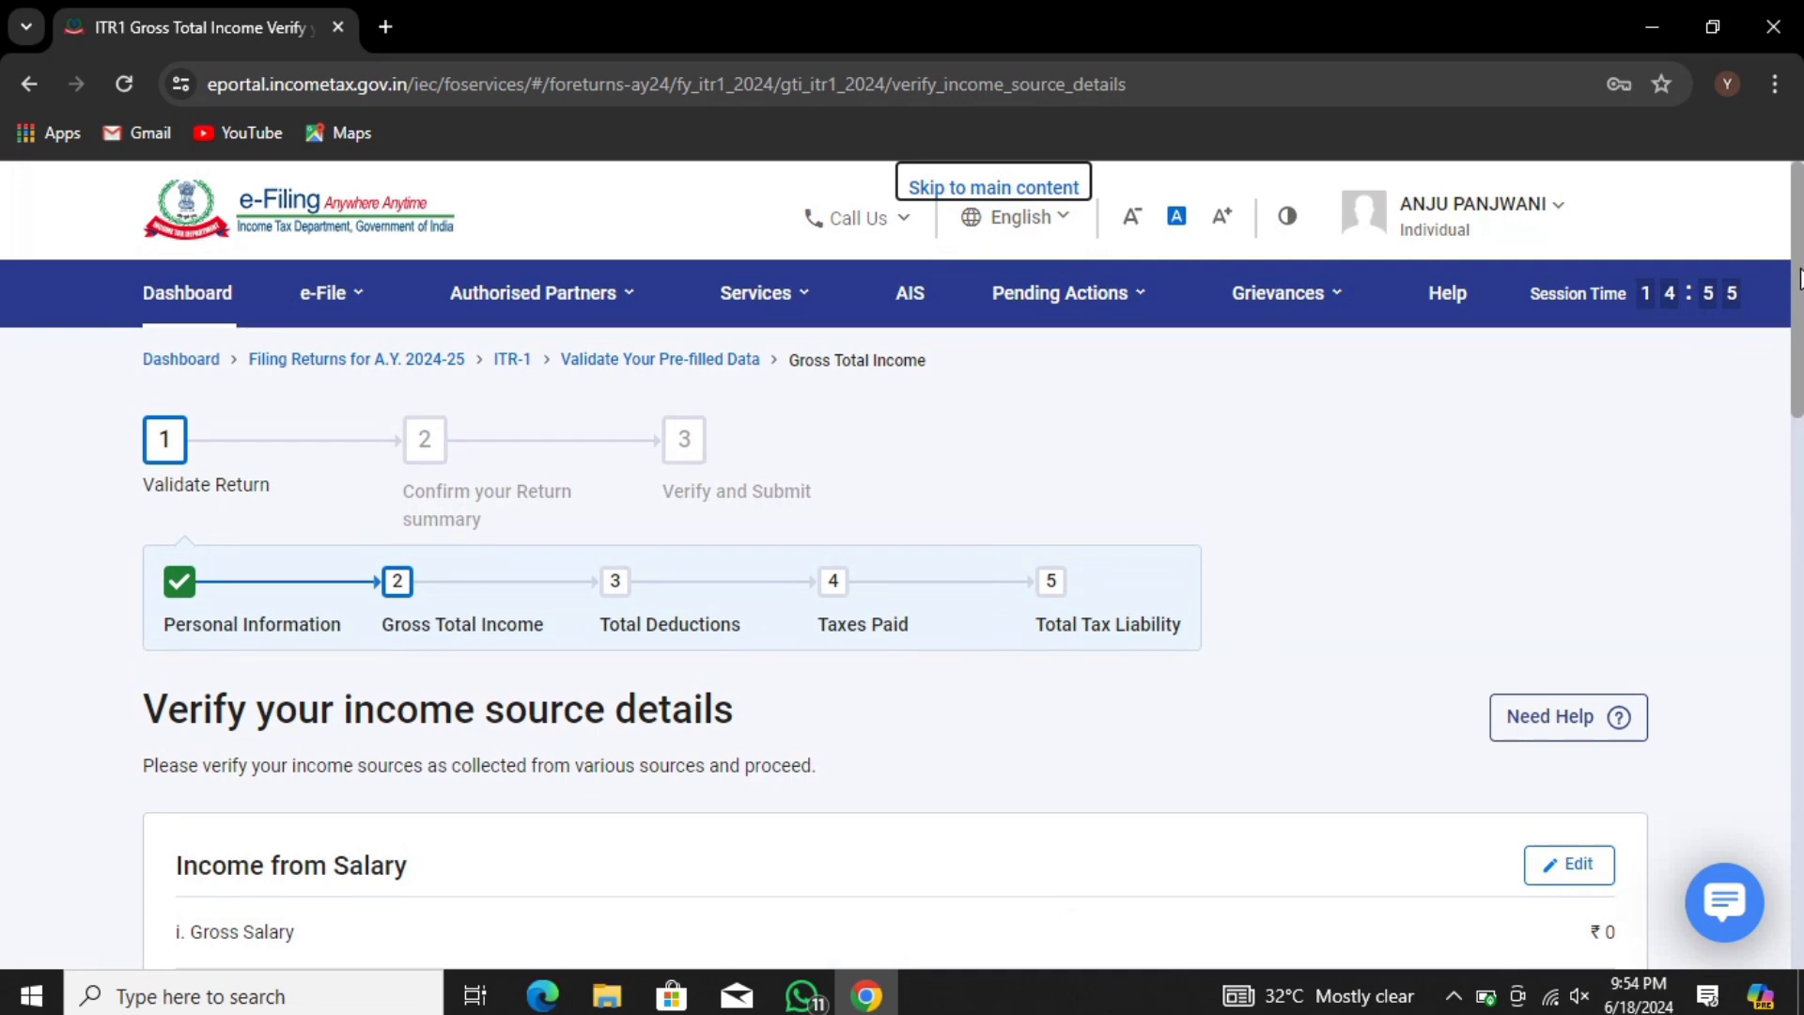
Step: Open the Income from Salary details for editing at the section 17(1) salary
scroll(1797, 289, down, 4)
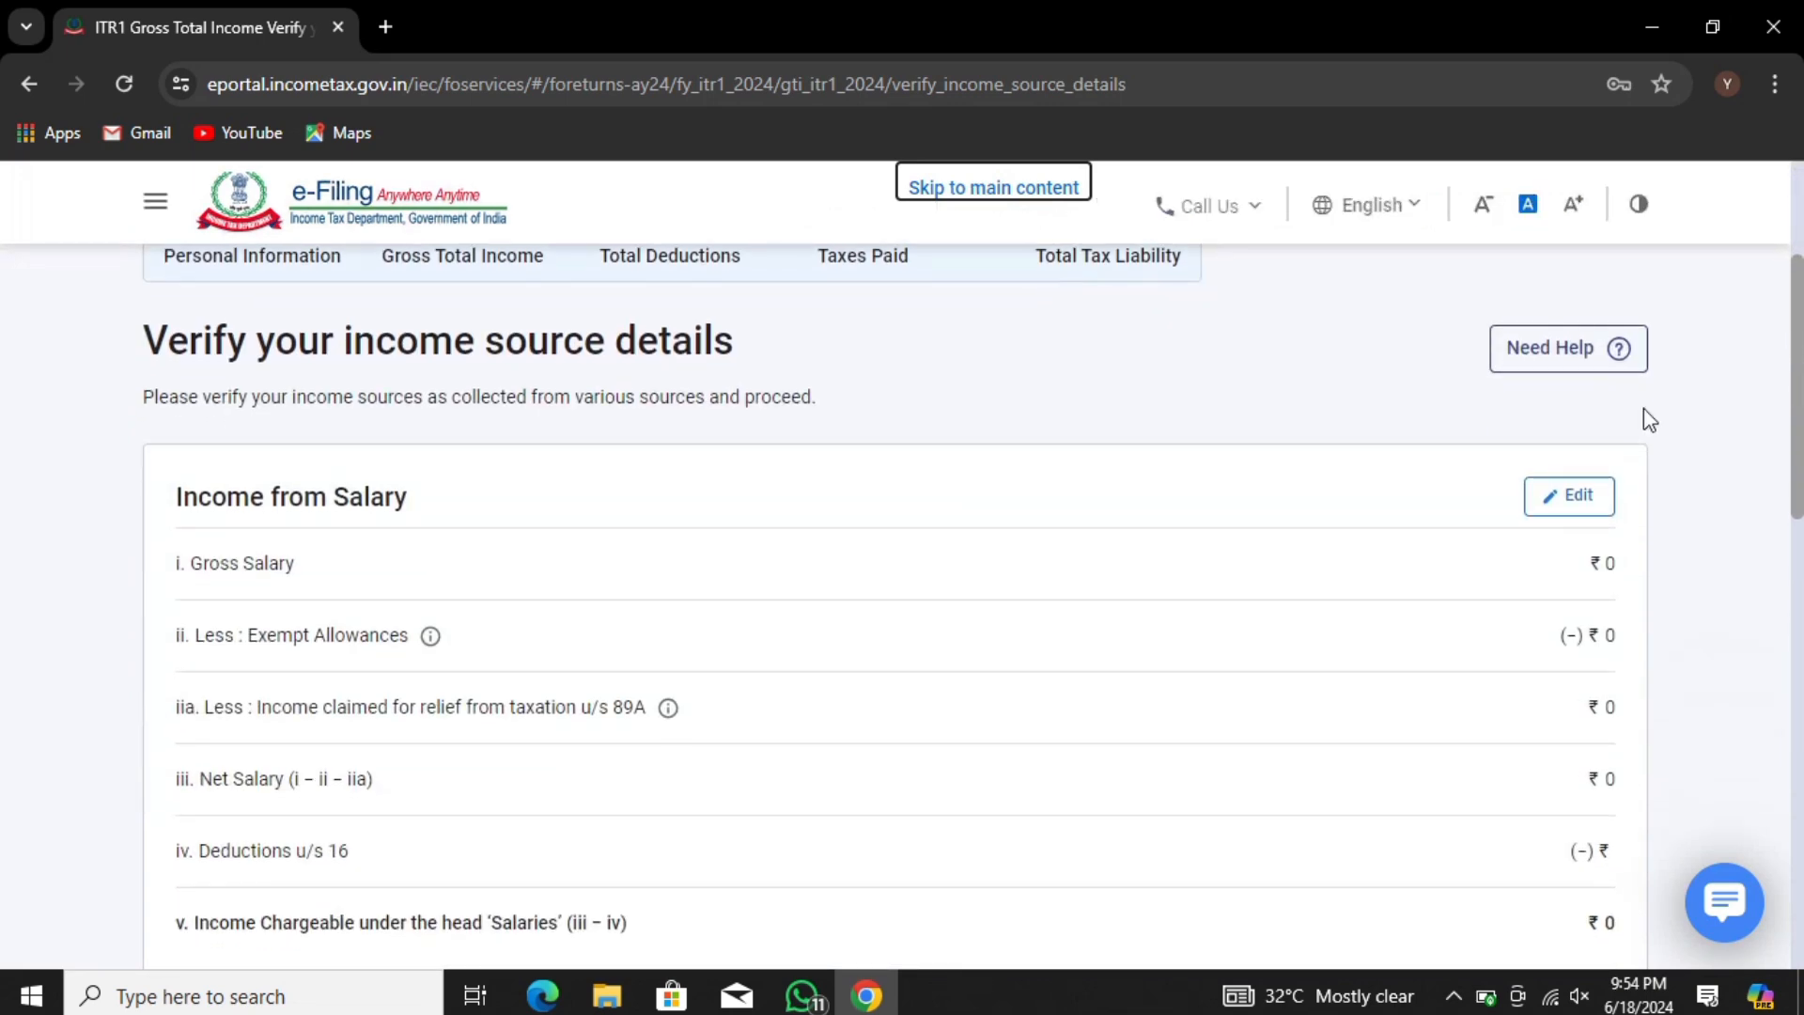
click(1551, 501)
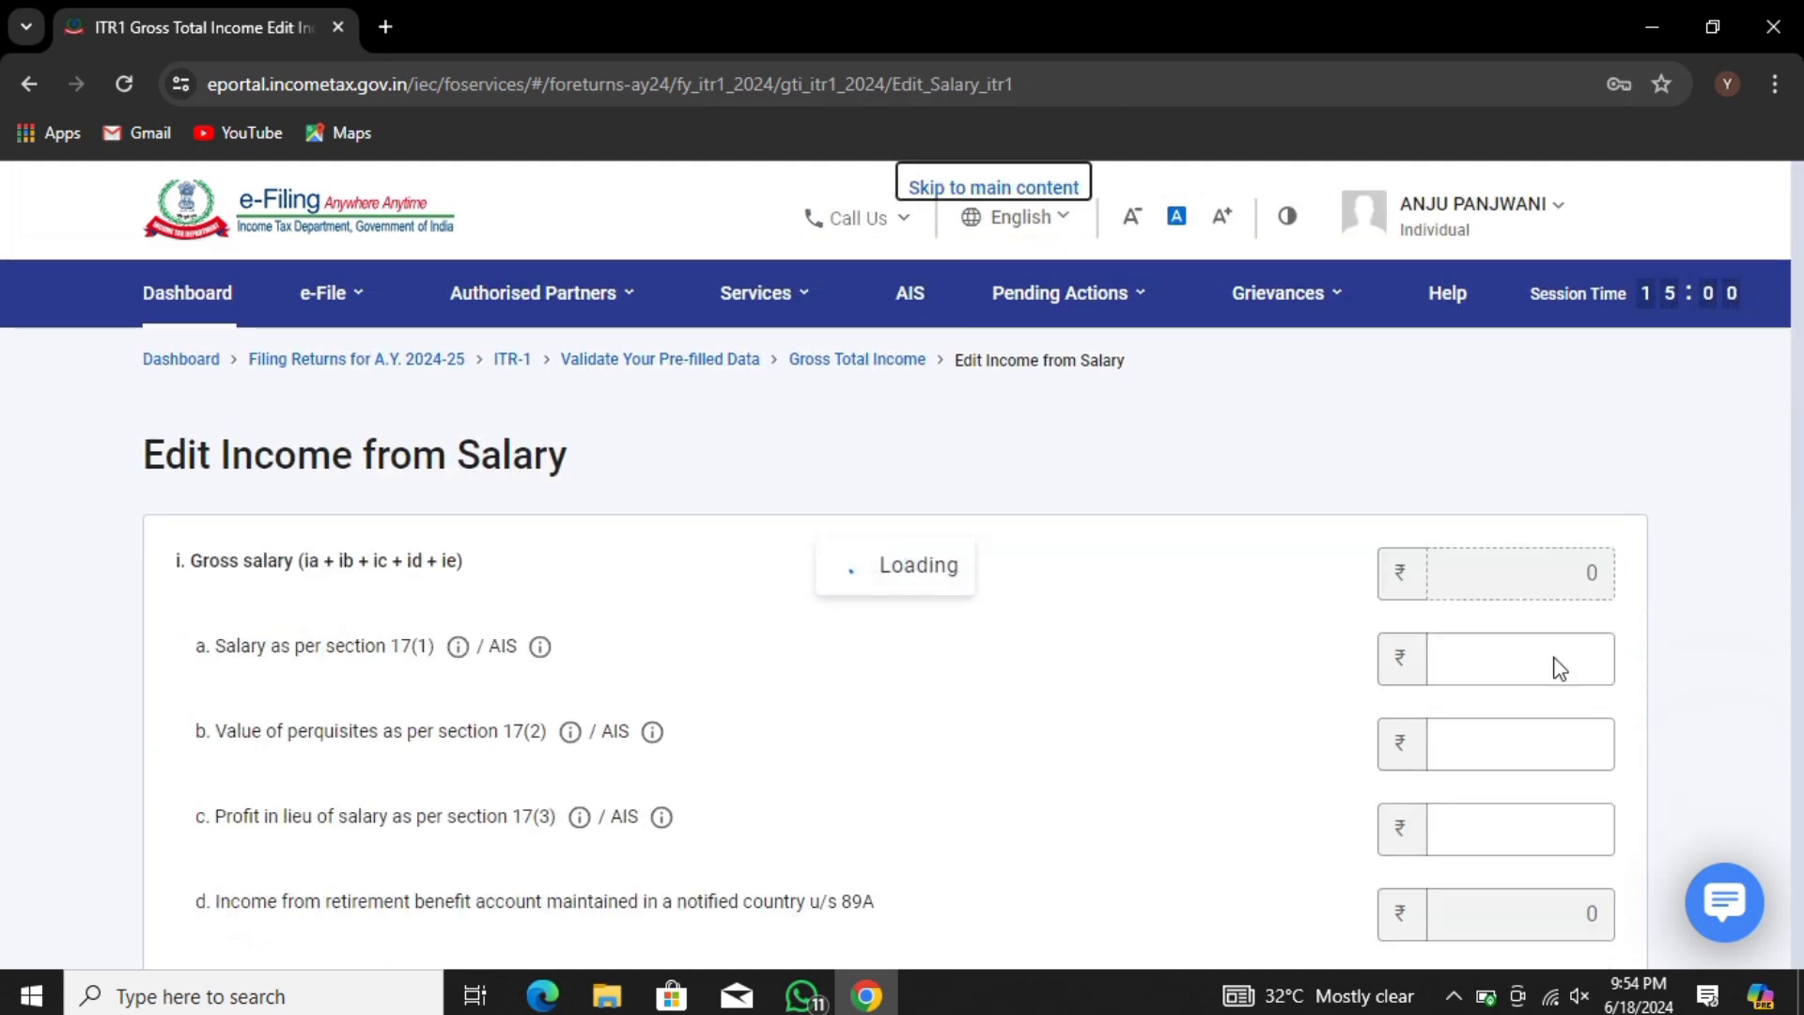
click(1553, 672)
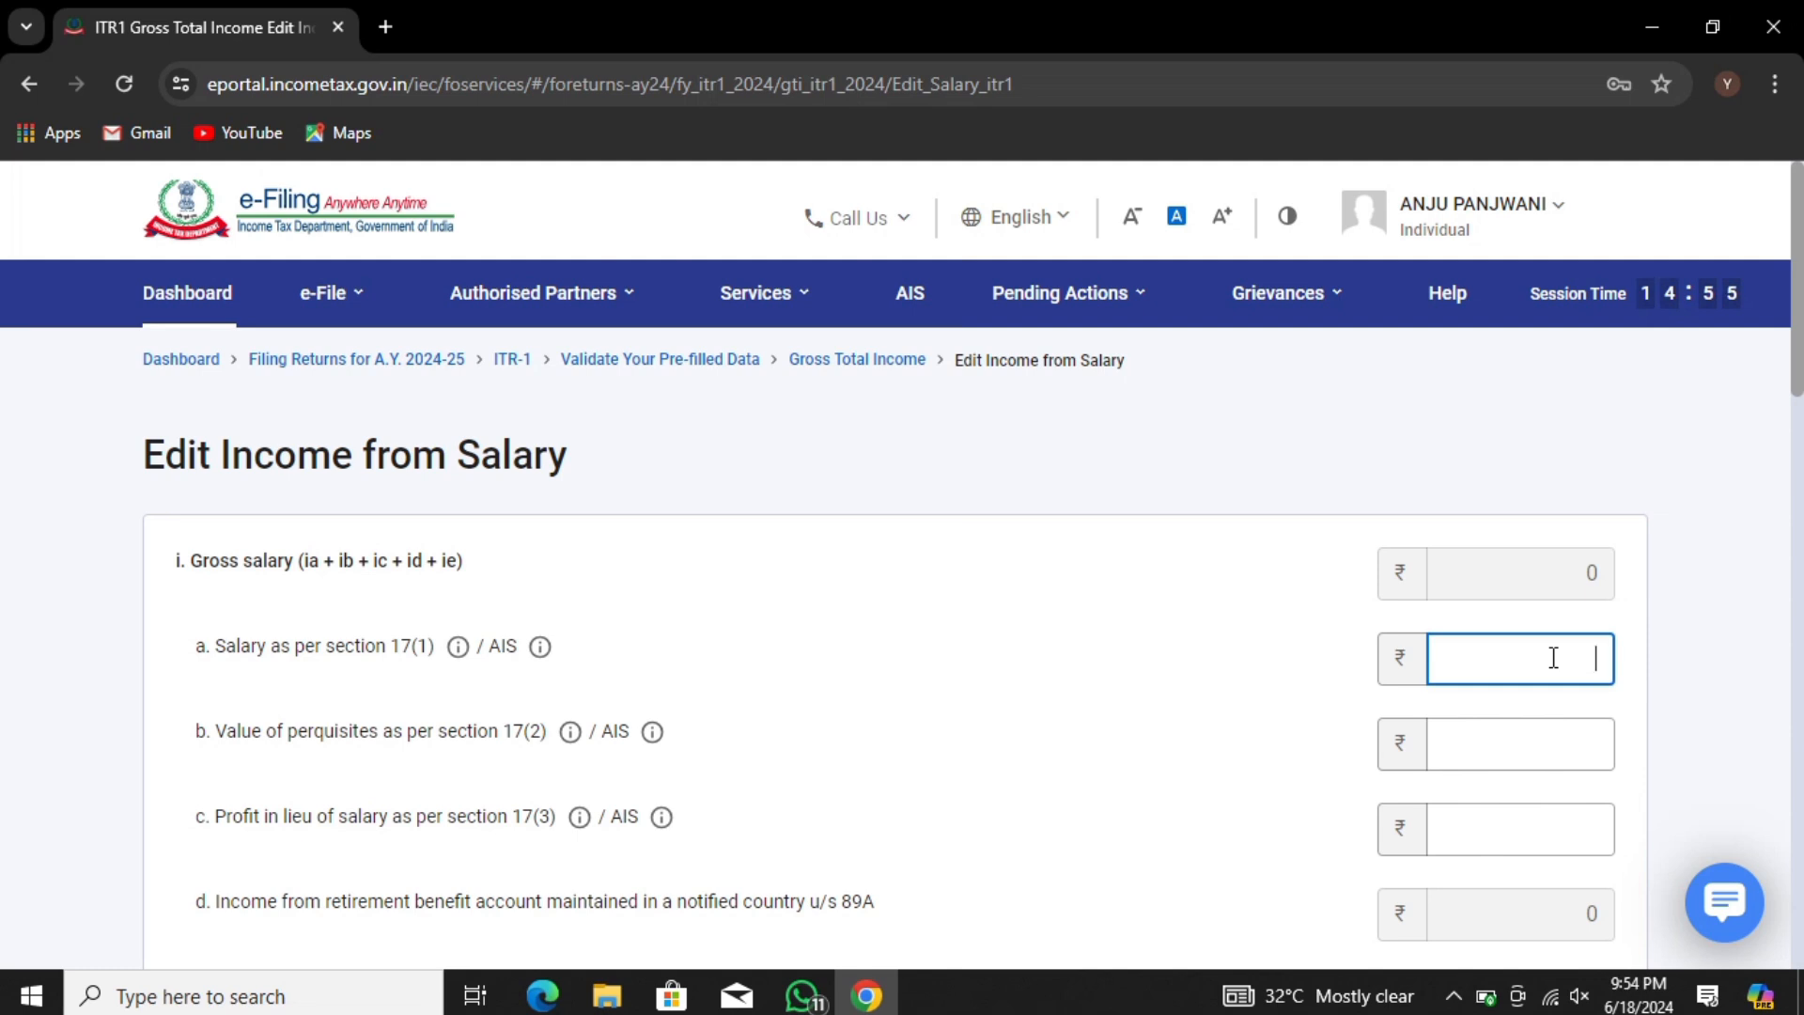
text(75000)
key(BackSpace)
key(BackSpace)
key(BackSpace)
key(BackSpace)
key(BackSpace)
Step: Set the salary as per section 17(1) to ₹6,00,000, save it, and confirm the Gross Total Income section
text(600000)
click(1370, 647)
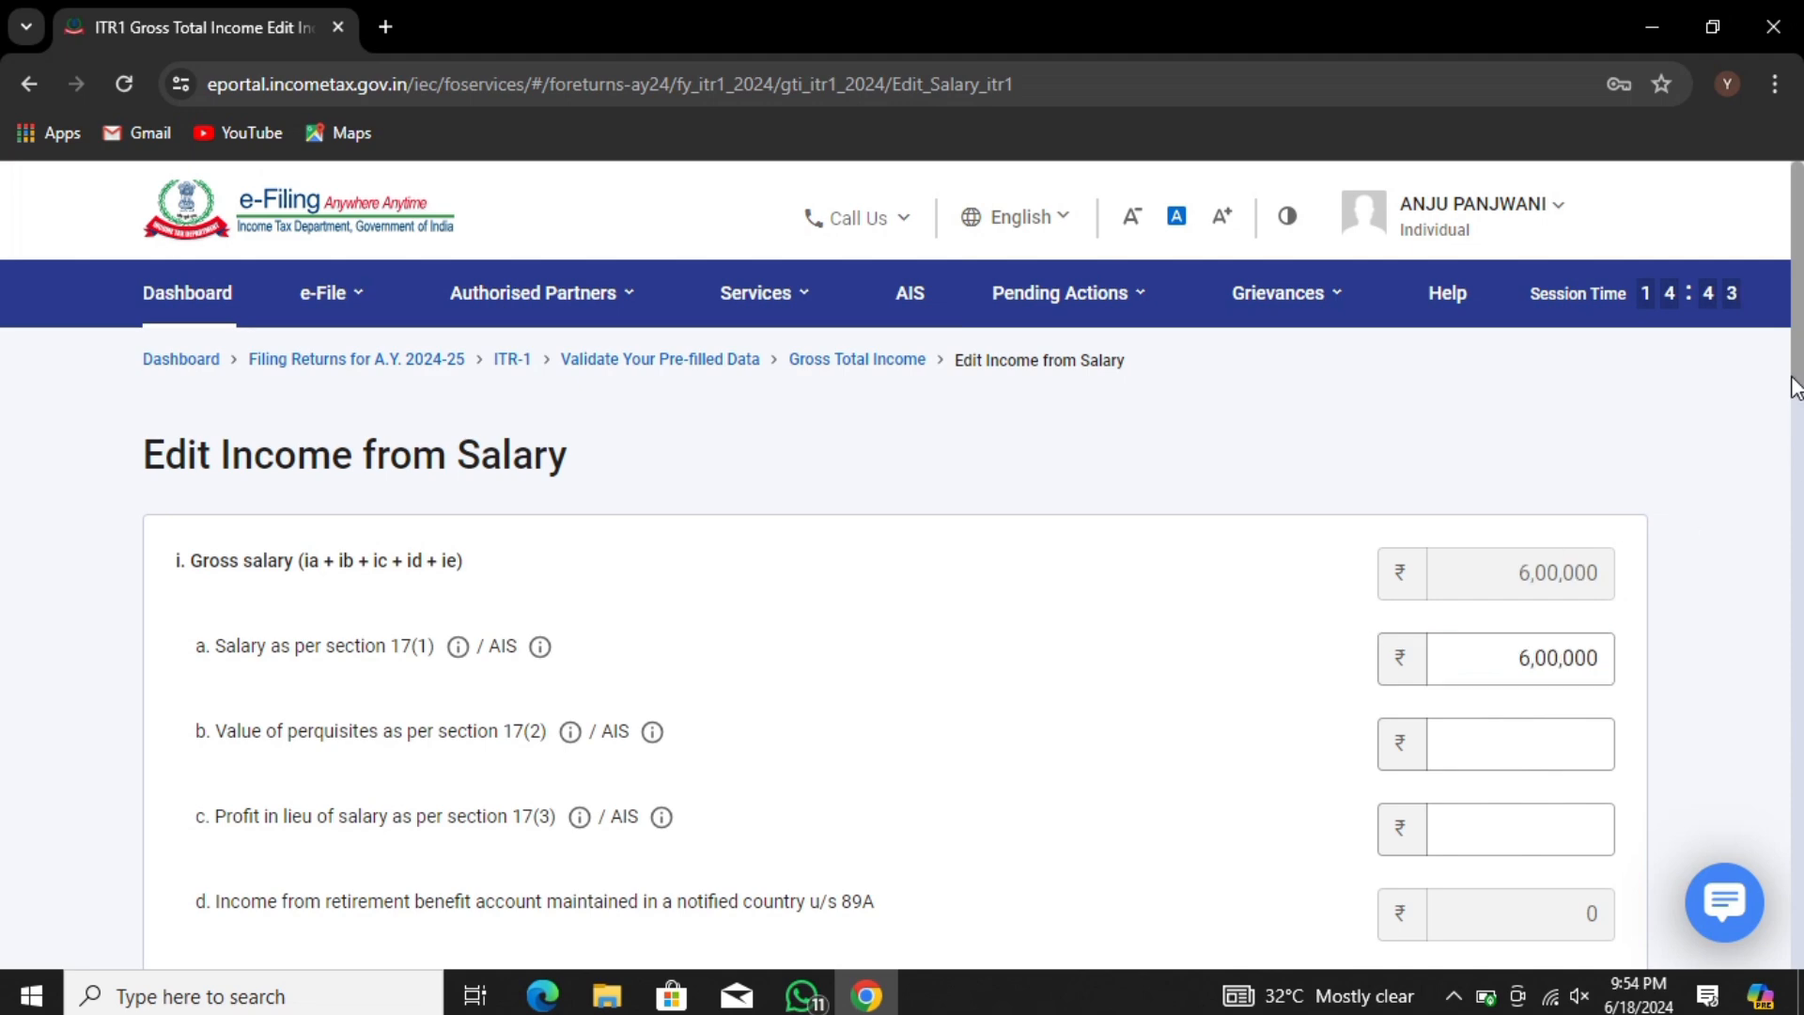
drag(1794, 381, 1770, 897)
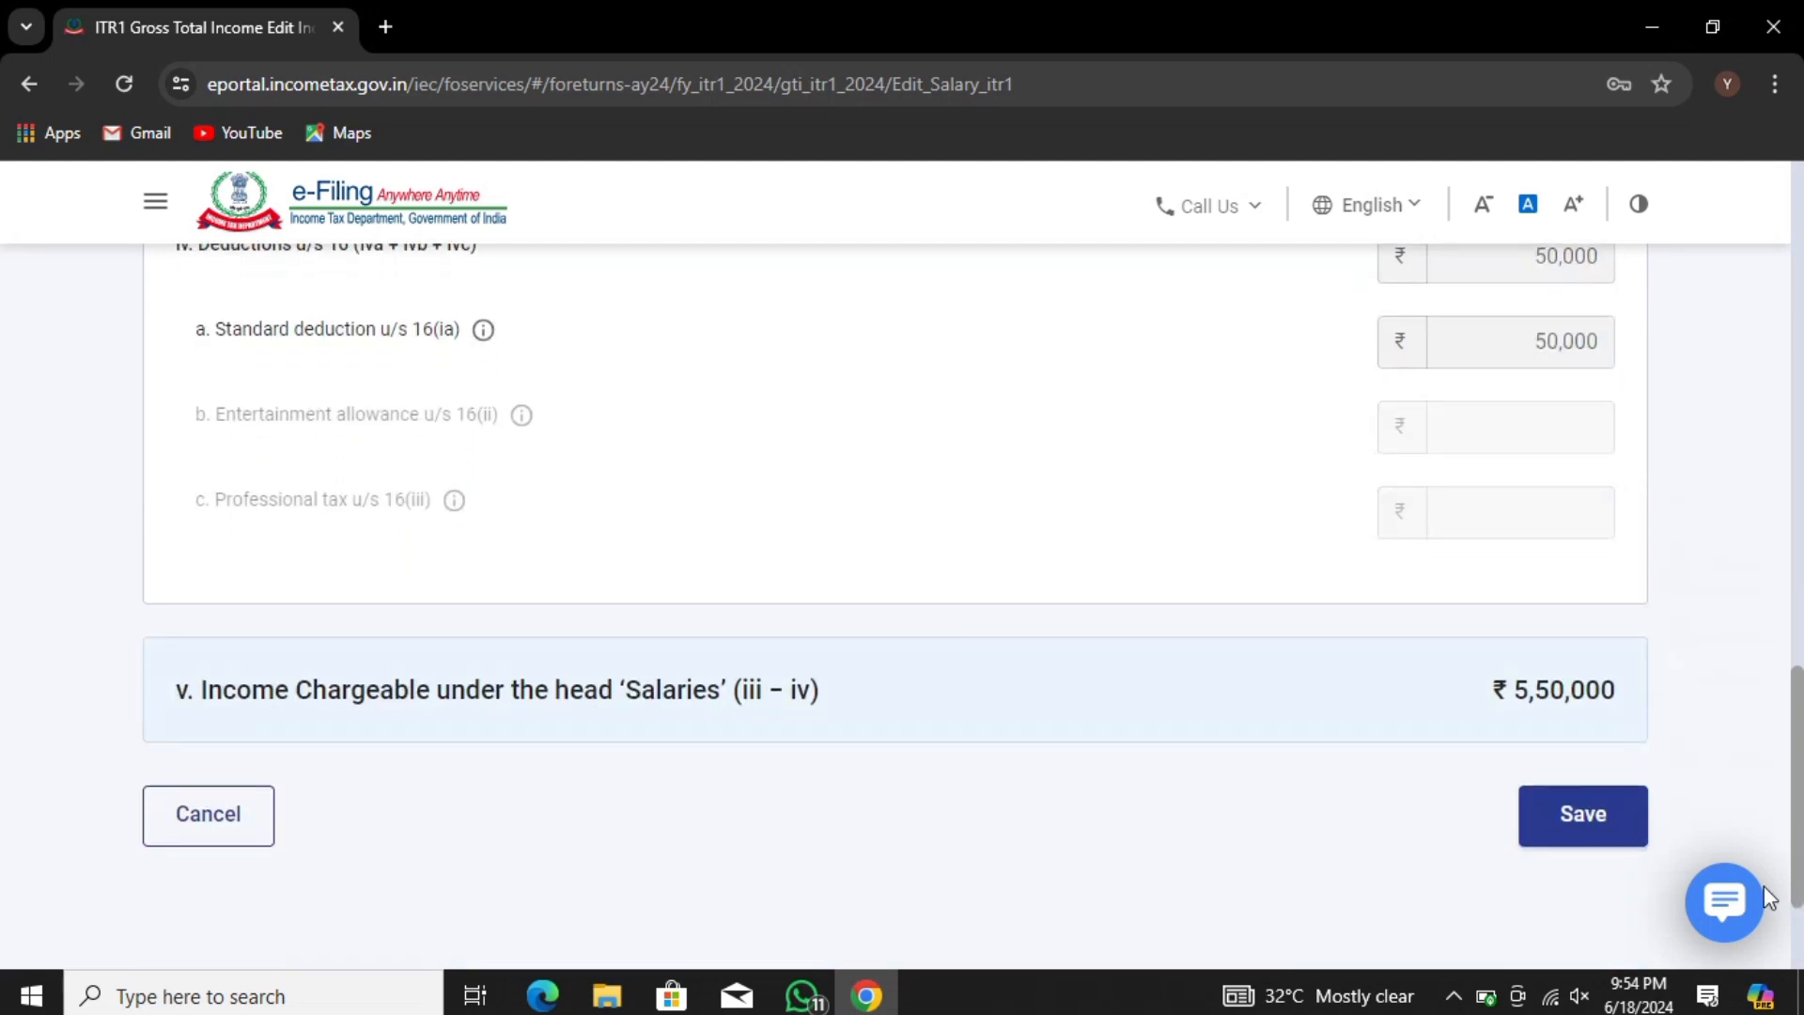
click(1613, 835)
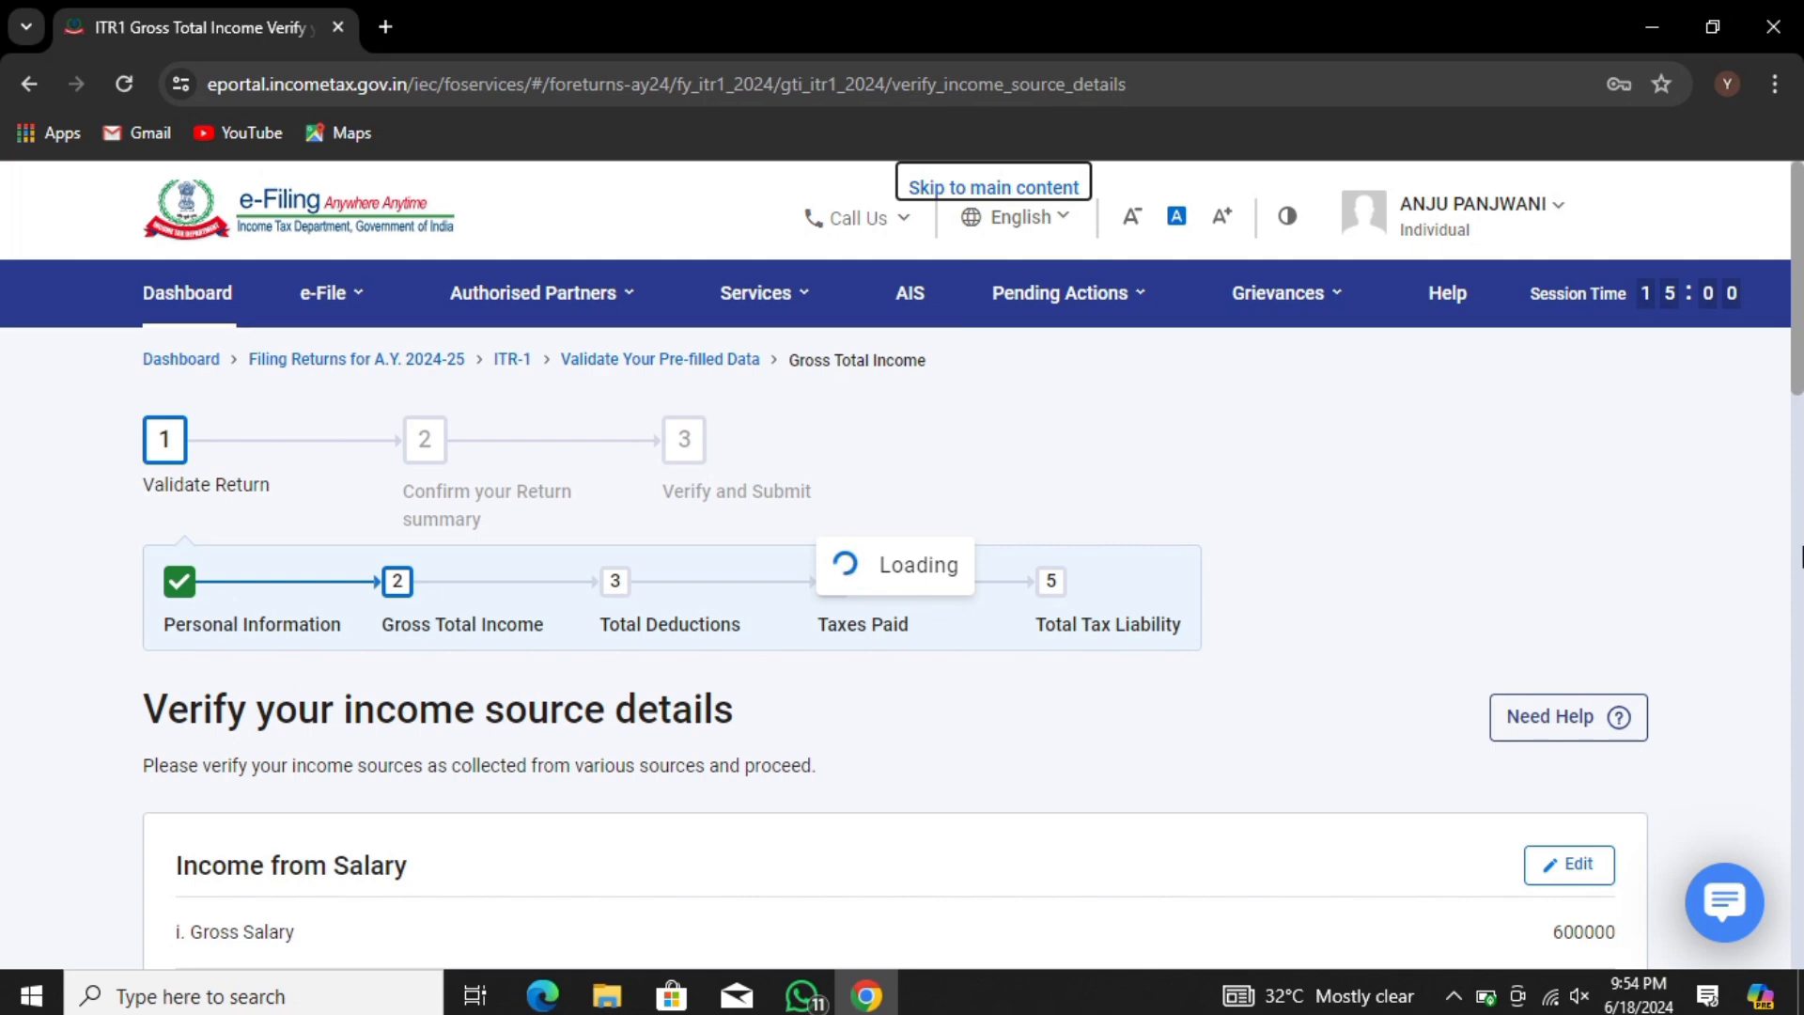
drag(1796, 376, 1800, 926)
click(1580, 780)
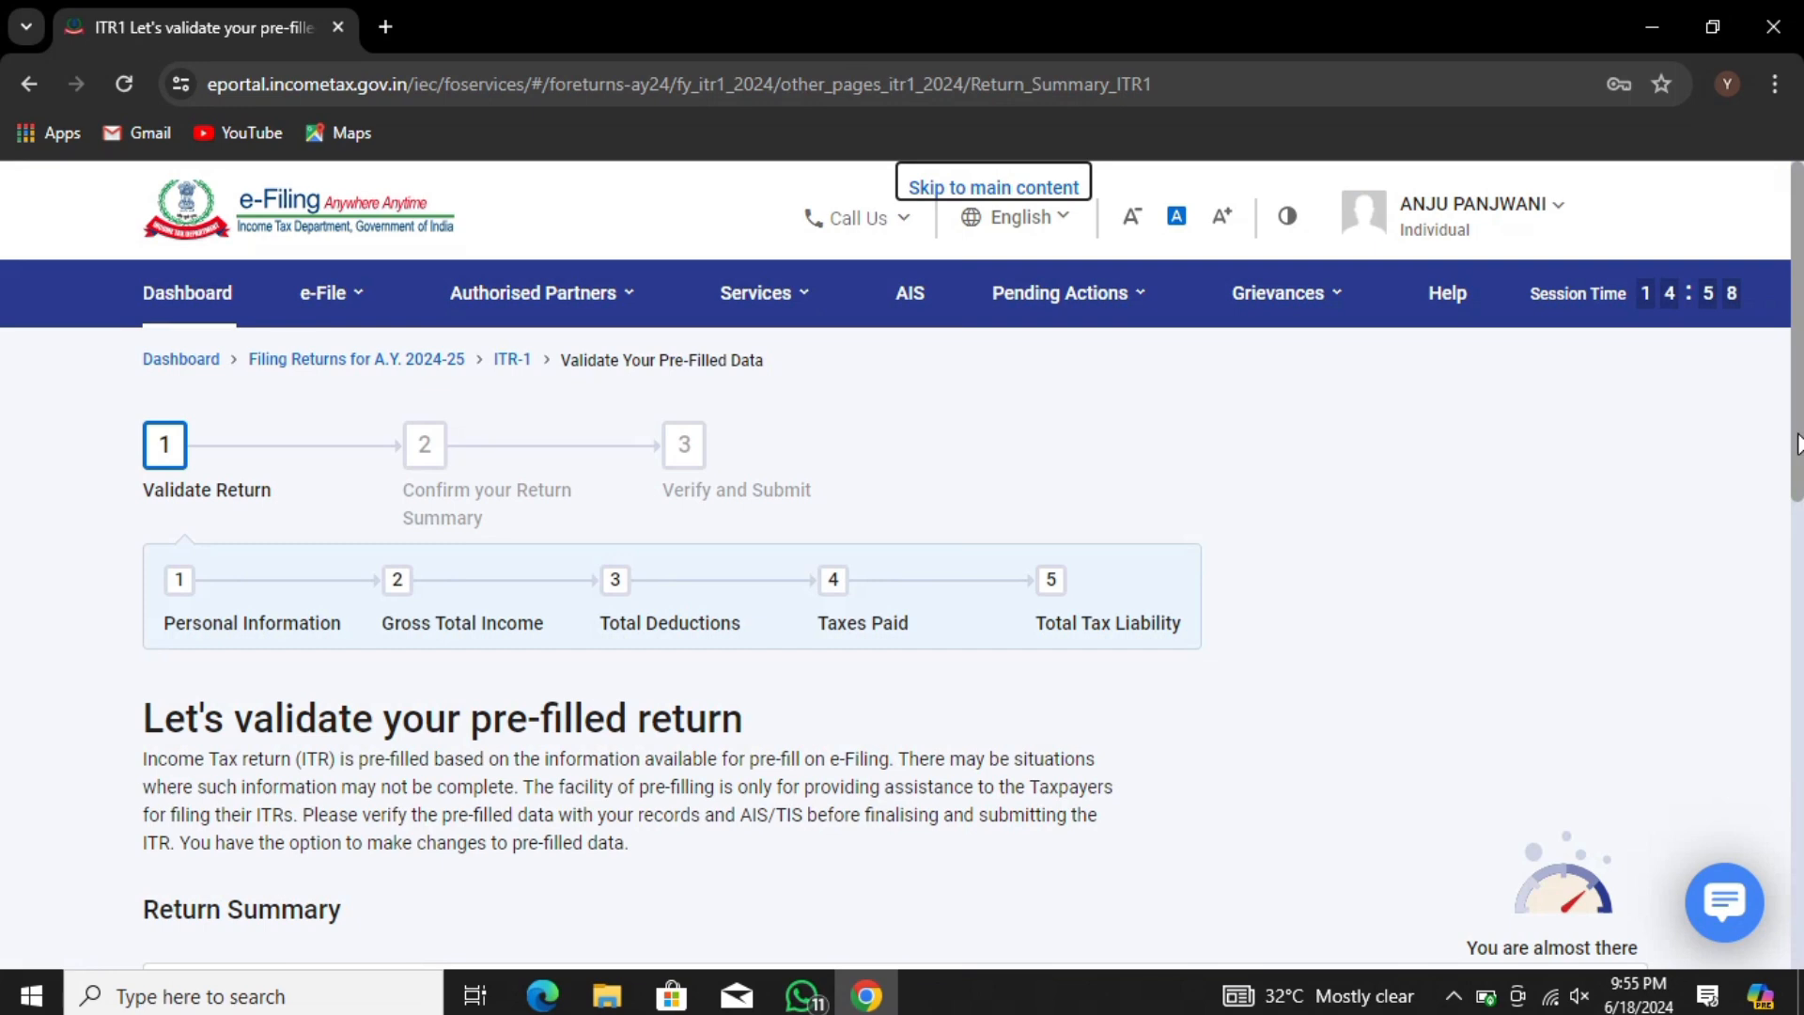
Step: Open the Total Deductions section, continue past the 80CCD(2) pension contribution question, and confirm the section without adding deductions
scroll(1241, 656, down, 8)
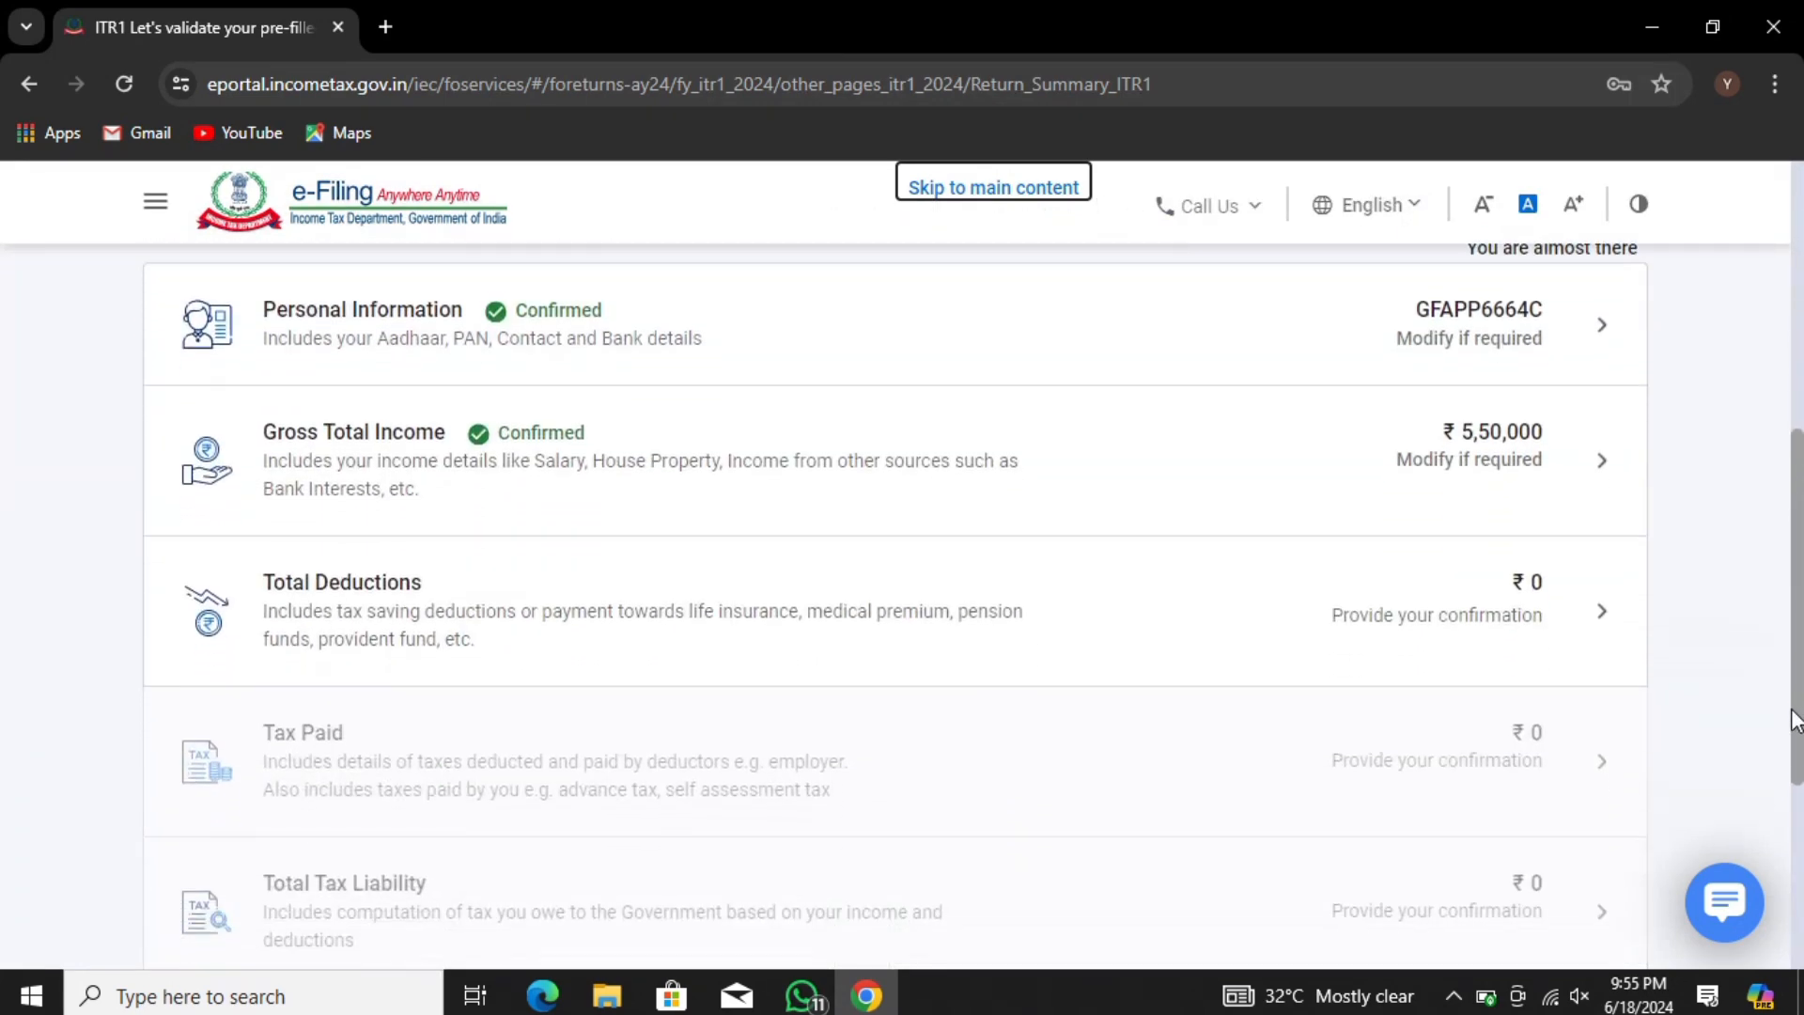
click(1241, 656)
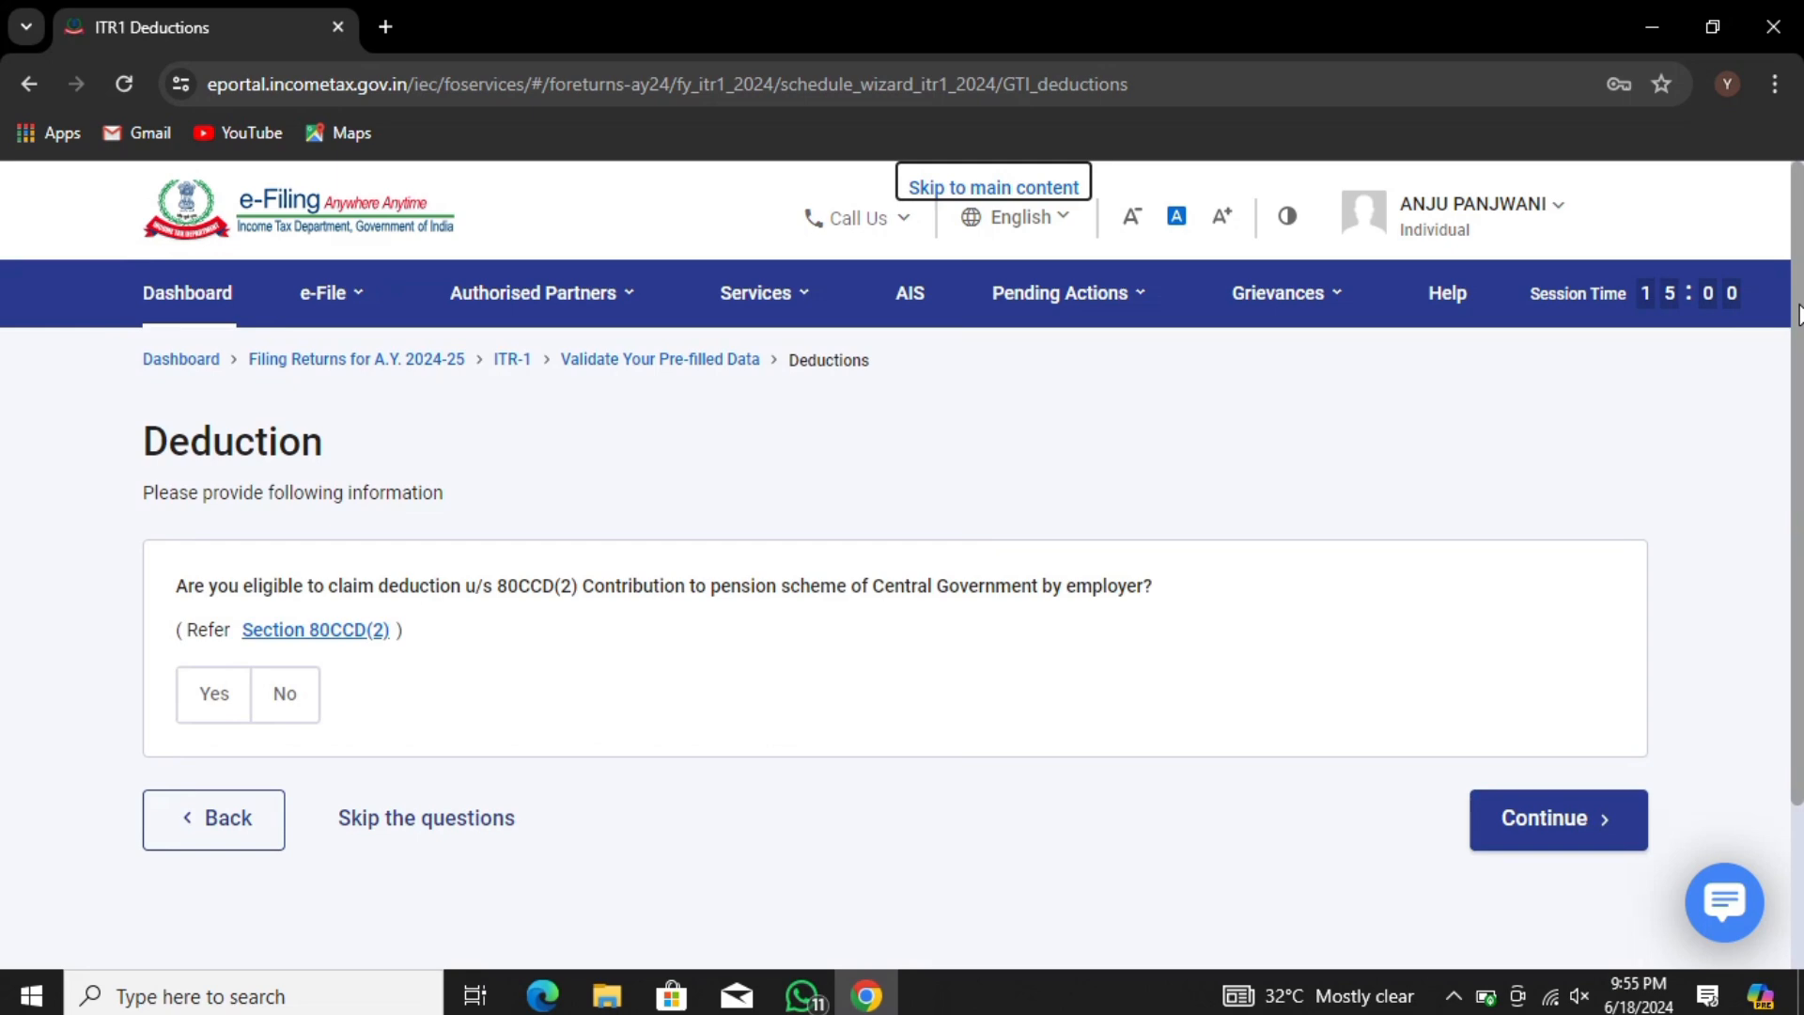
click(1547, 834)
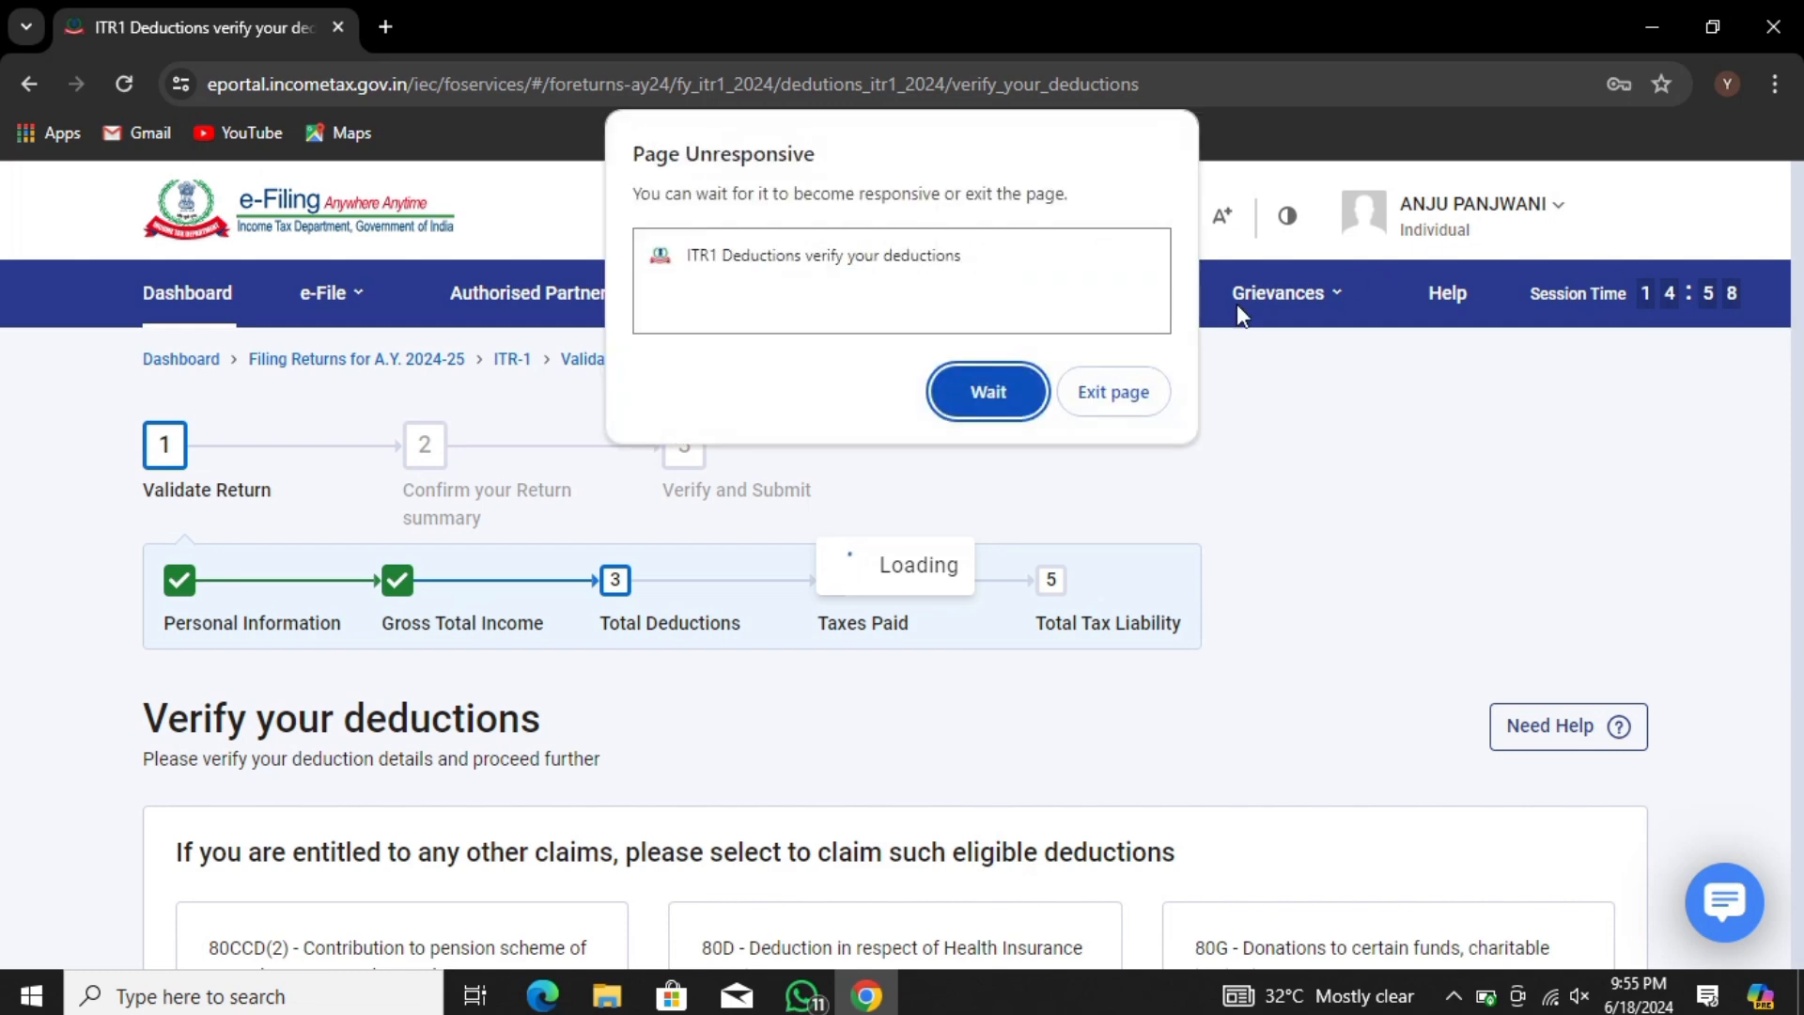
click(985, 398)
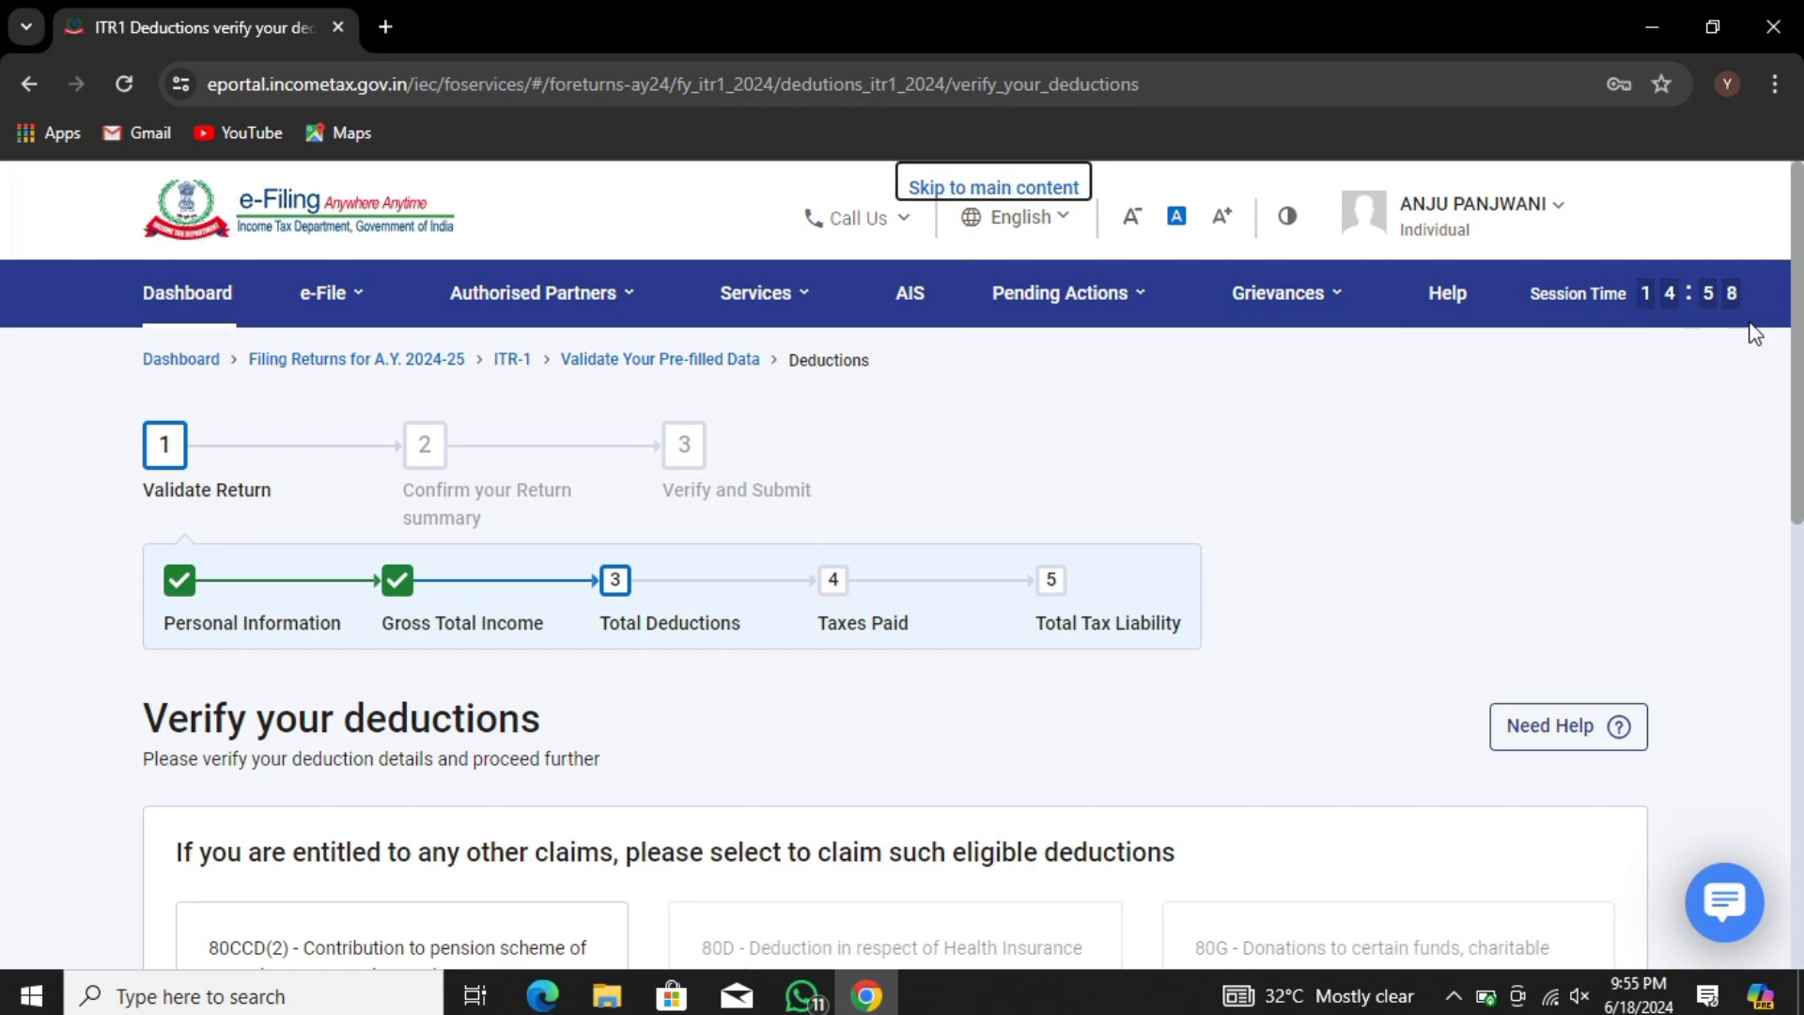
scroll(1799, 357, down, 10)
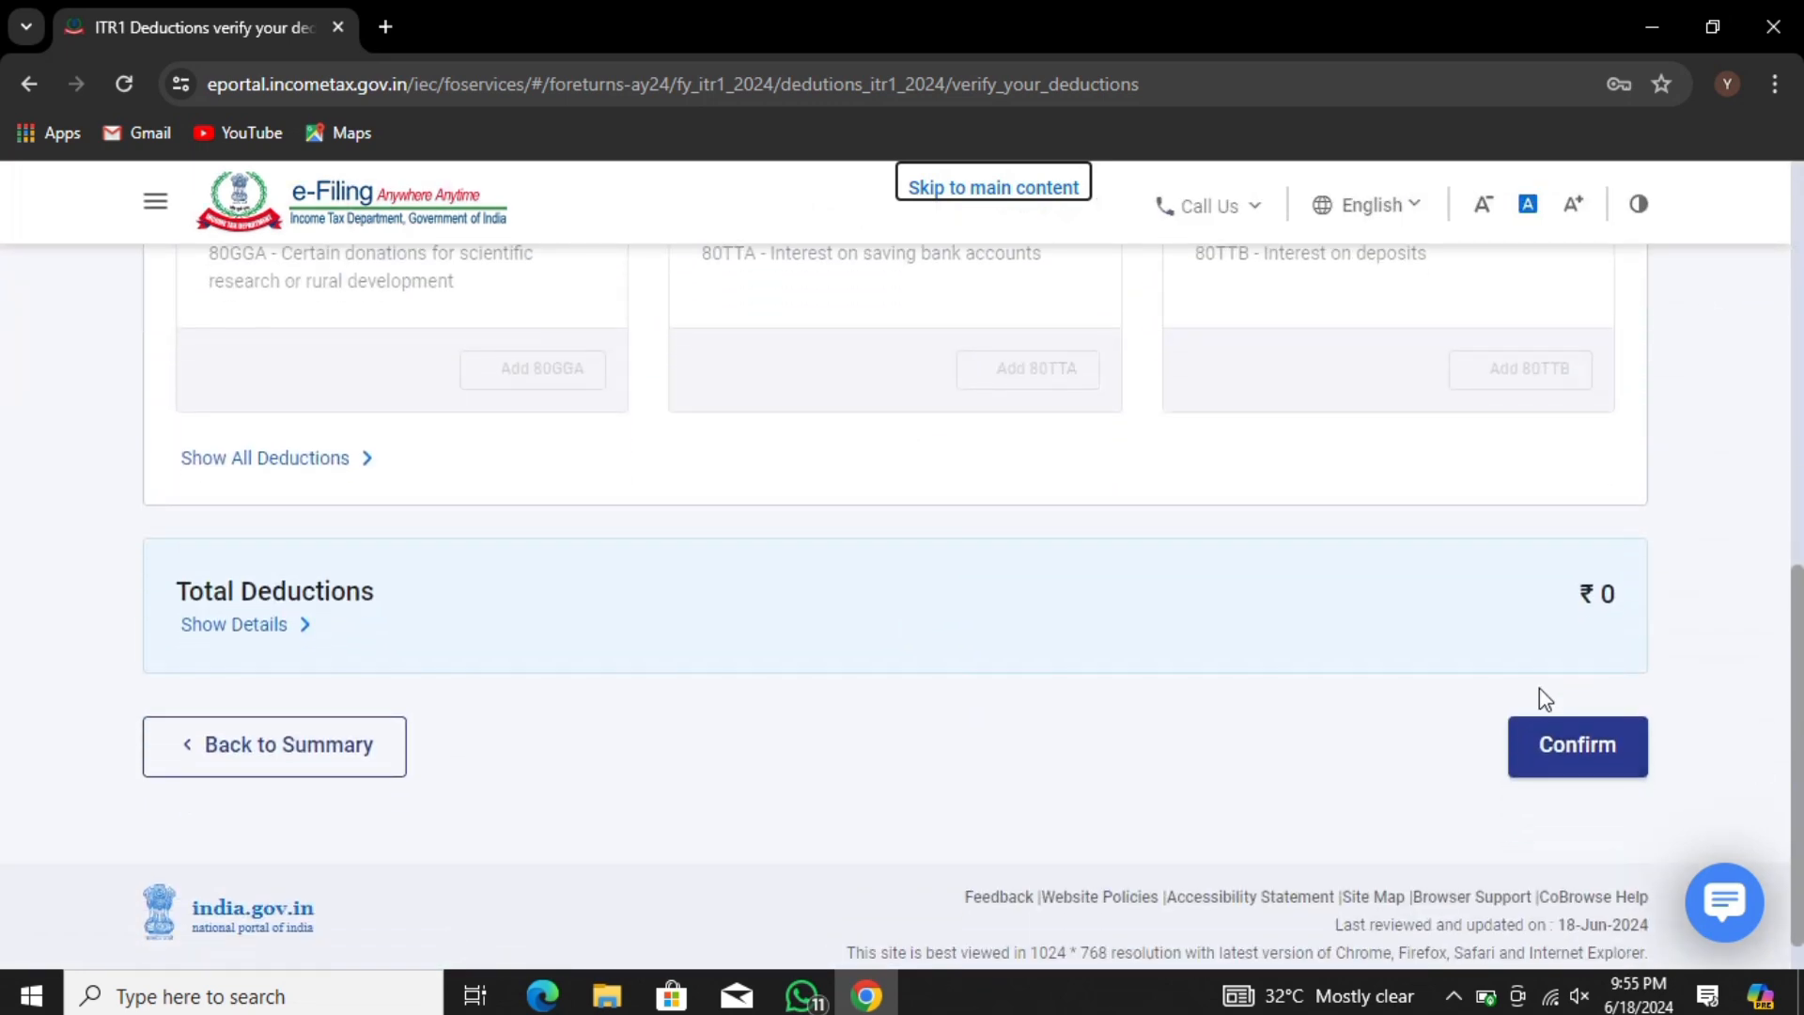
click(1553, 752)
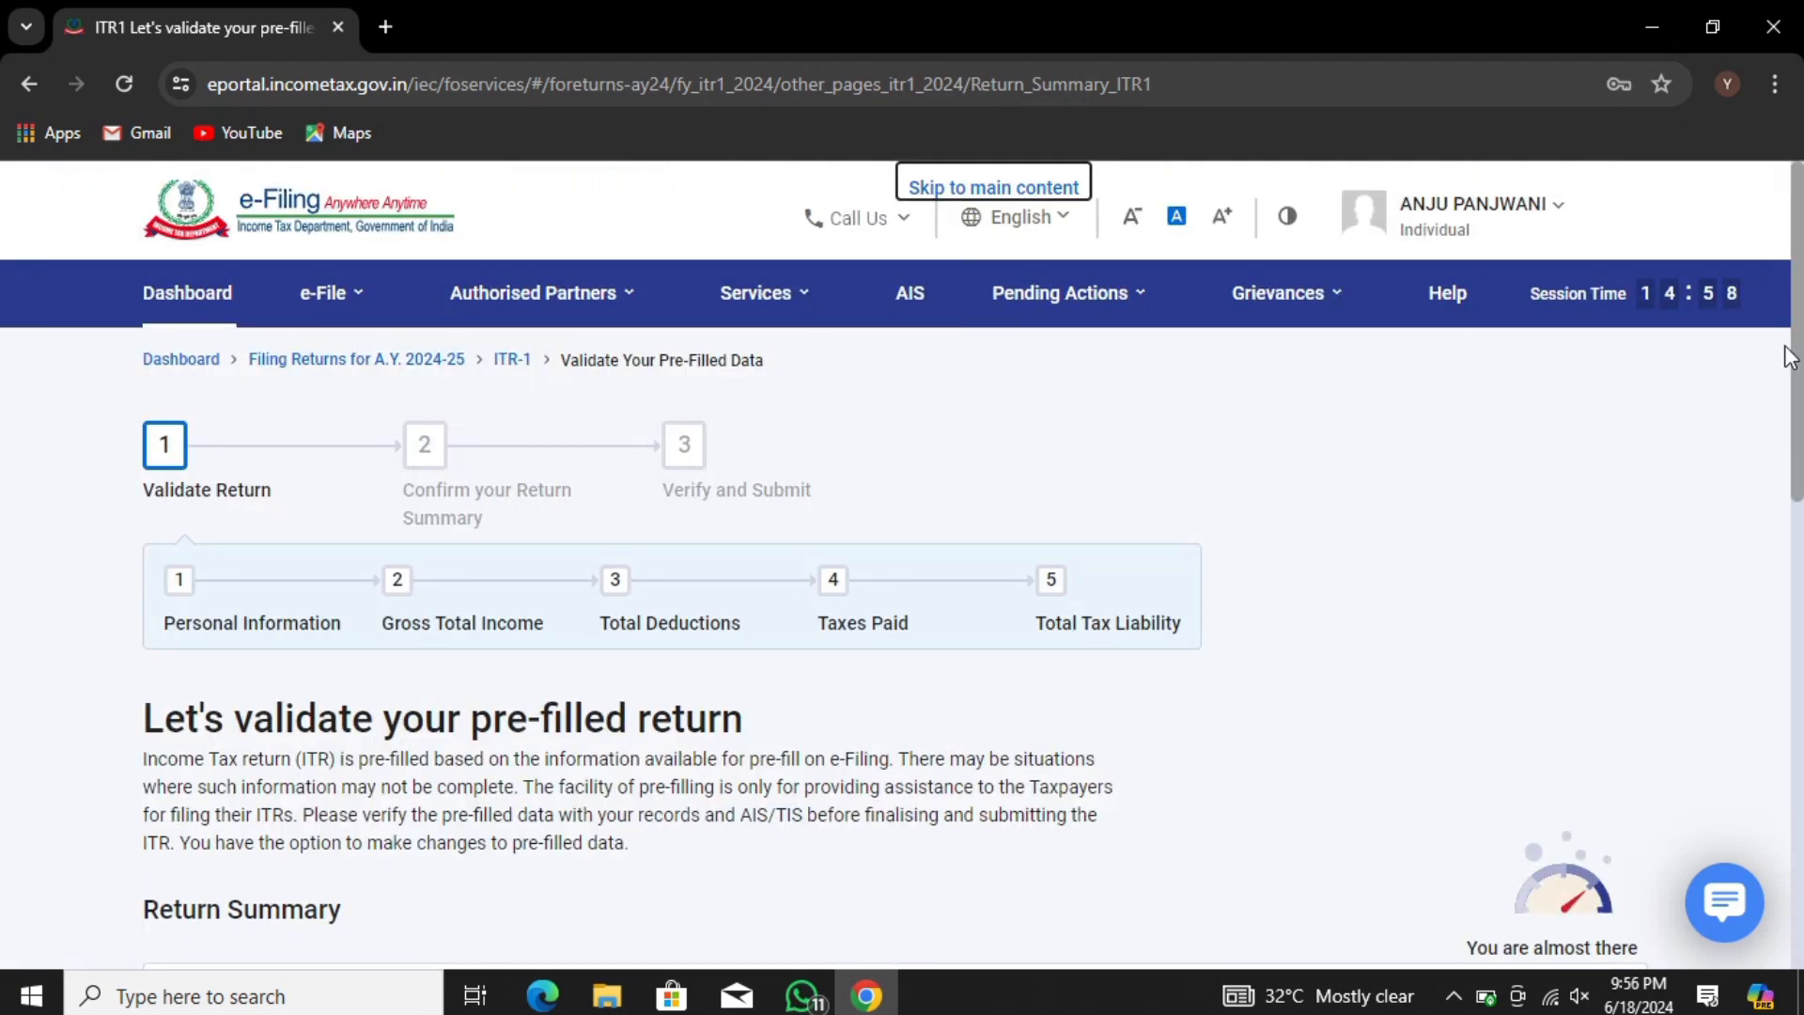
Step: Open the Tax Paid section, review the TDS, TCS and advance tax entries, and confirm it
drag(1790, 352, 1800, 705)
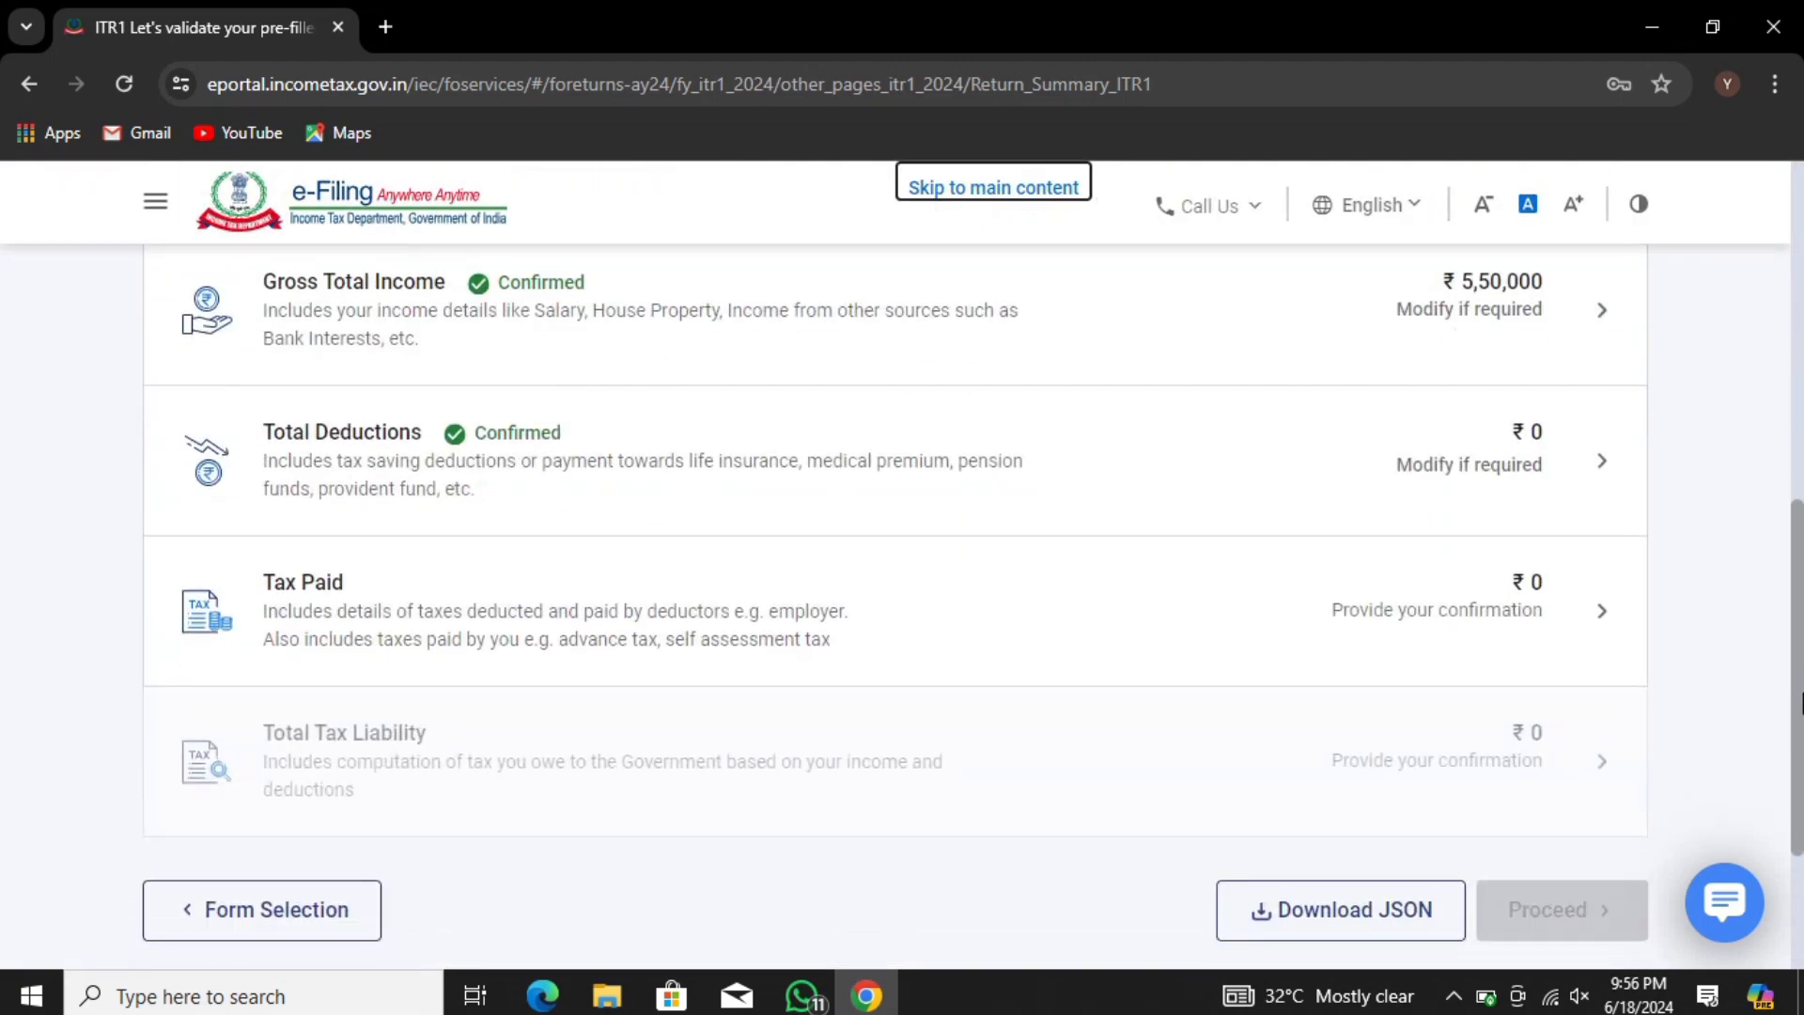
click(990, 564)
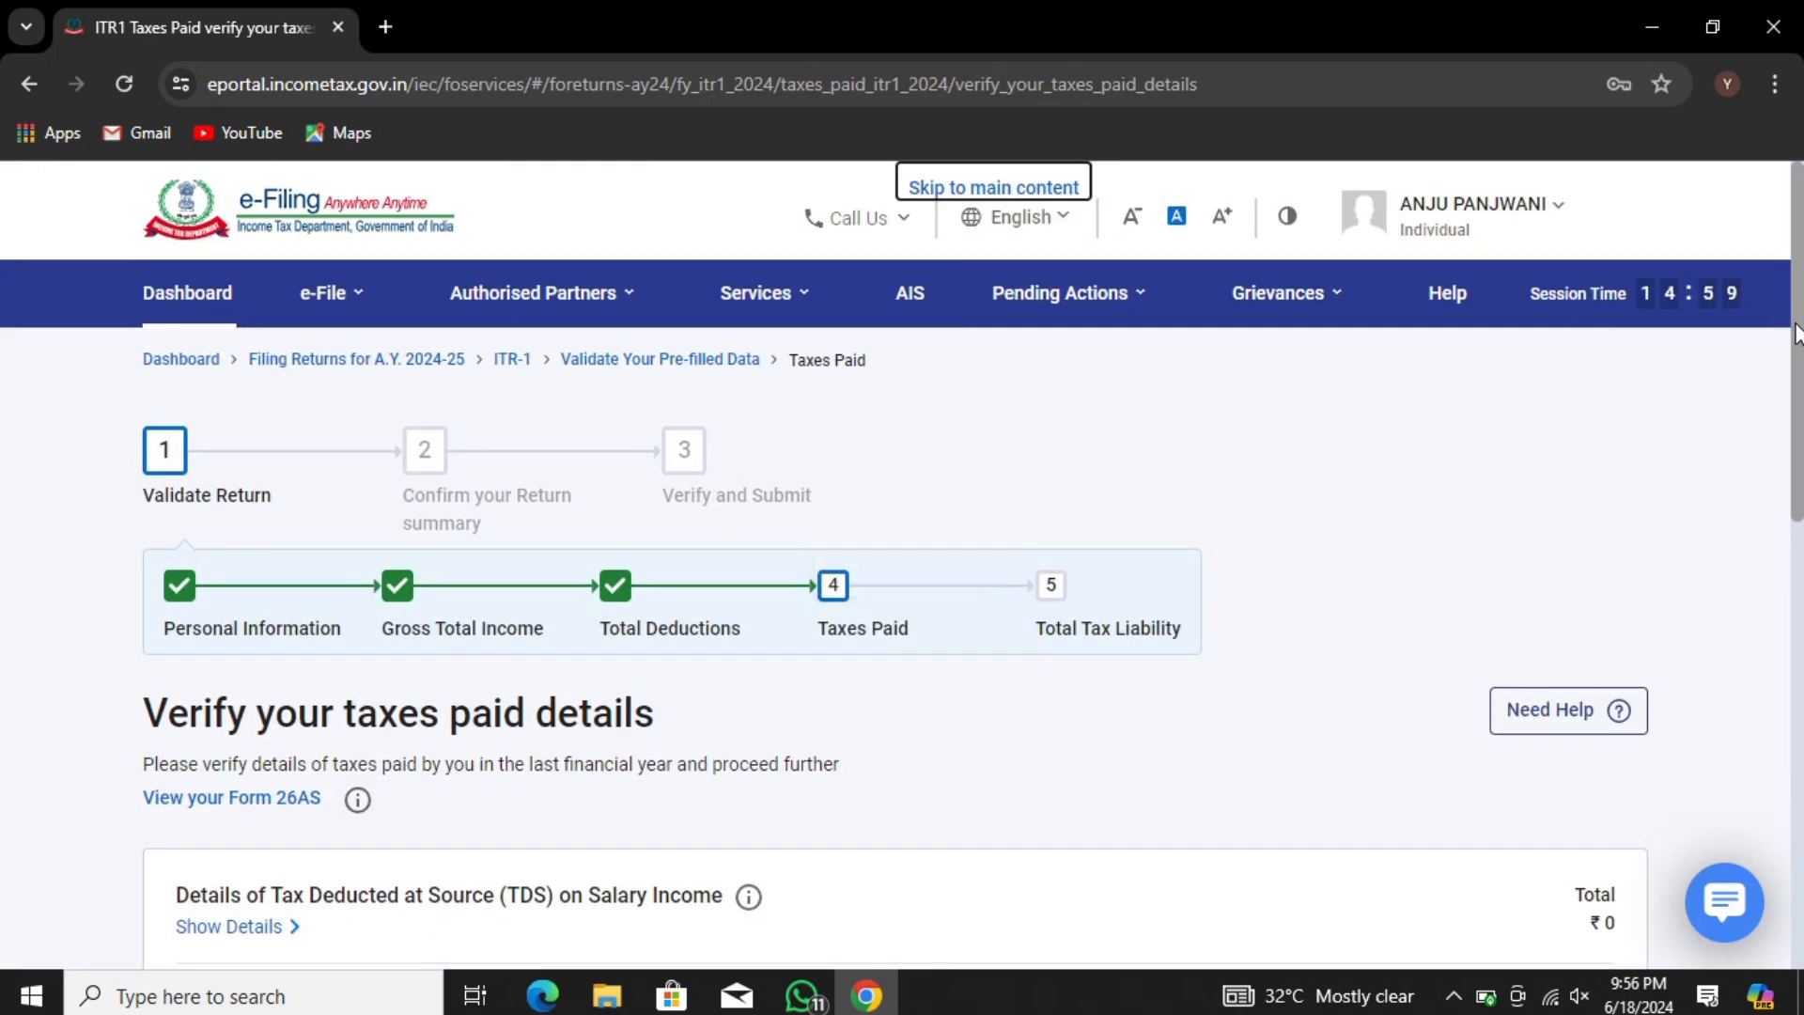
scroll(752, 556, down, 4)
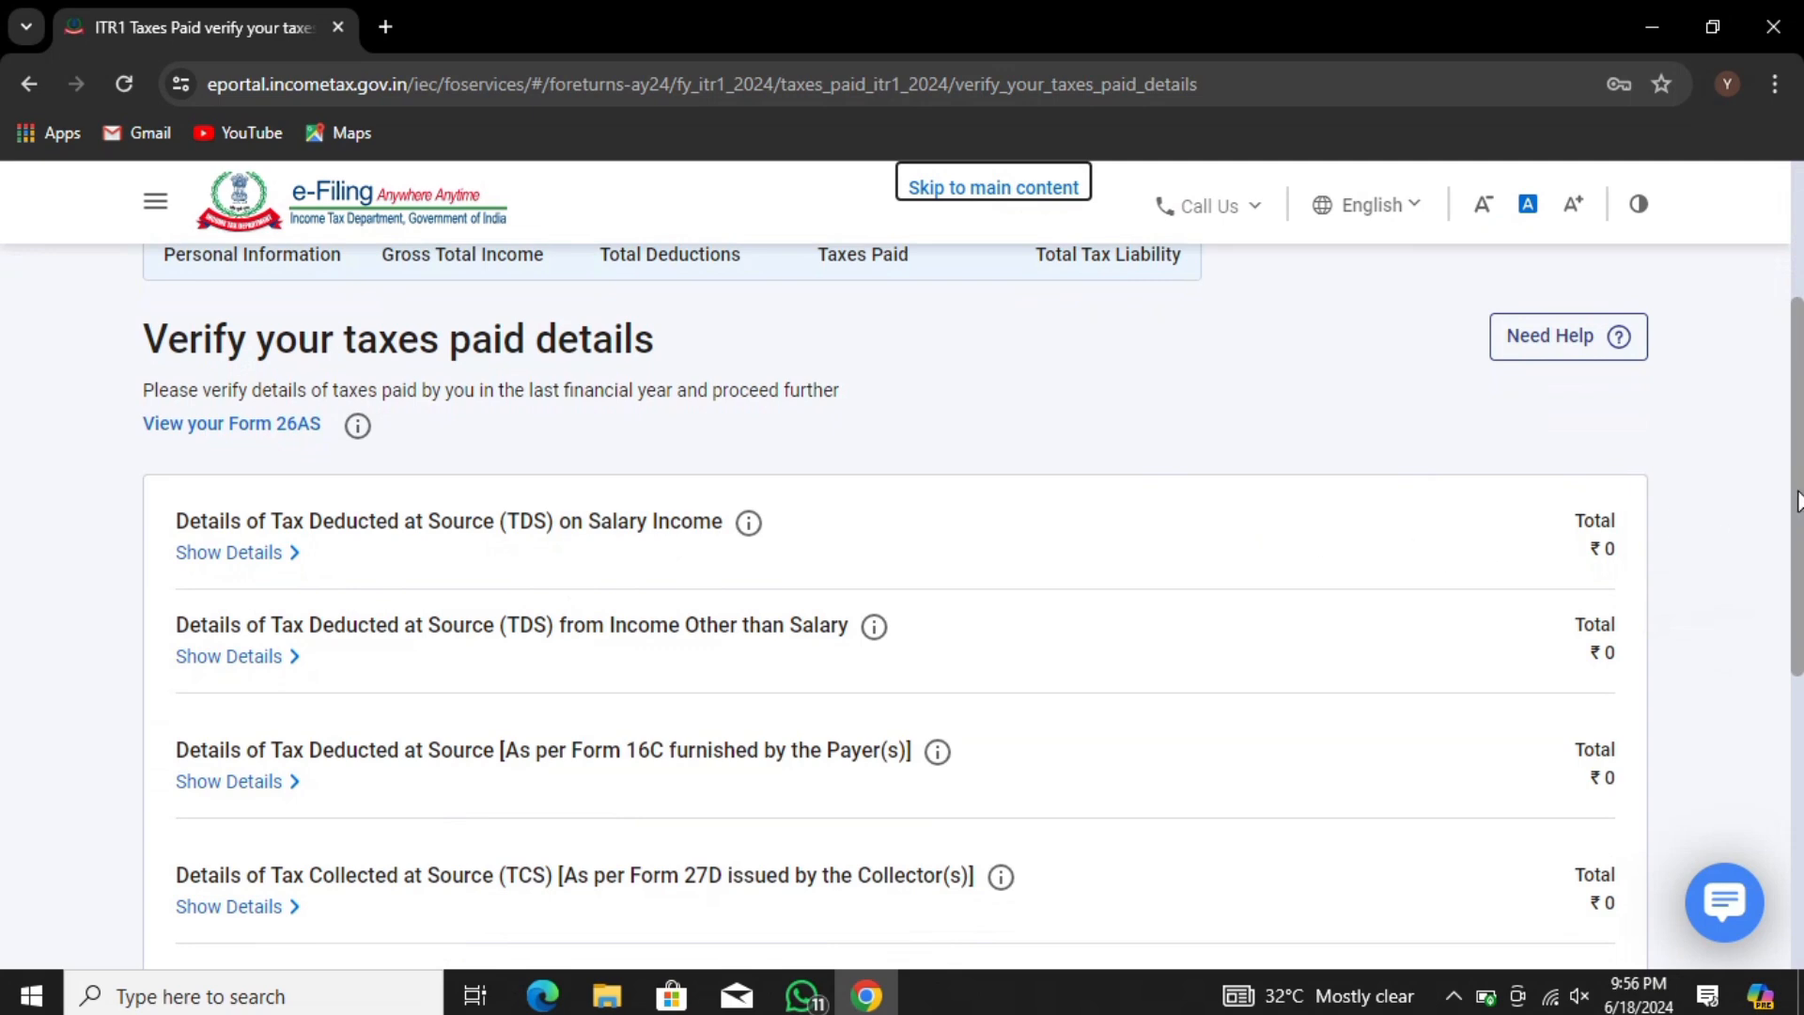
scroll(1797, 498, down, 5)
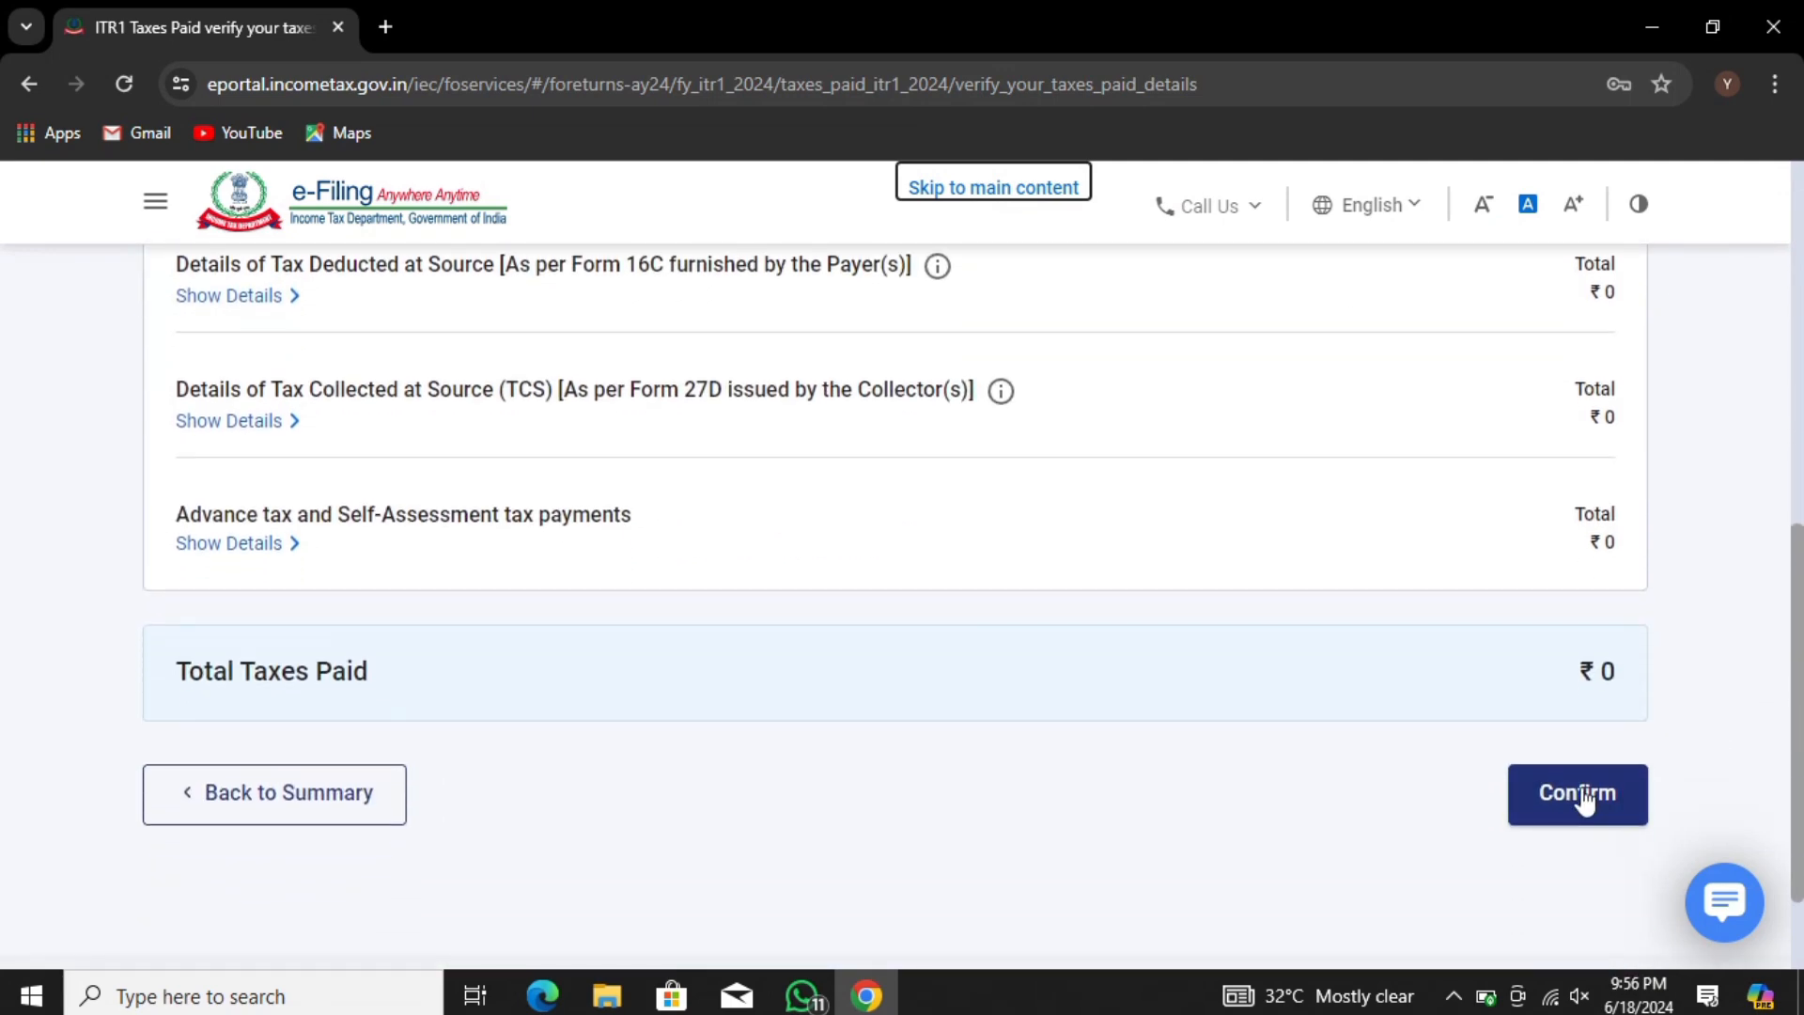
click(1584, 797)
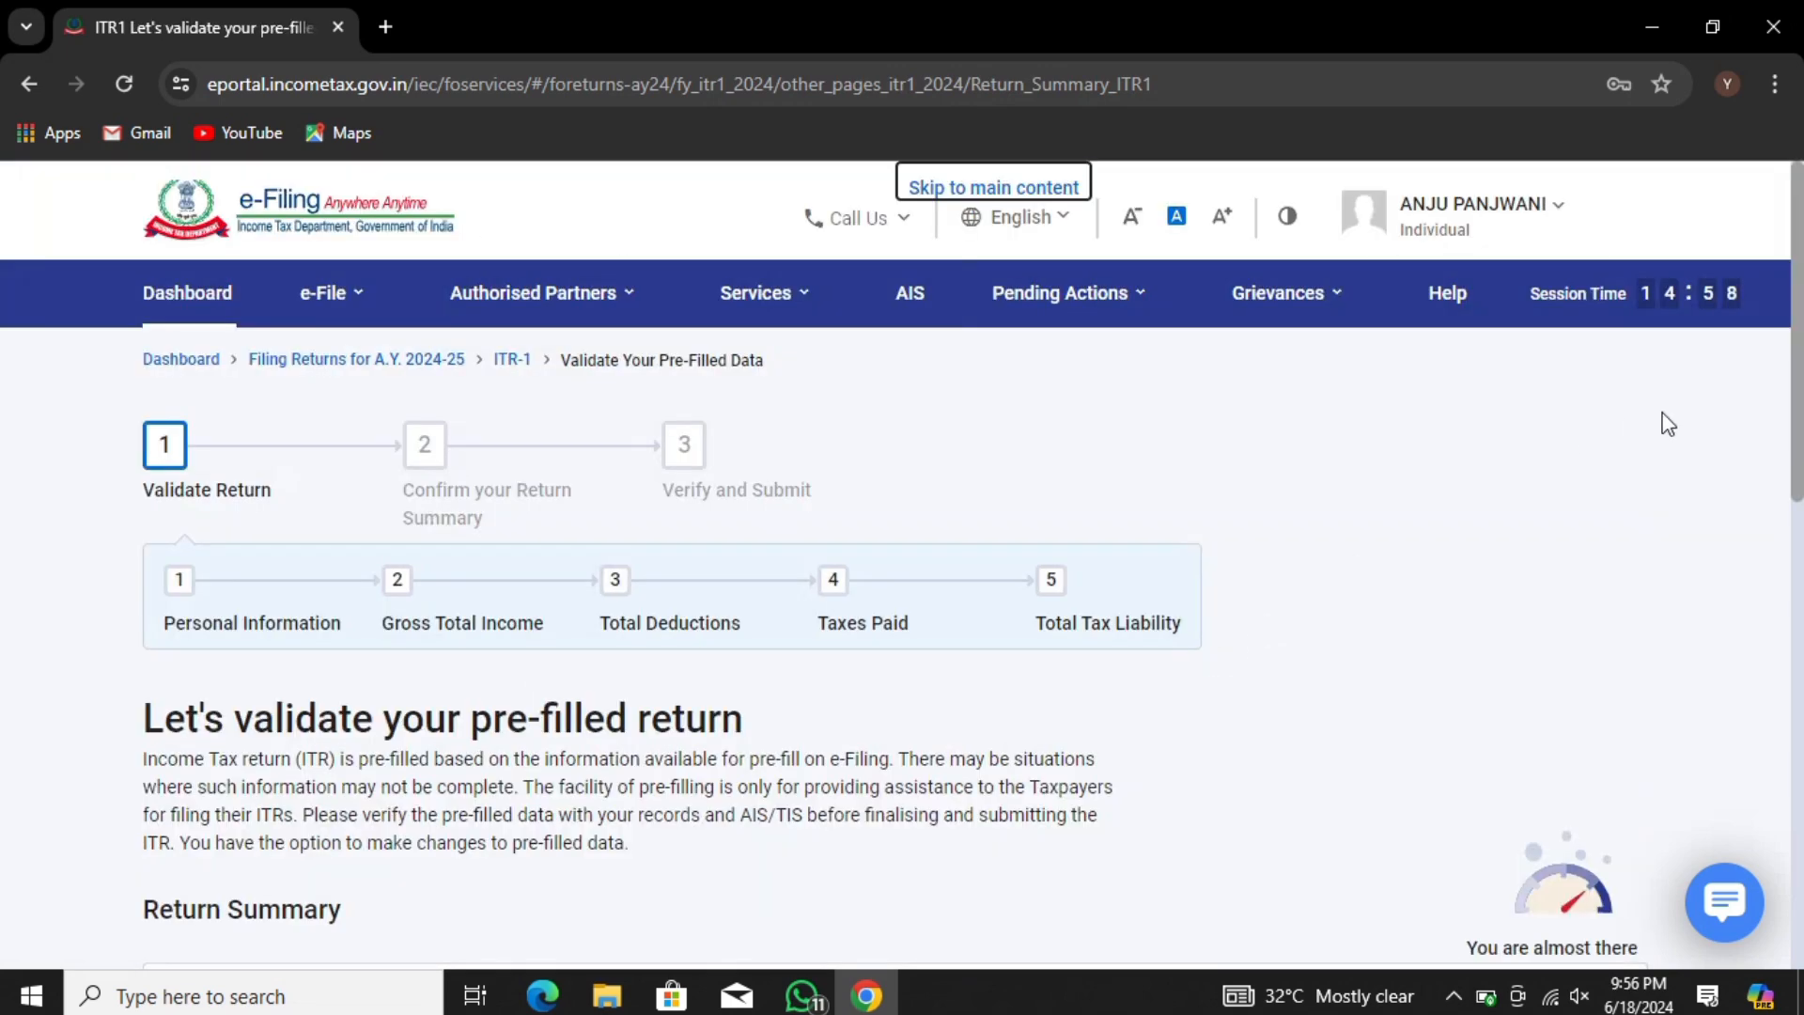
Step: Open the Total Tax Liability section, review the computation of income and tax, and confirm it
drag(1800, 430, 1800, 833)
click(950, 606)
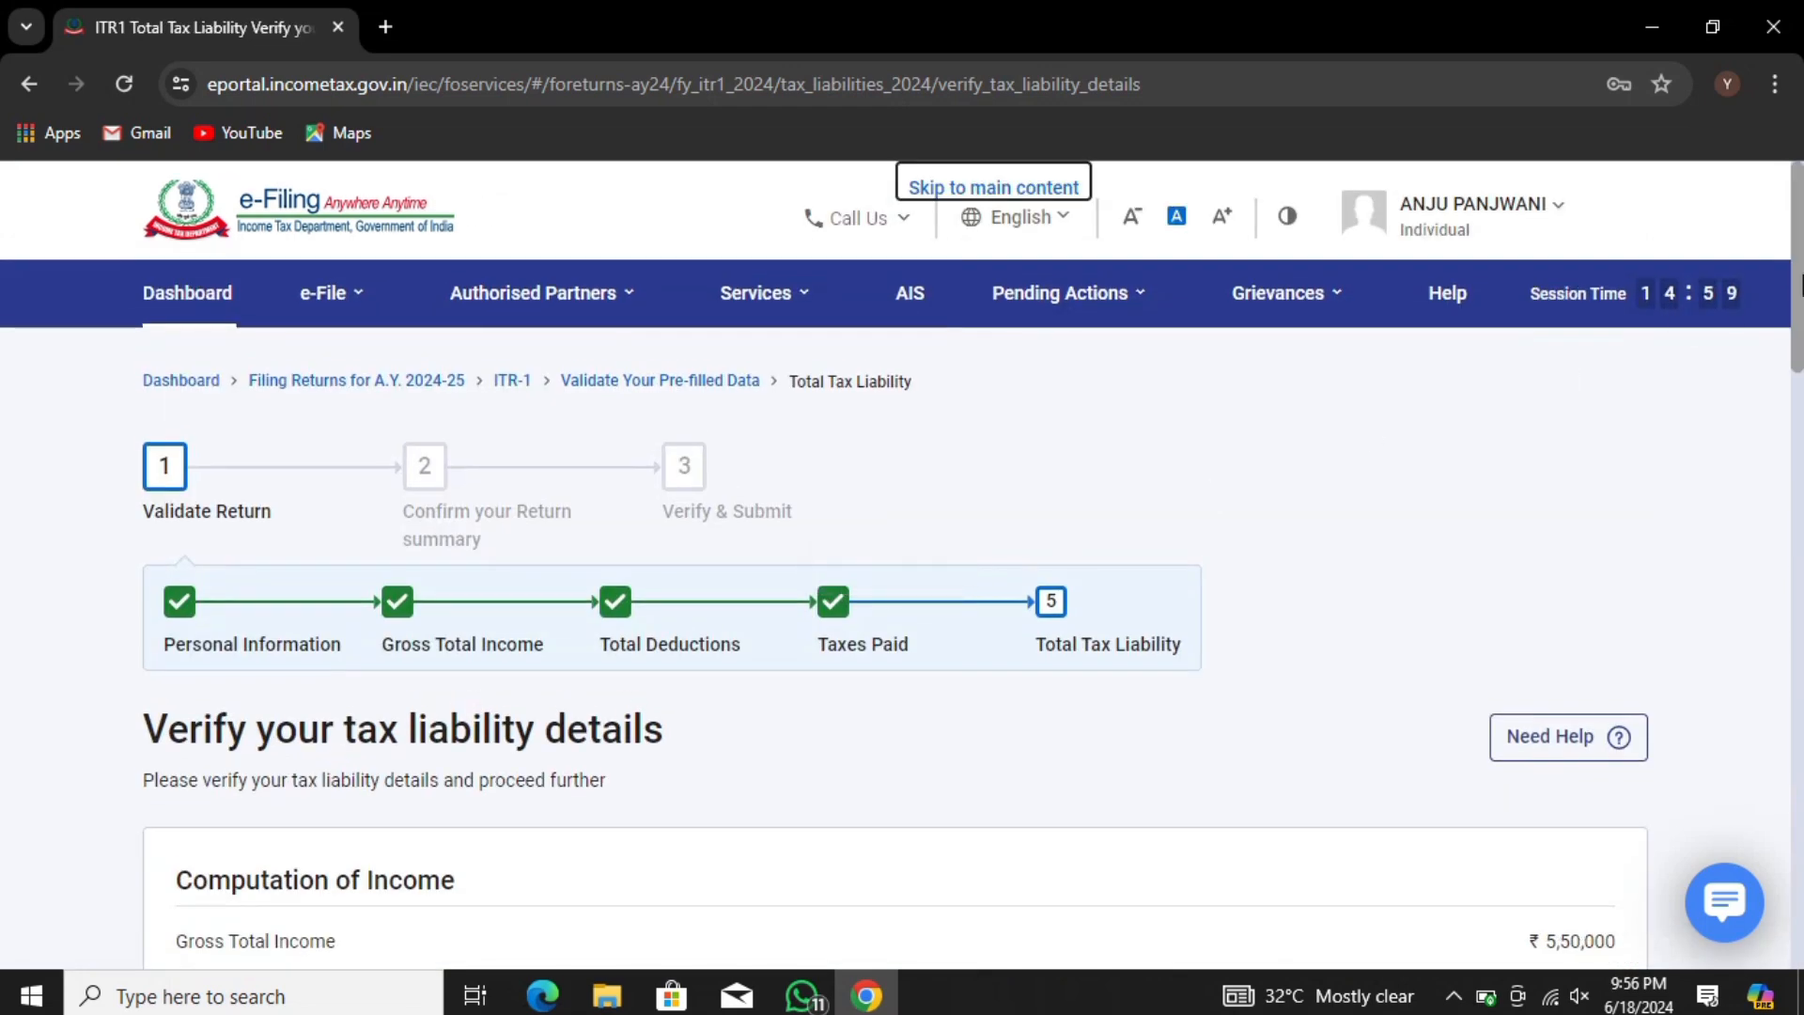
drag(1797, 282, 1800, 515)
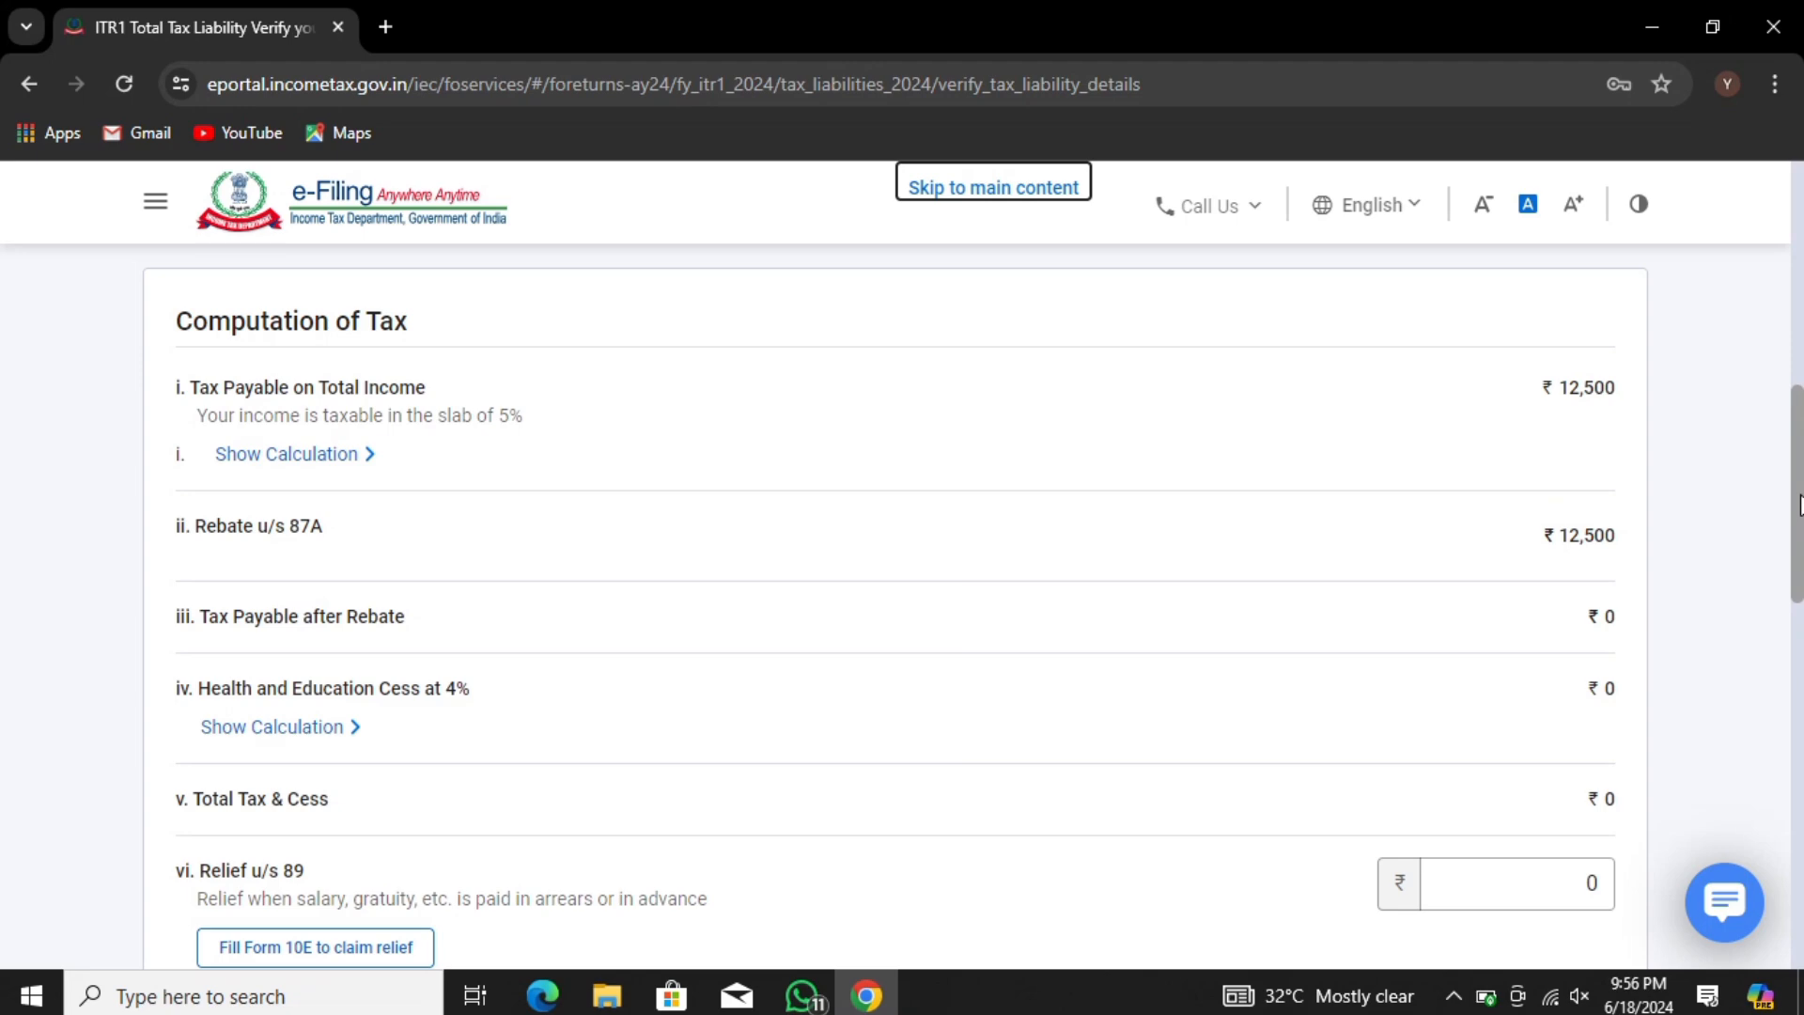
drag(1799, 504, 1799, 535)
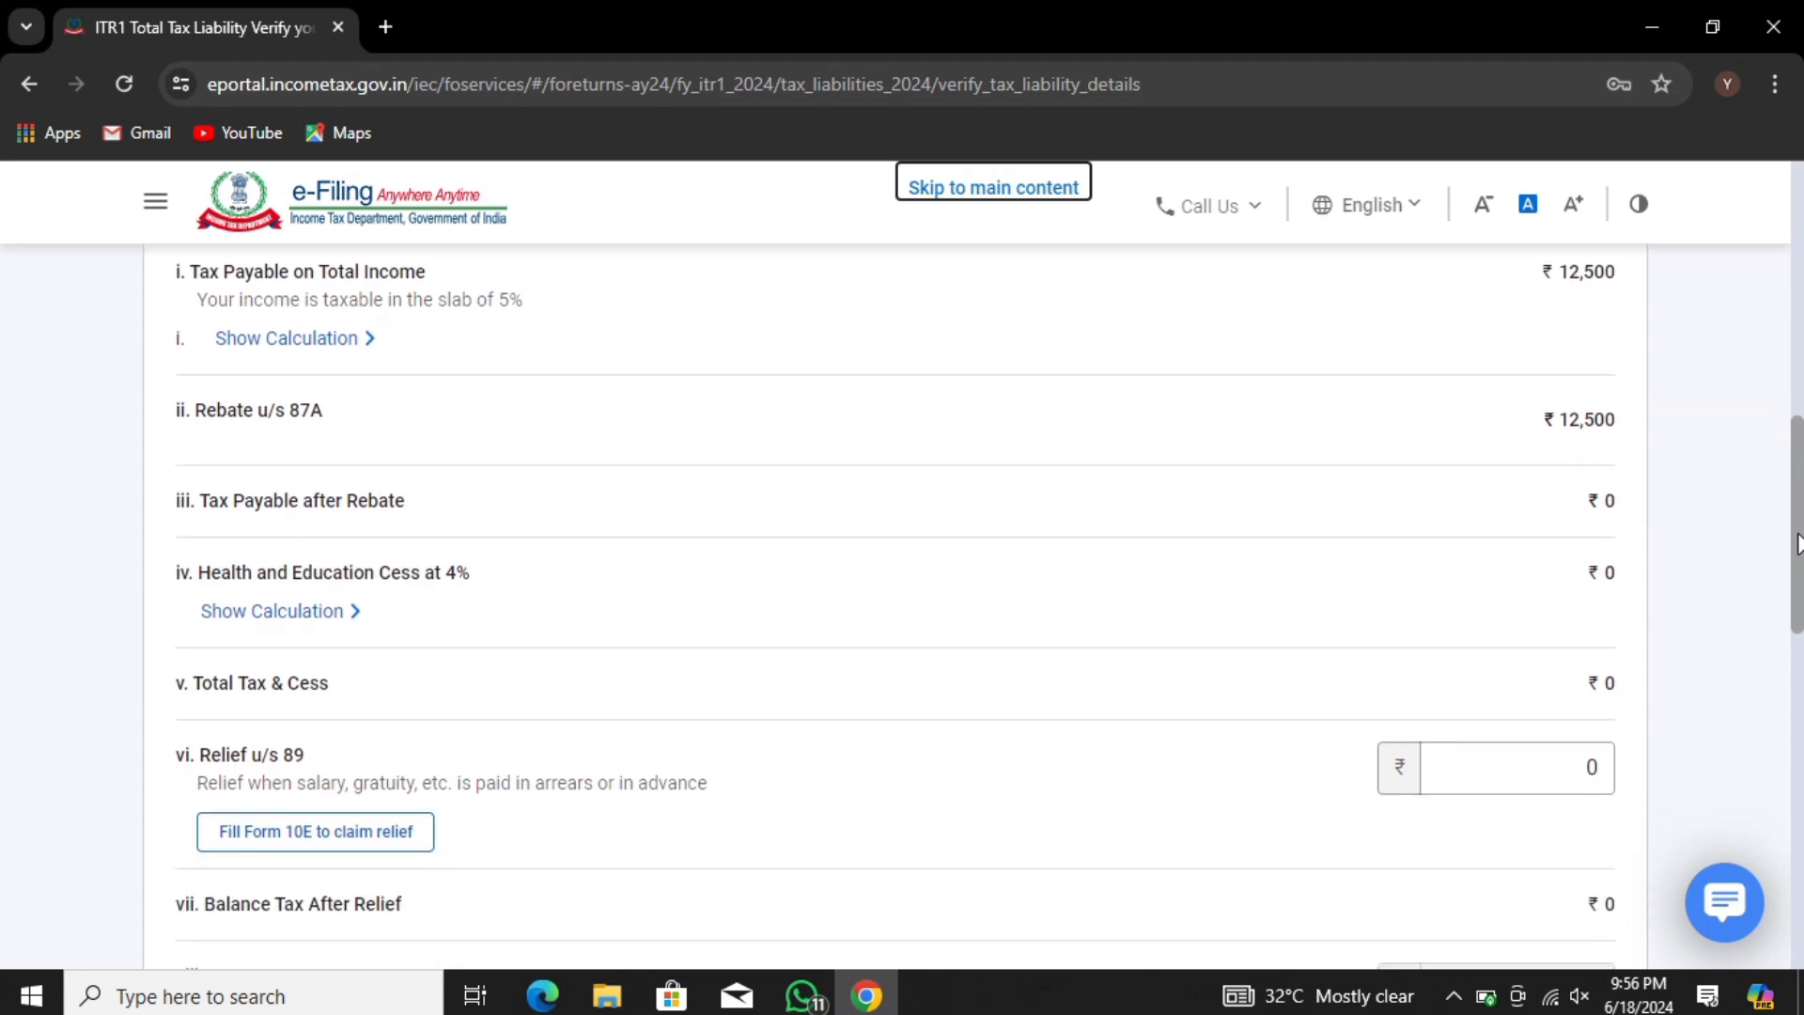
drag(1797, 537, 1798, 843)
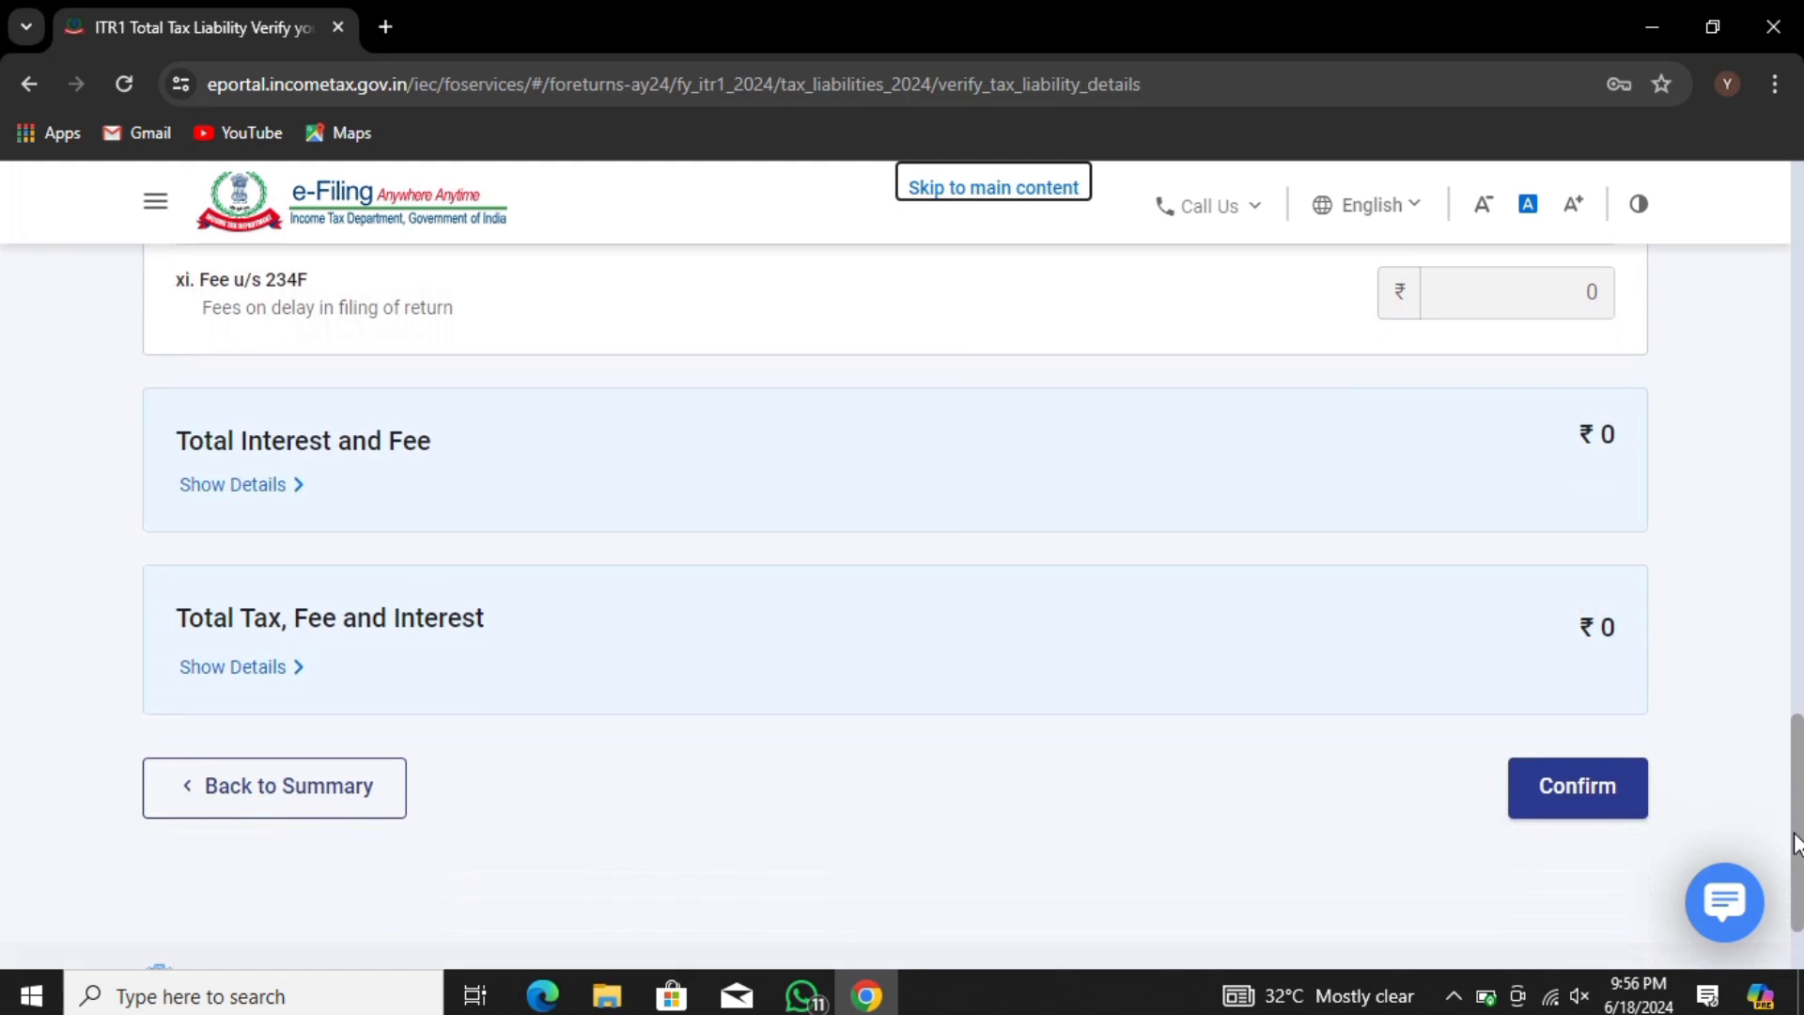
click(1594, 786)
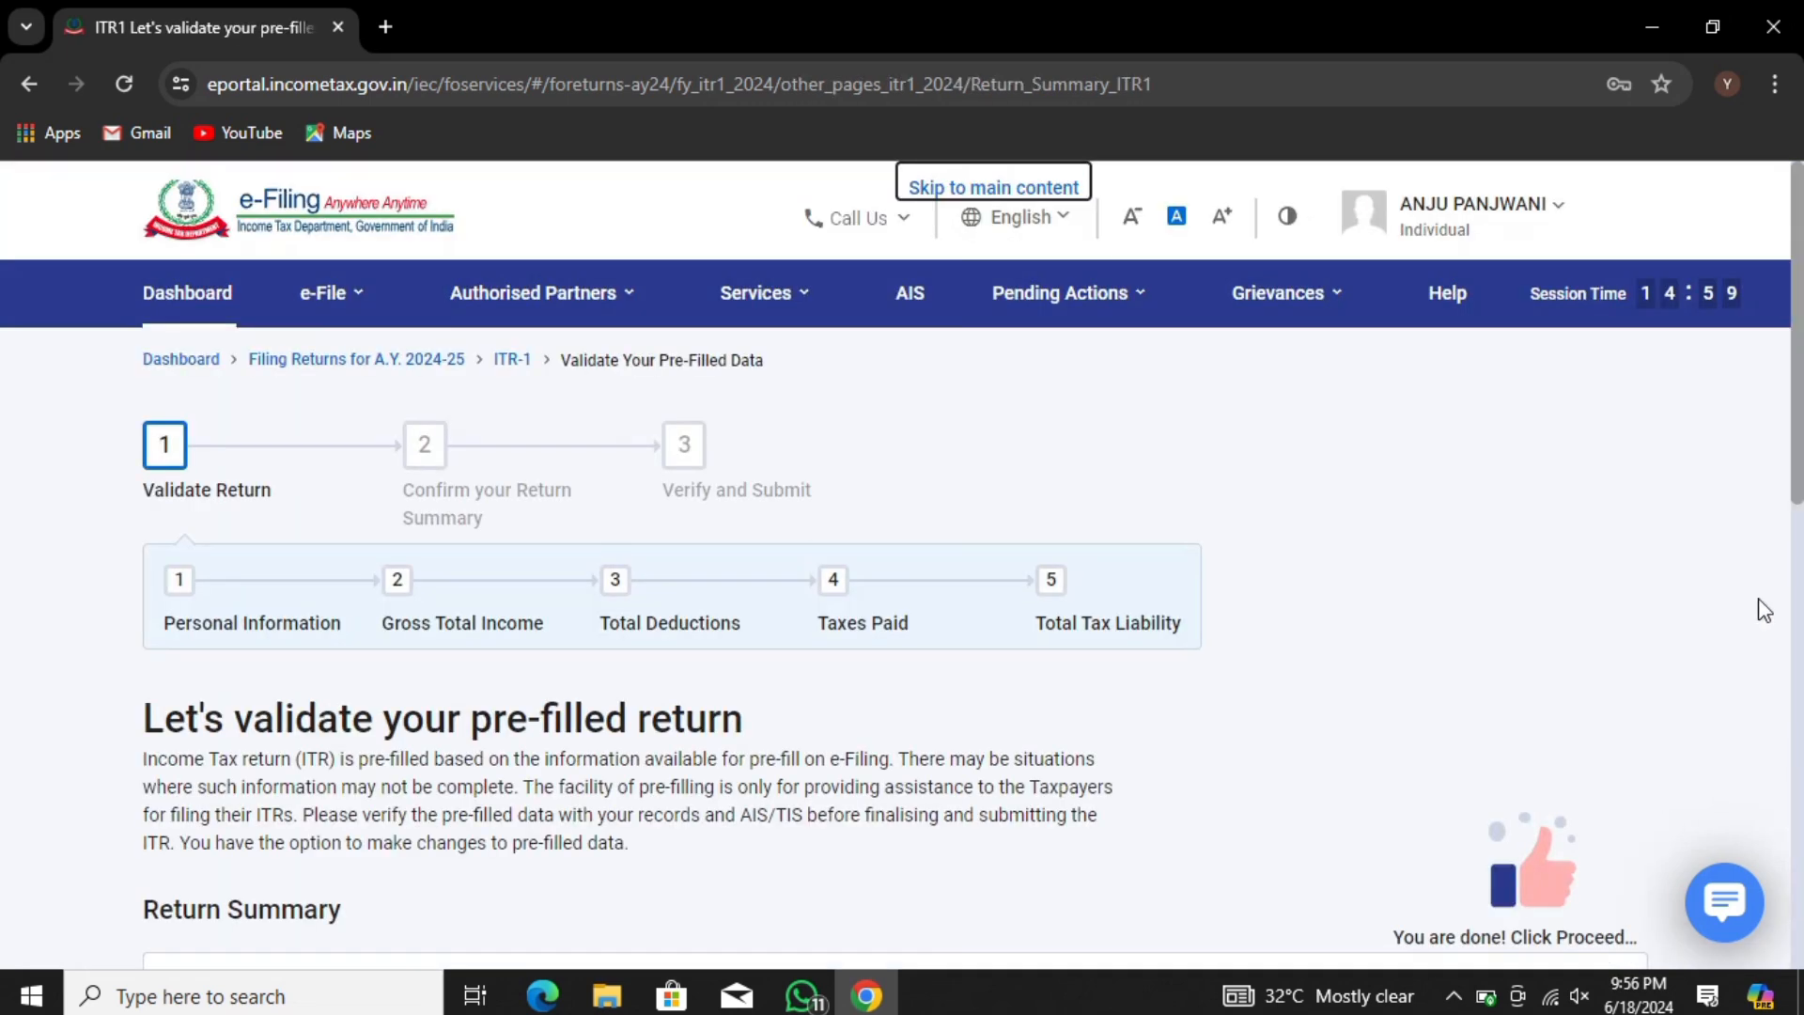
Step: Reopen the Total Tax Liability section to recheck its interest, fee and tax totals, and confirm it again
drag(1797, 487, 1795, 839)
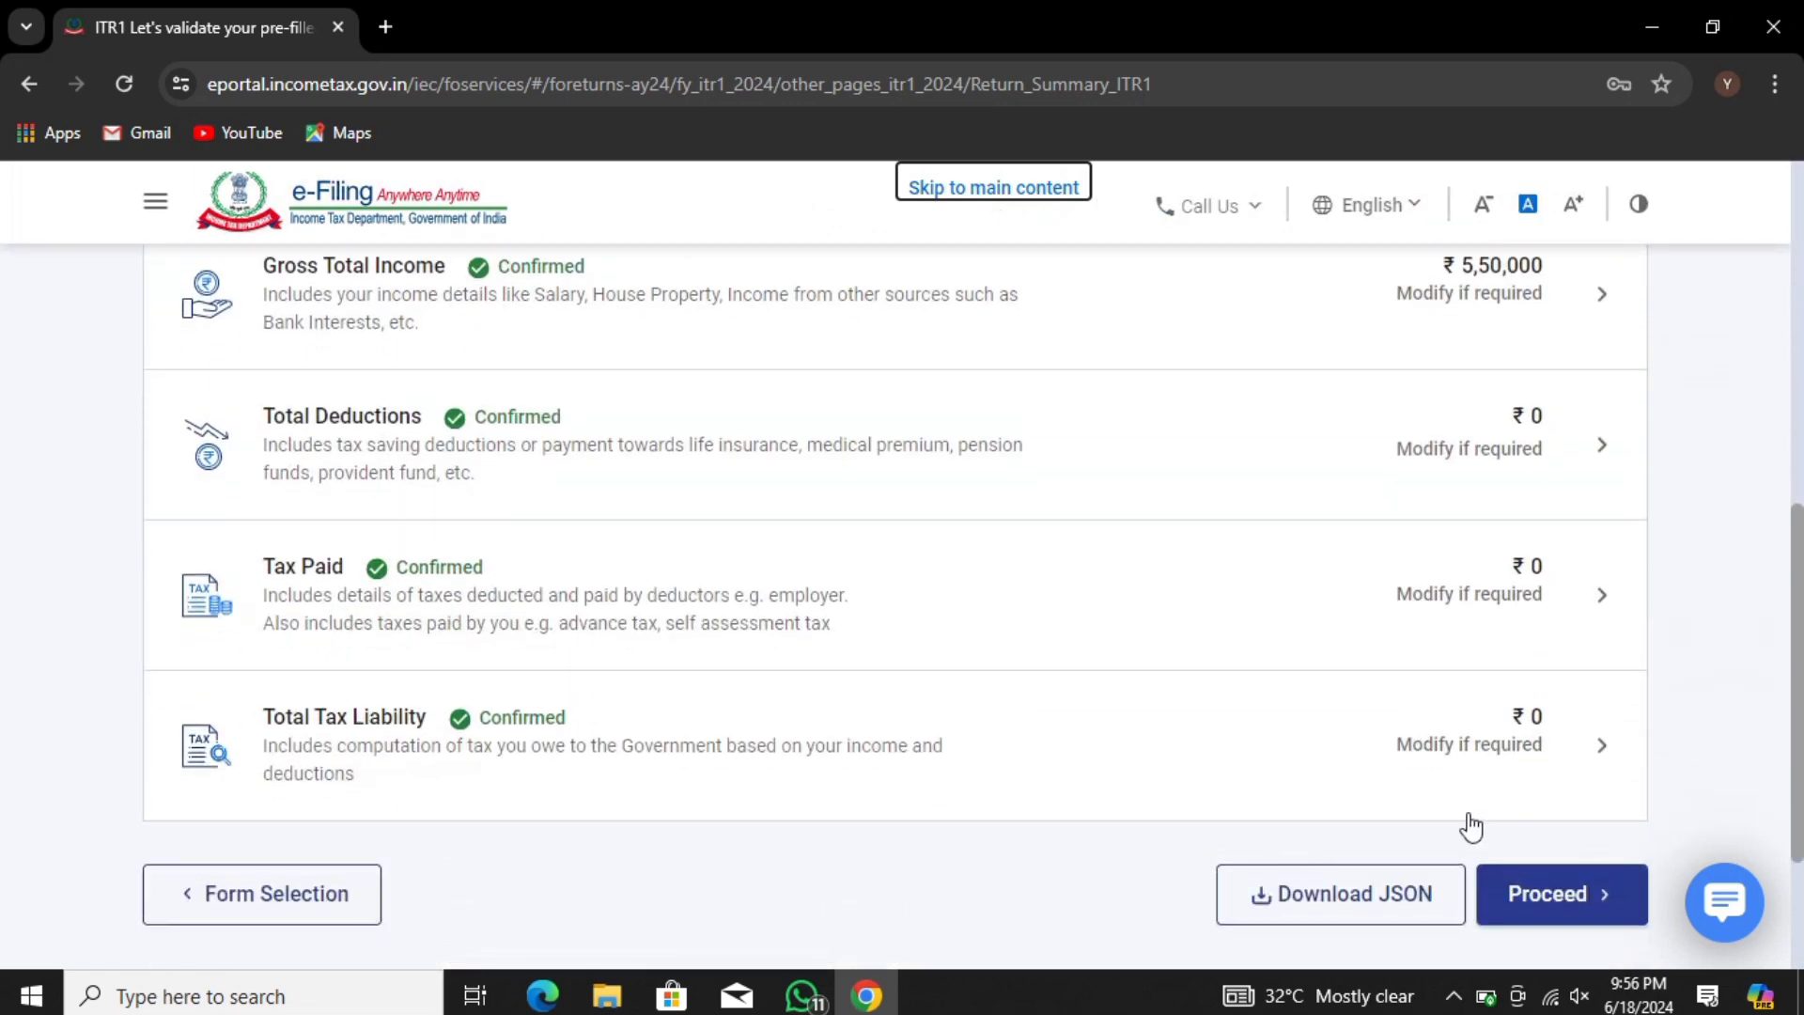
click(1464, 744)
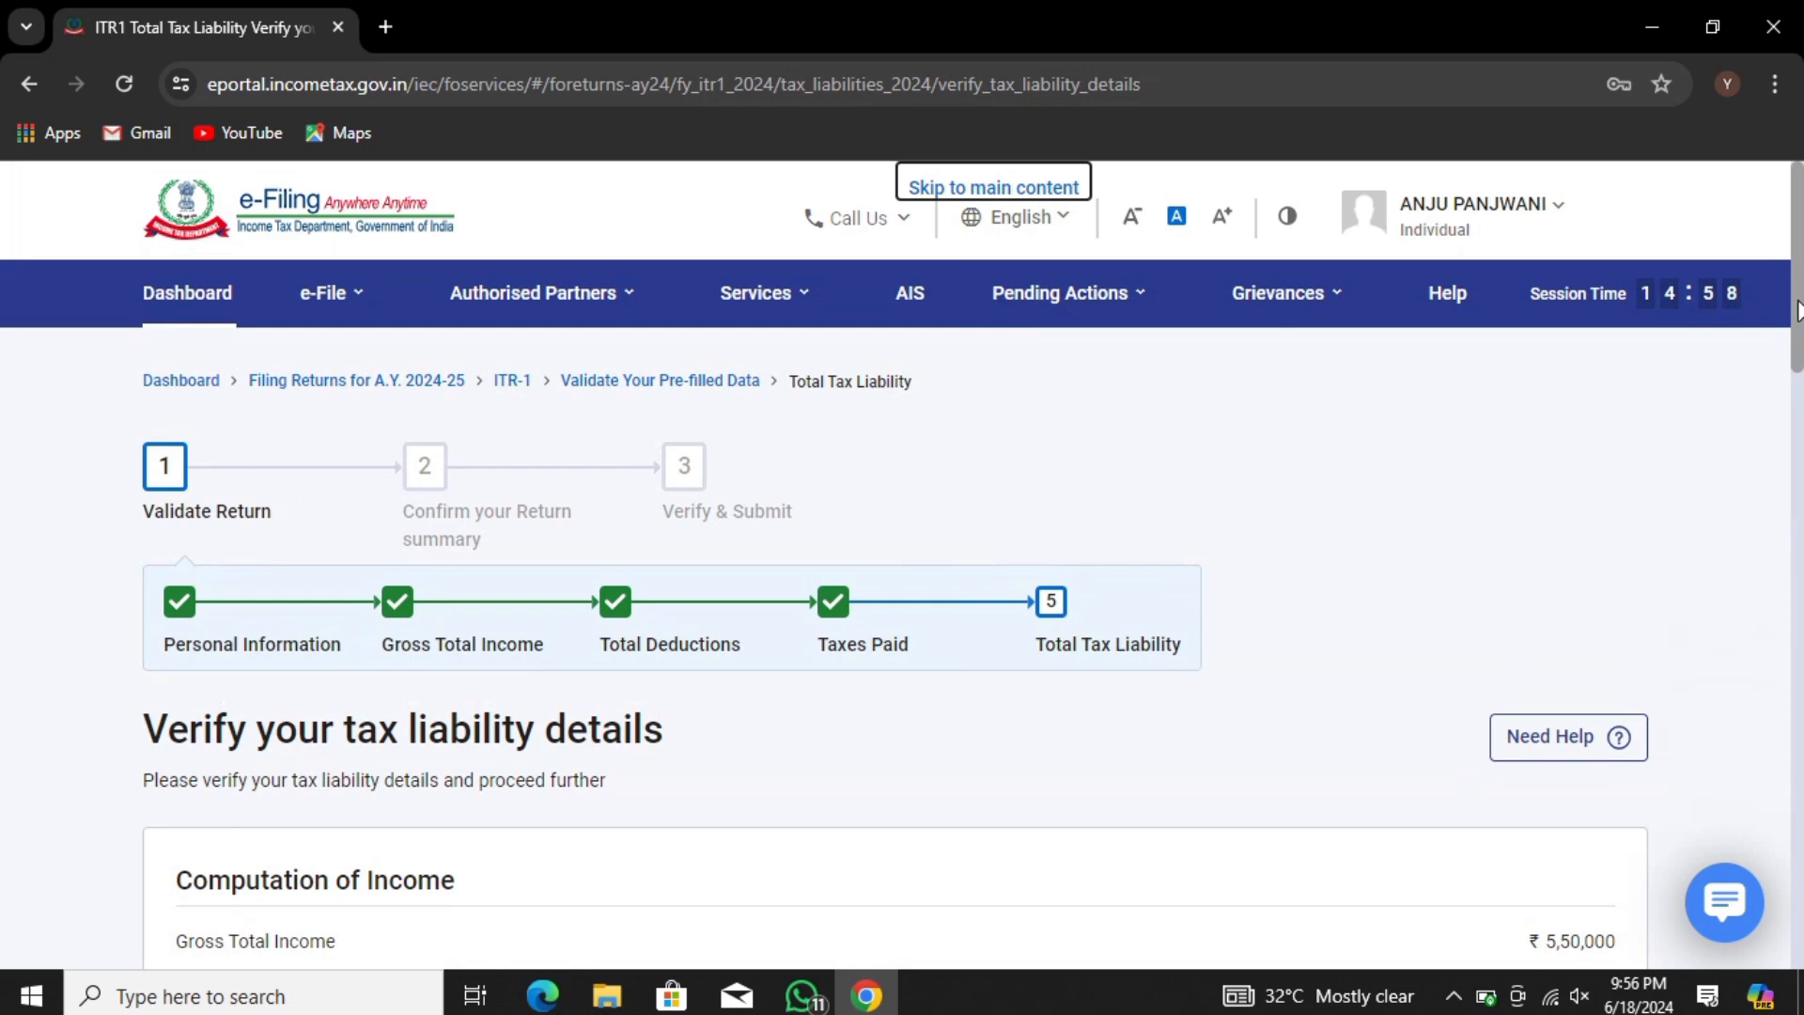
drag(1796, 310, 1795, 888)
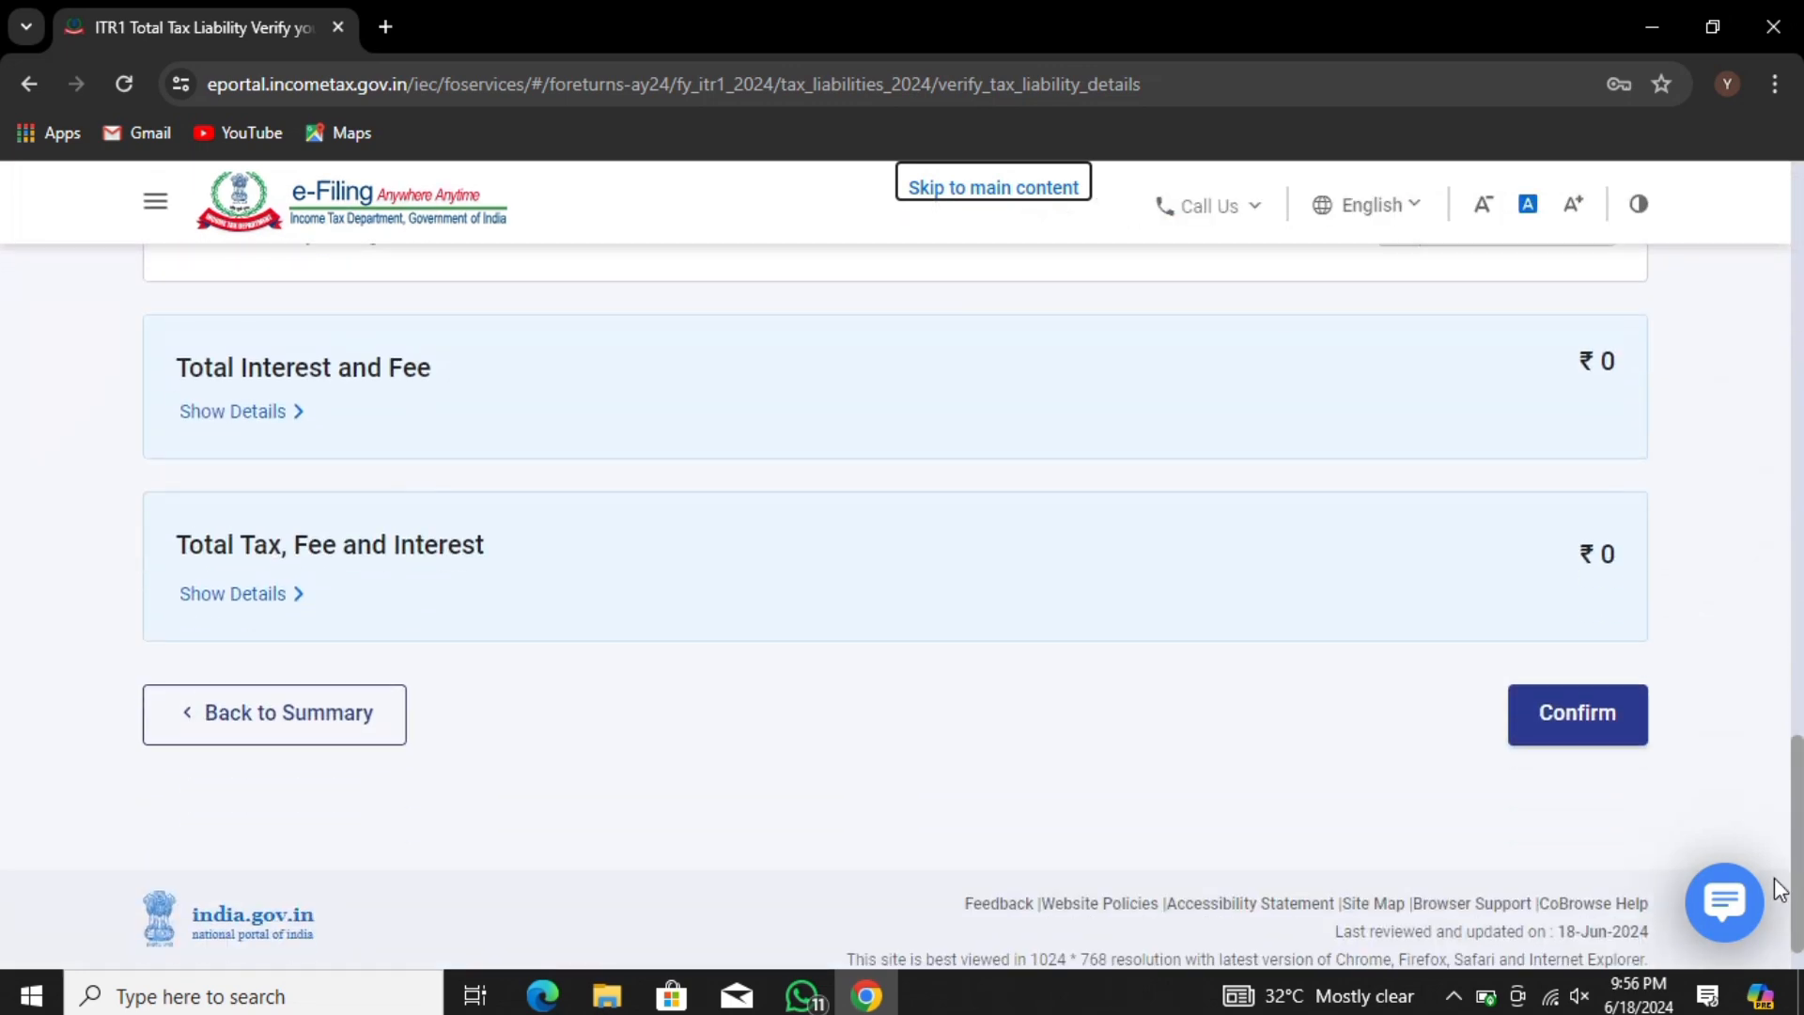
click(1570, 733)
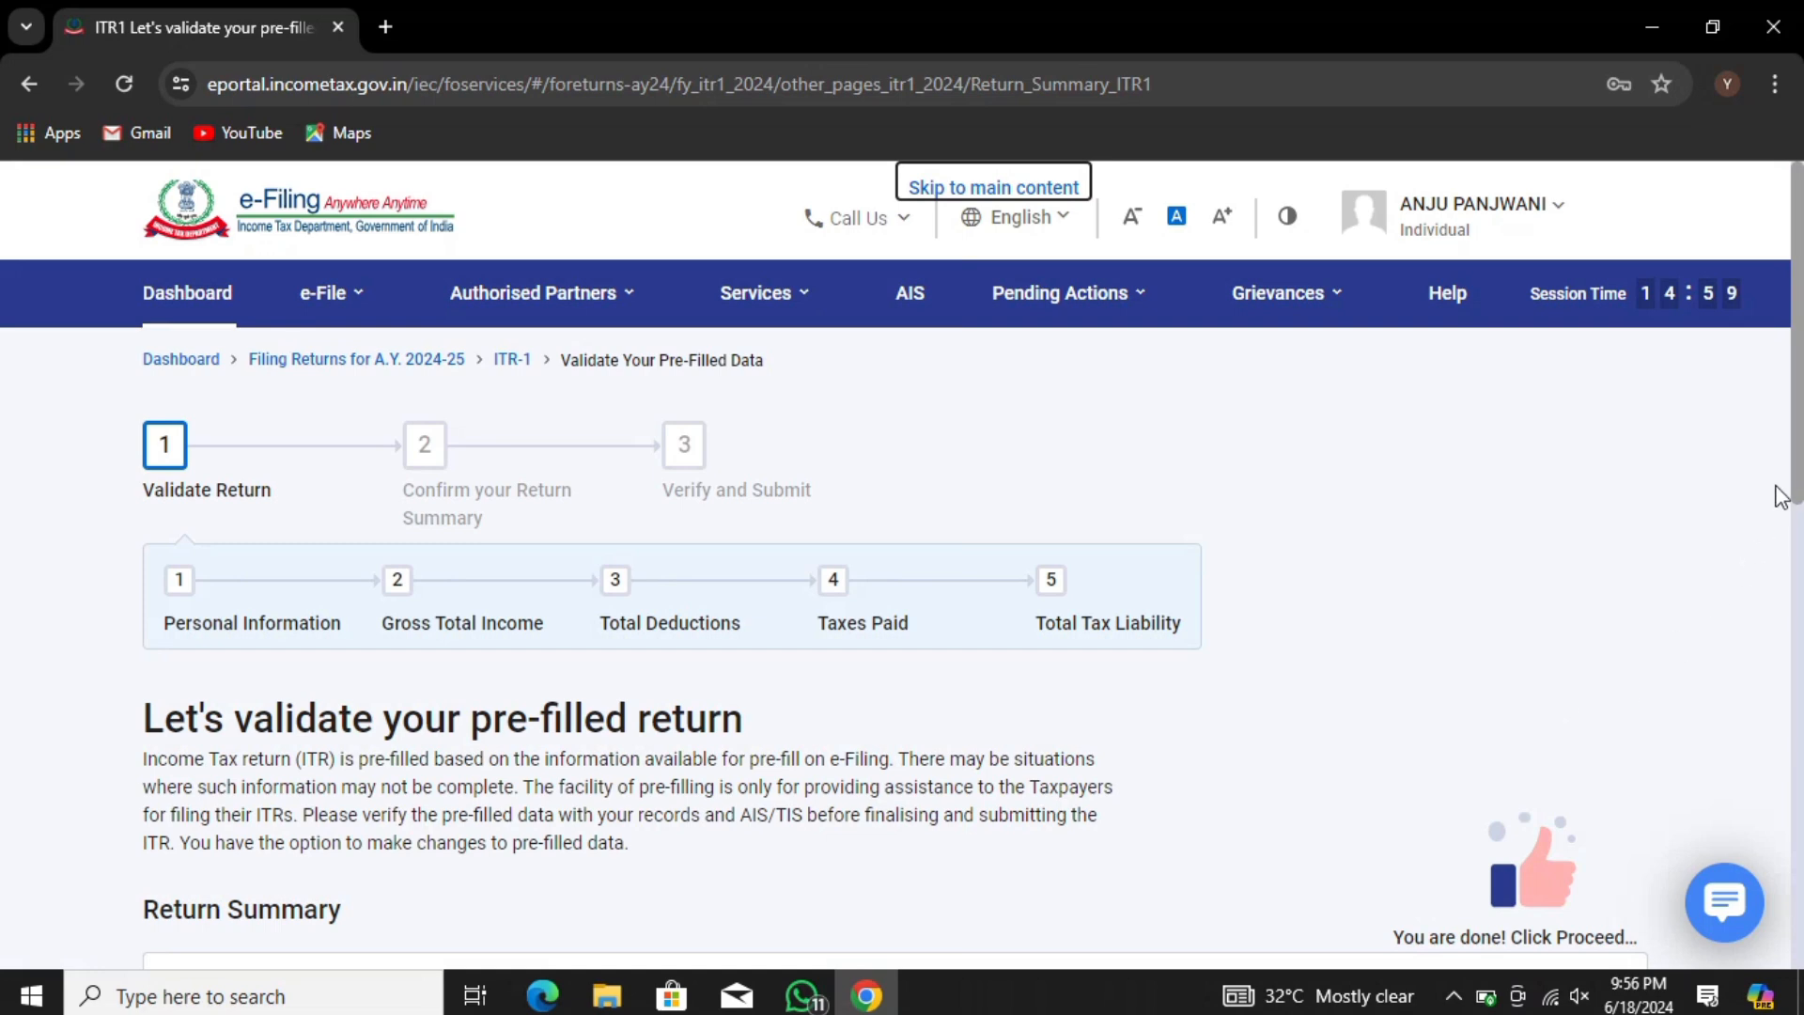
drag(1796, 484, 1795, 911)
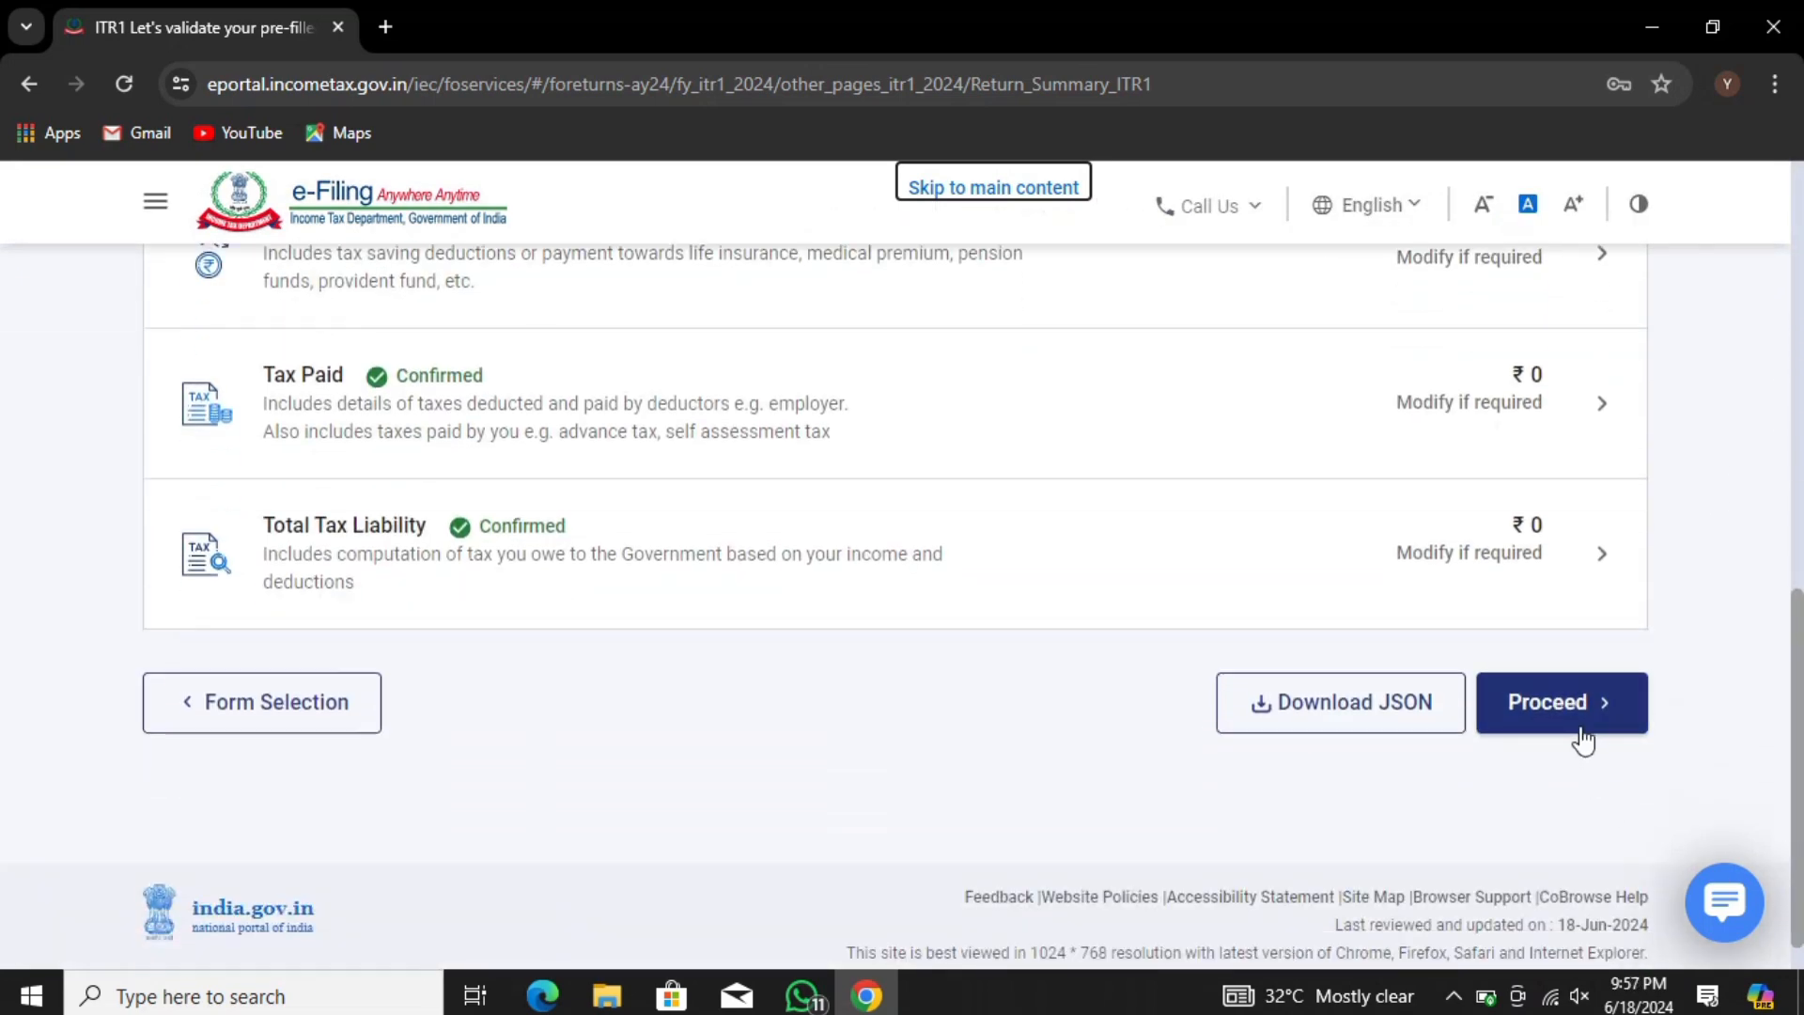